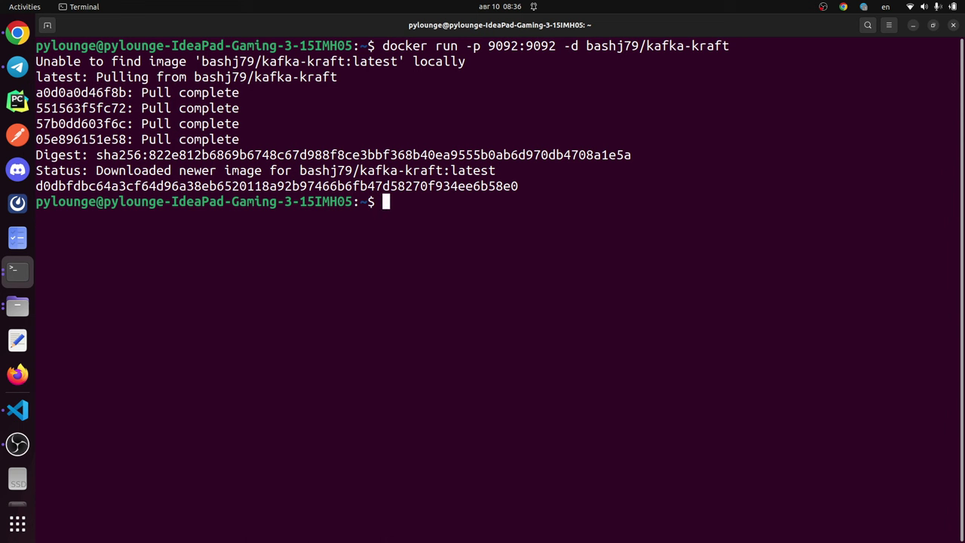
Step: List the running Docker containers and check the port mapping of the Kafka container
text(docker ps)
key(Return)
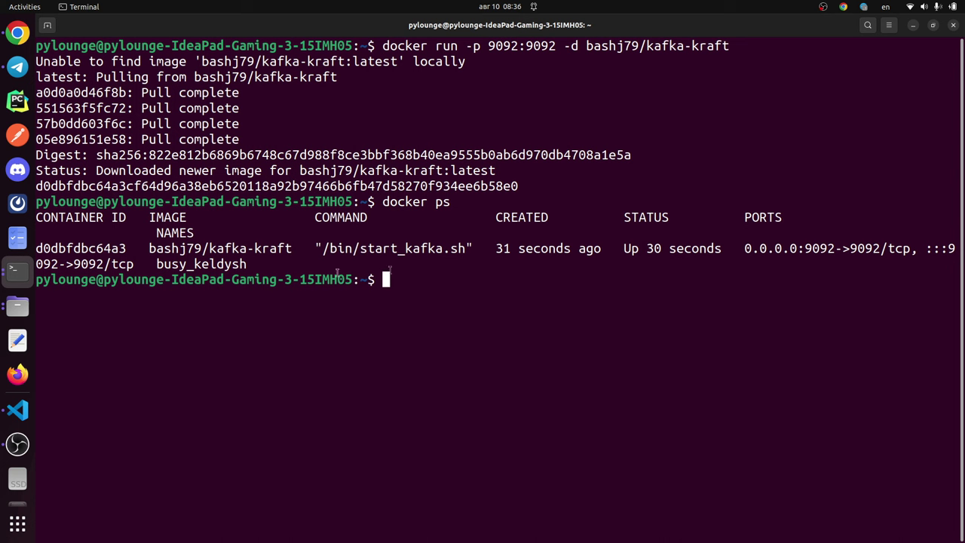
drag(736, 249, 874, 251)
Step: Open an interactive sh session inside the running bashj79/kafka-kraft container with docker exec -it, using its copied container ID
double_click(85, 248)
right_click(84, 249)
click(113, 258)
click(458, 282)
text(docker exec -it)
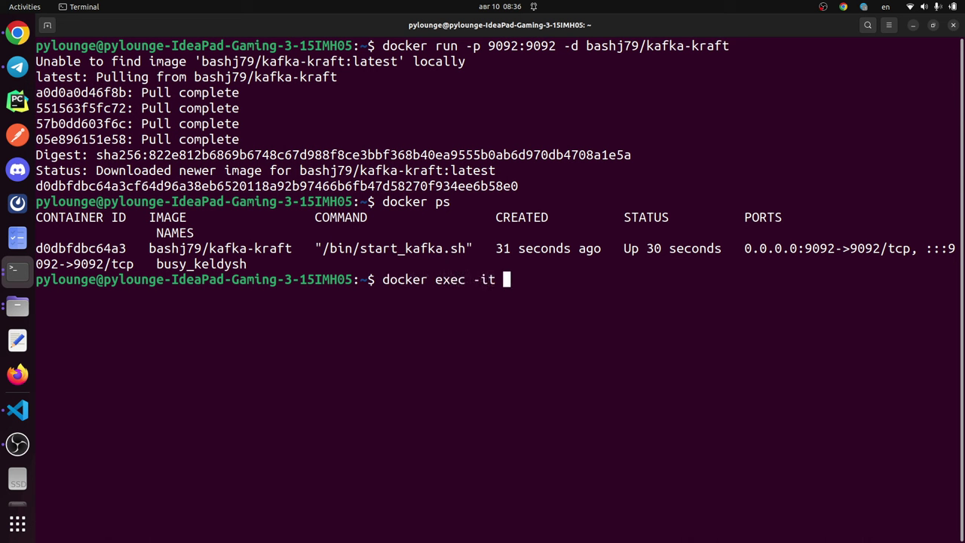
key(ctrl+shift+v)
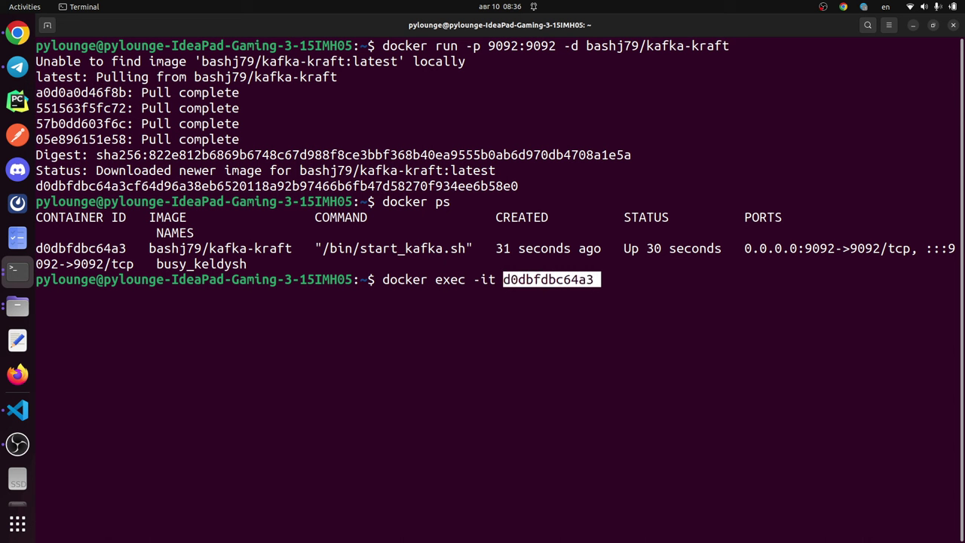
text(sh)
key(Return)
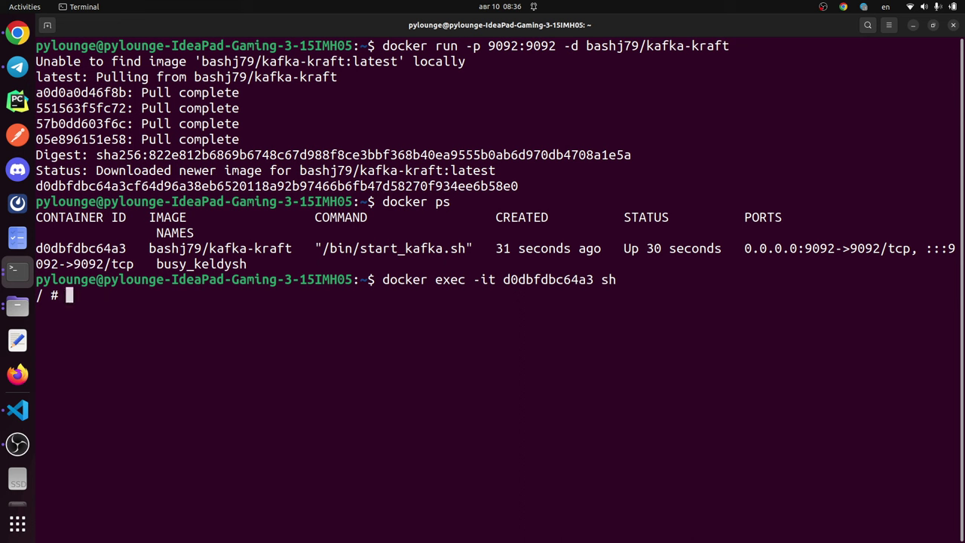
Step: Change to the /opt/kafka/bin directory inside the container and list its scripts
text(cd /op)
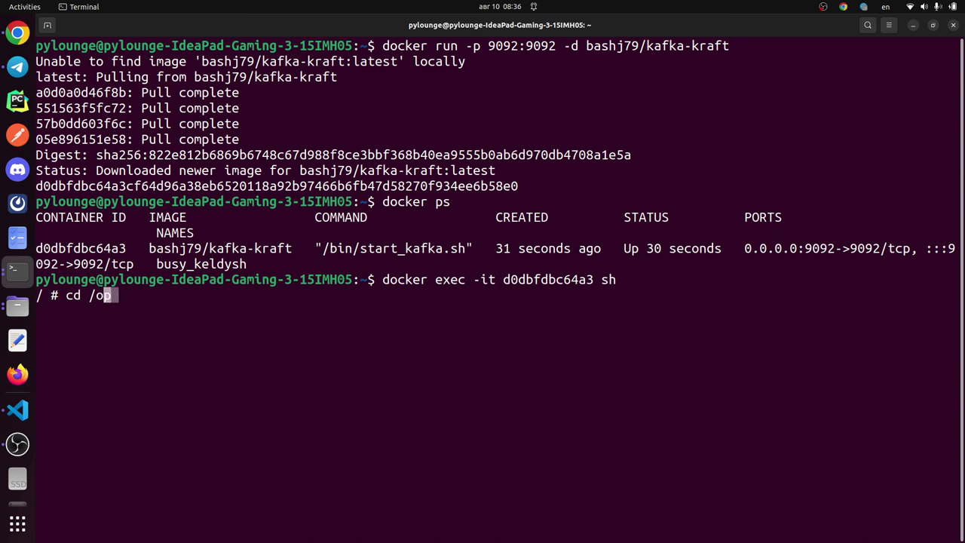
text(t/kafka)
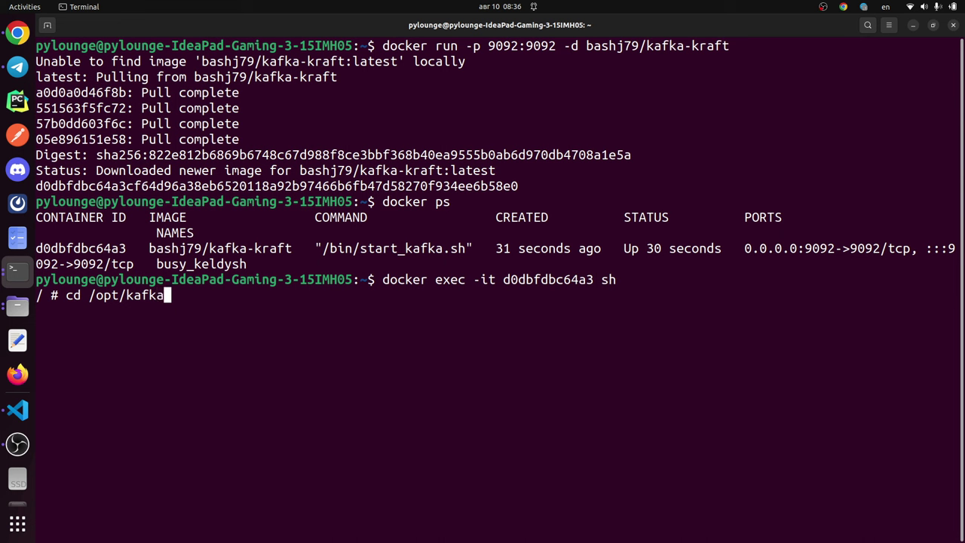
text(/bin)
key(Return)
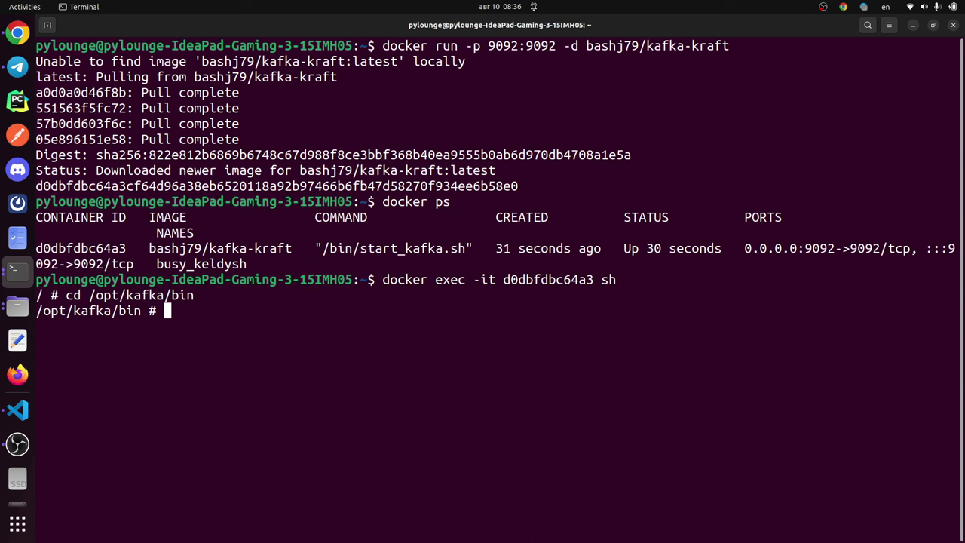
text(ls)
key(Return)
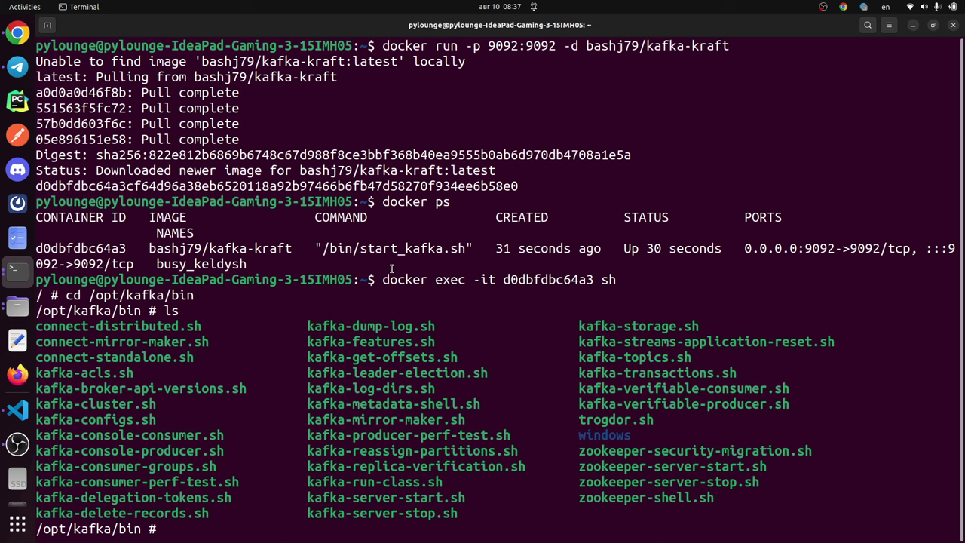
Step: Clear the terminal and create the topic pylounge.videos with kafka-topics.sh on localhost:9092, with 1 partition and replication factor 1
text(clear)
key(Return)
key(ctrl+shift+v)
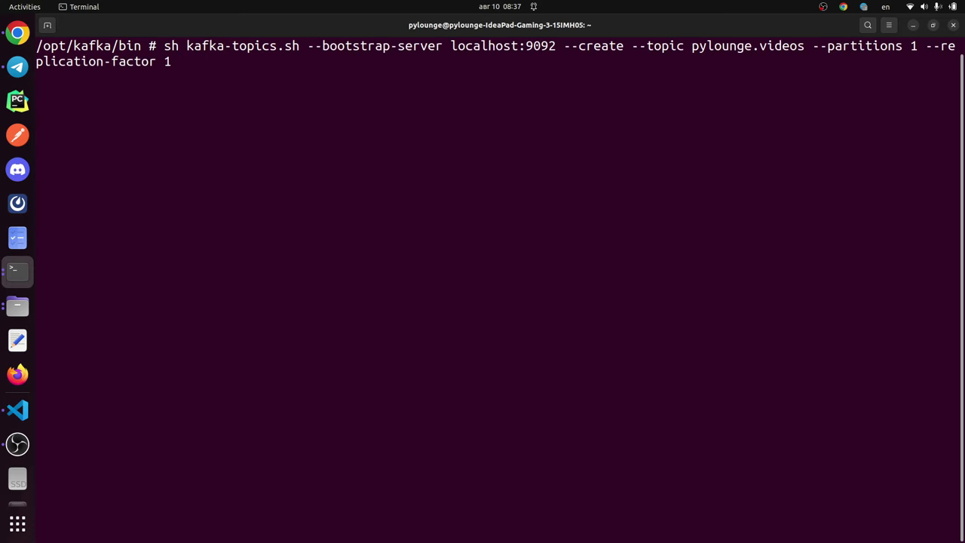
key(Return)
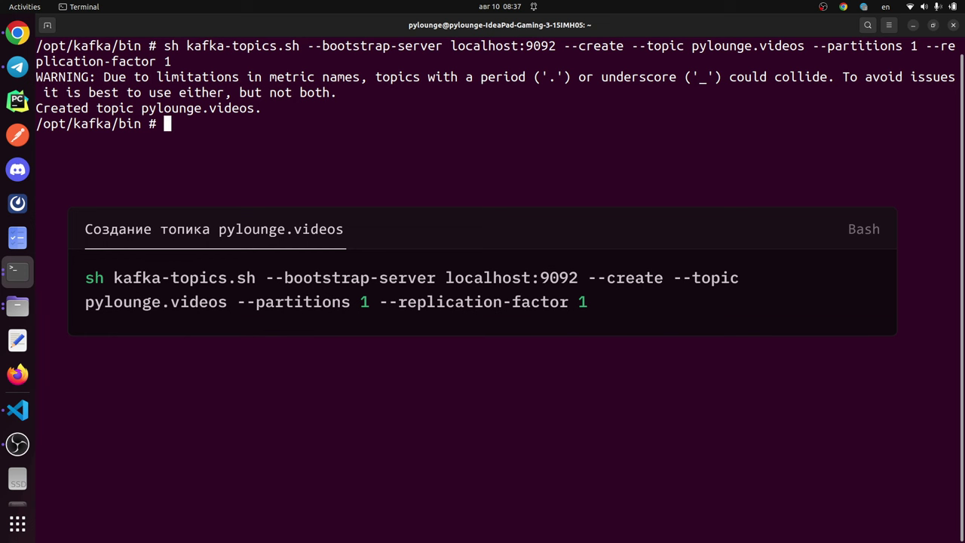
Step: List the Kafka topics on localhost:9092 with kafka-topics.sh
key(Return)
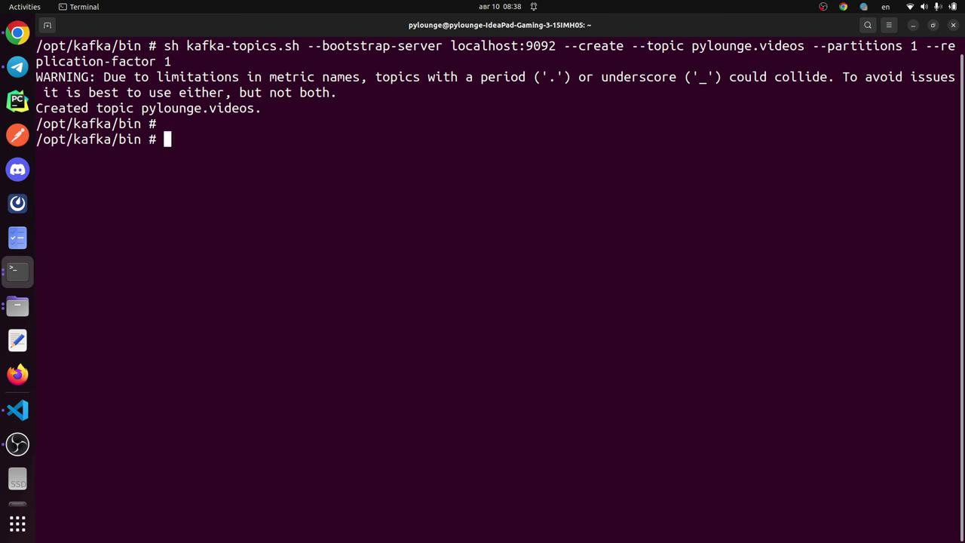
key(ctrl+shift+v)
key(Return)
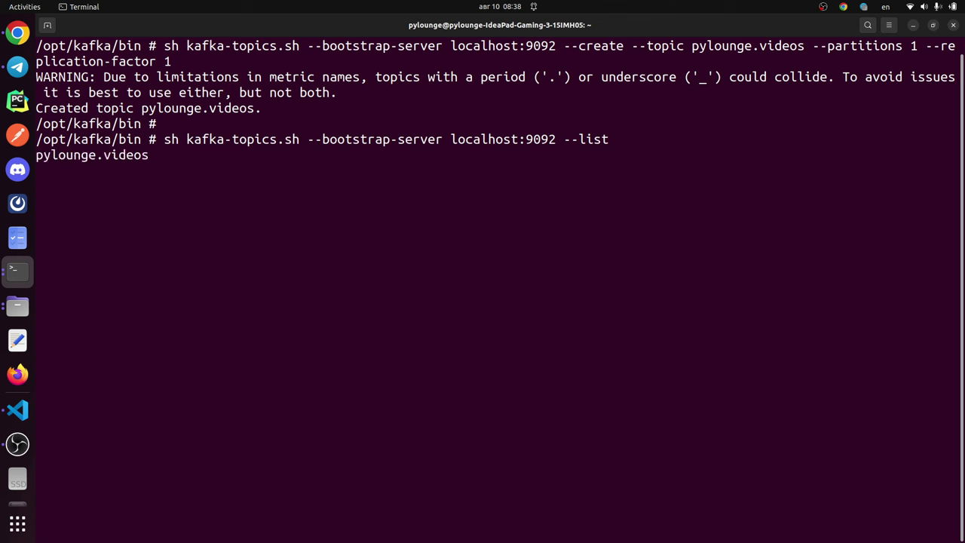
key(ctrl+shift+v)
drag(183, 140, 300, 139)
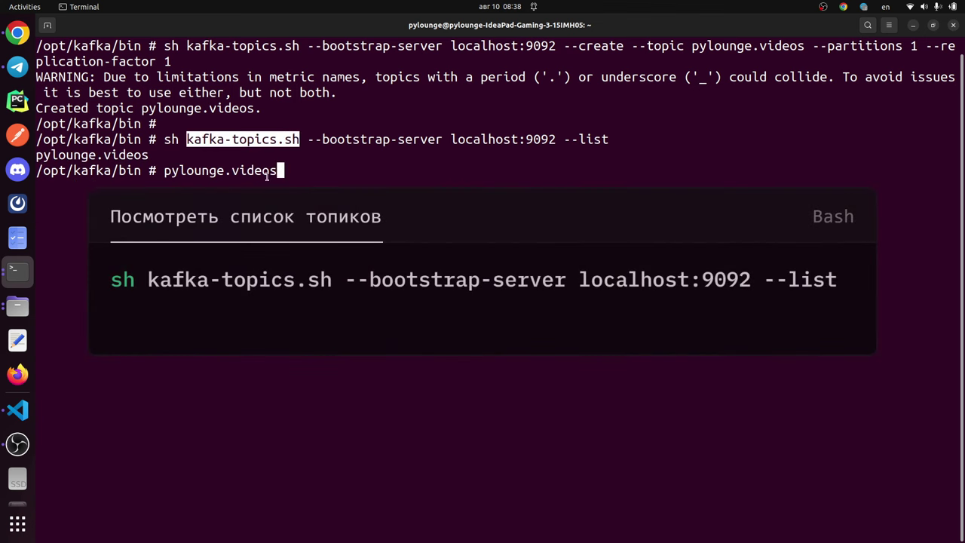
click(445, 139)
drag(446, 139, 556, 138)
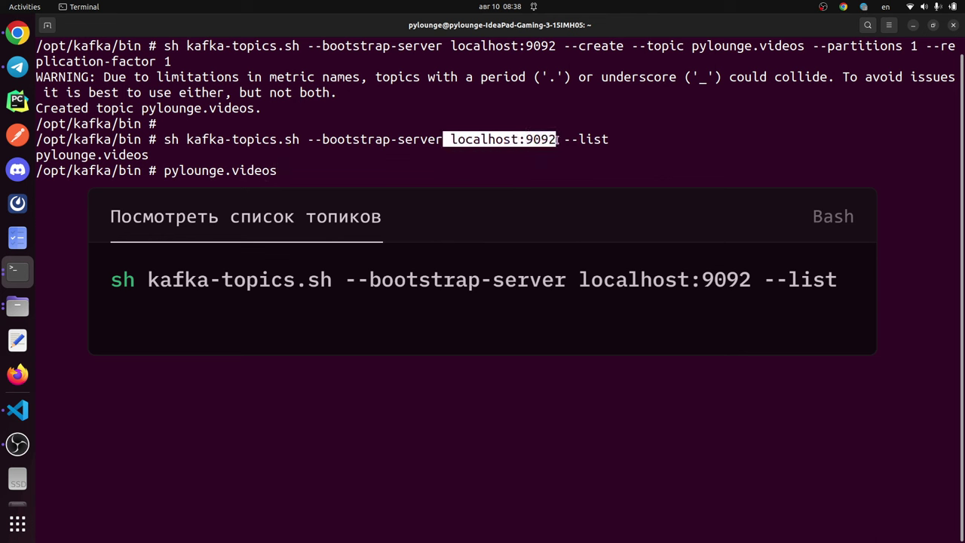
click(524, 170)
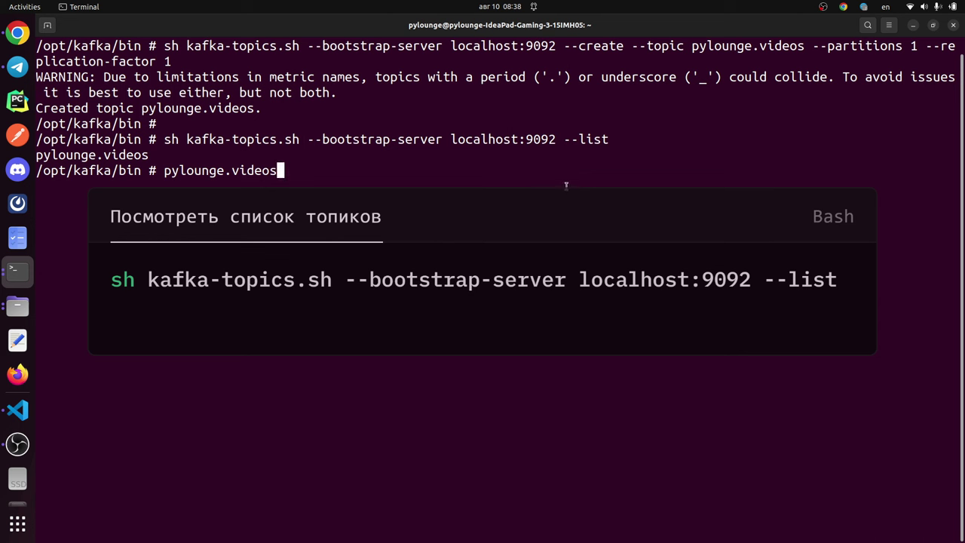
key(BackSpace)
key(BackSpace)
key(BackSpace)
key(BackSpace)
key(BackSpace)
key(BackSpace)
key(BackSpace)
key(BackSpace)
key(BackSpace)
key(BackSpace)
key(BackSpace)
key(BackSpace)
key(BackSpace)
key(BackSpace)
key(BackSpace)
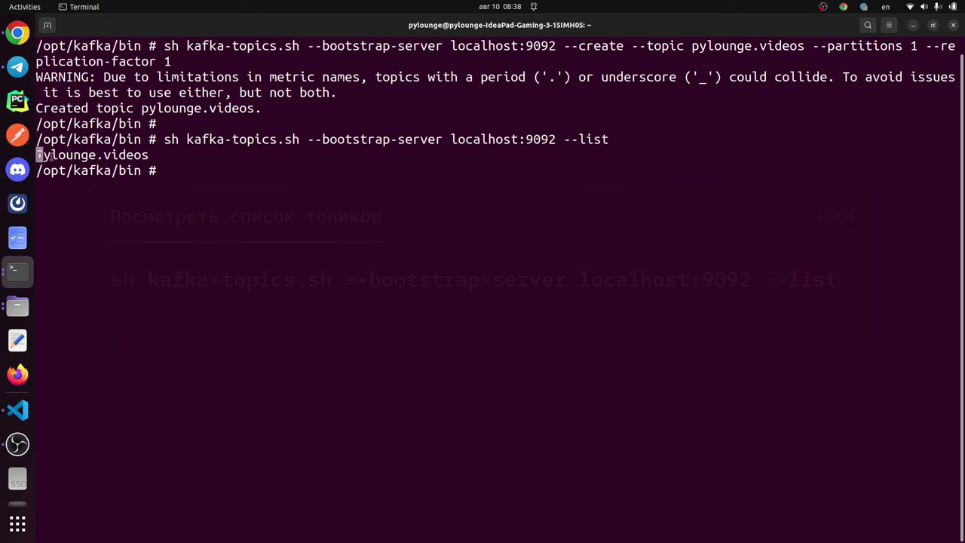
Step: Start kafka-console-producer.sh for the topic pylounge.videos with bootstrap server localhost:9092
drag(38, 155, 159, 156)
click(158, 156)
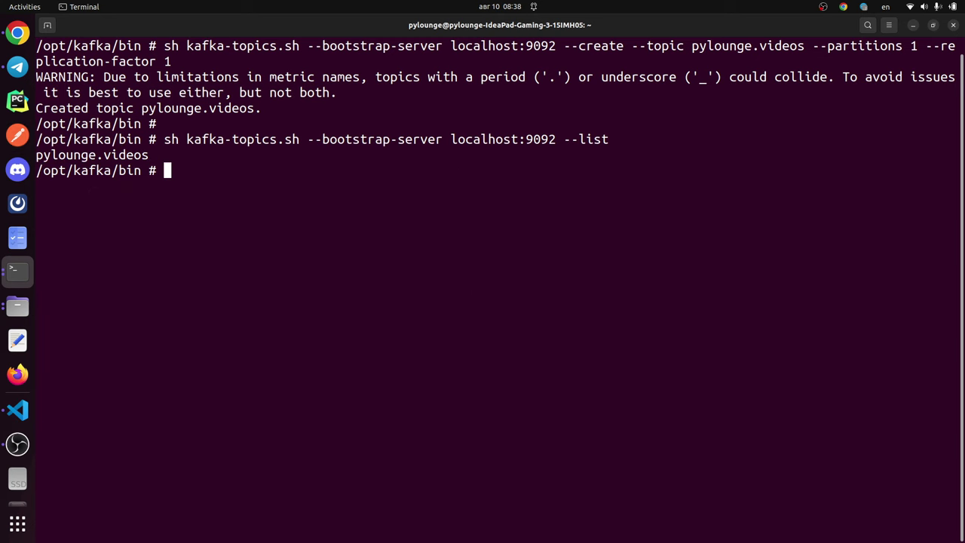
key(ctrl+shift+v)
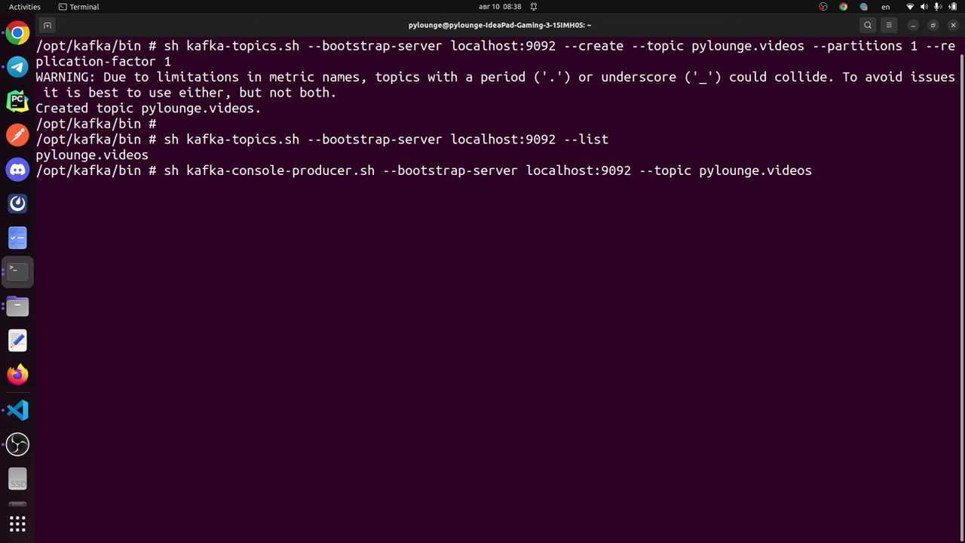
key(Return)
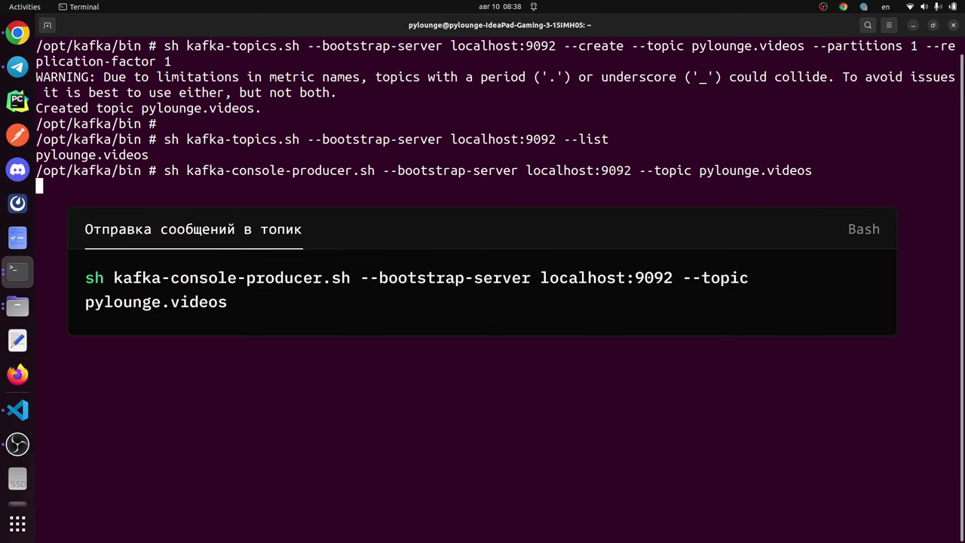
Step: Send the messages django, fastapi and litestar to the topic through the console producer
text(dj>django)
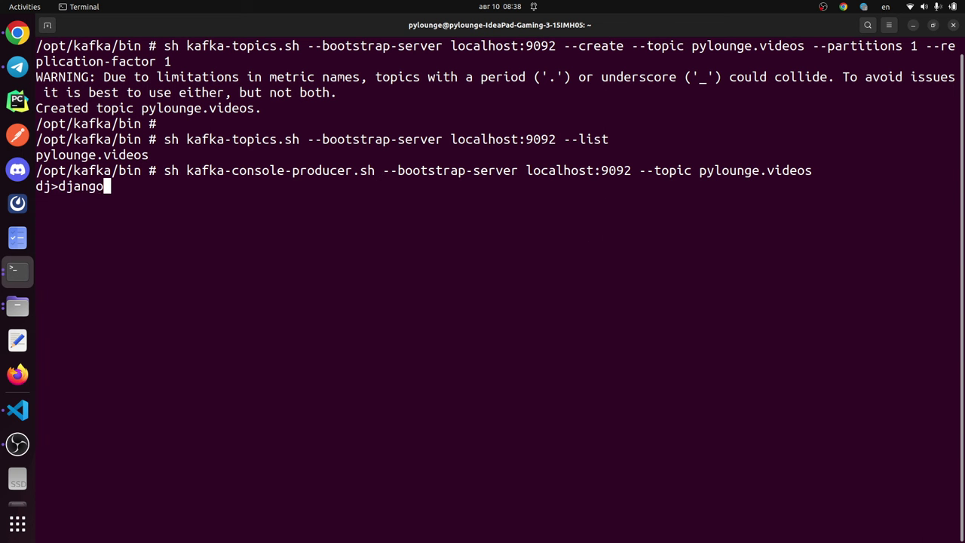
key(Return)
text(fastapi)
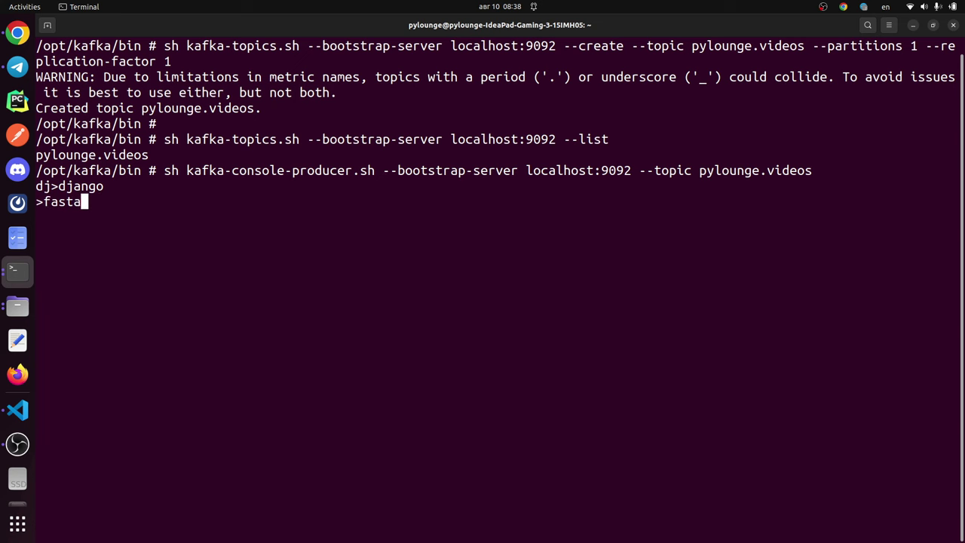
key(Return)
text(litestar)
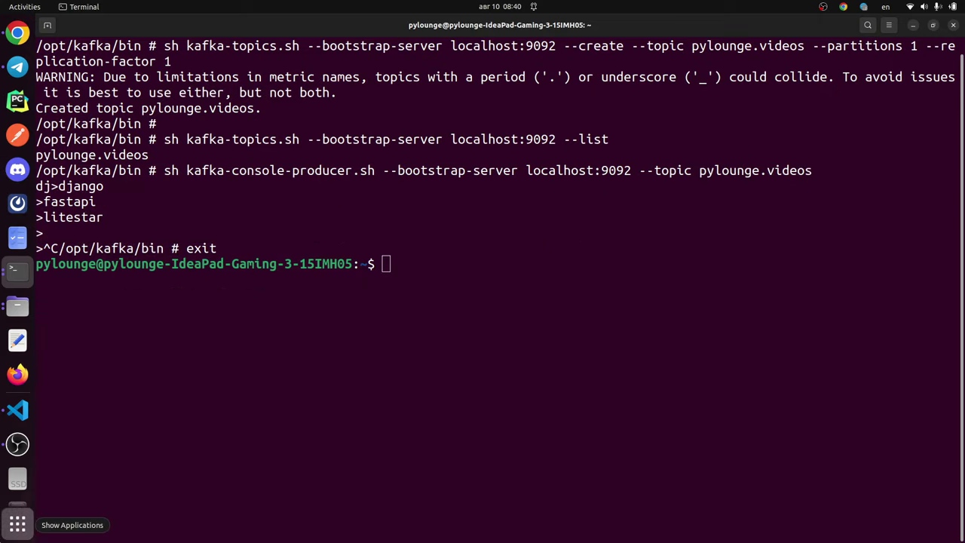
Step: Find and launch Offset Explorer, and agree to its personal license terms
click(18, 523)
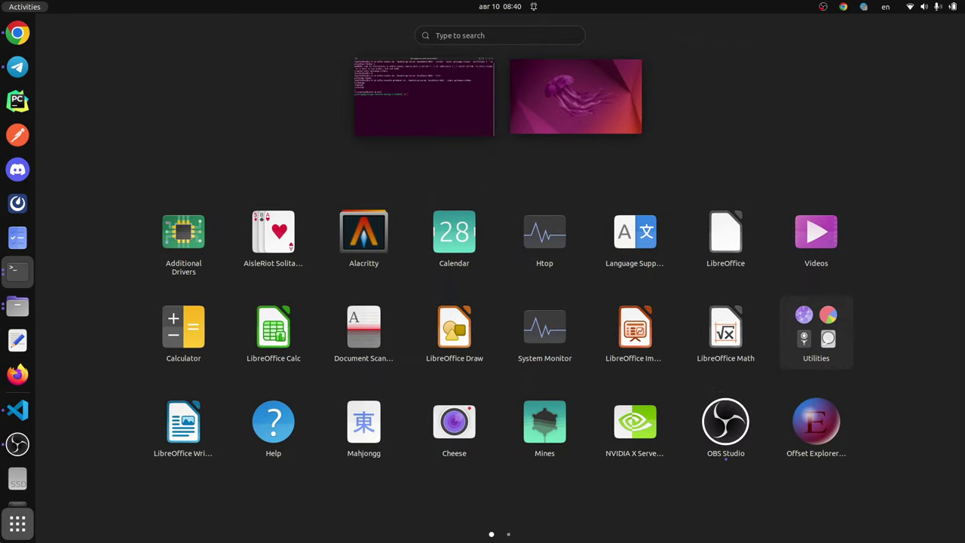
click(494, 35)
text(offl)
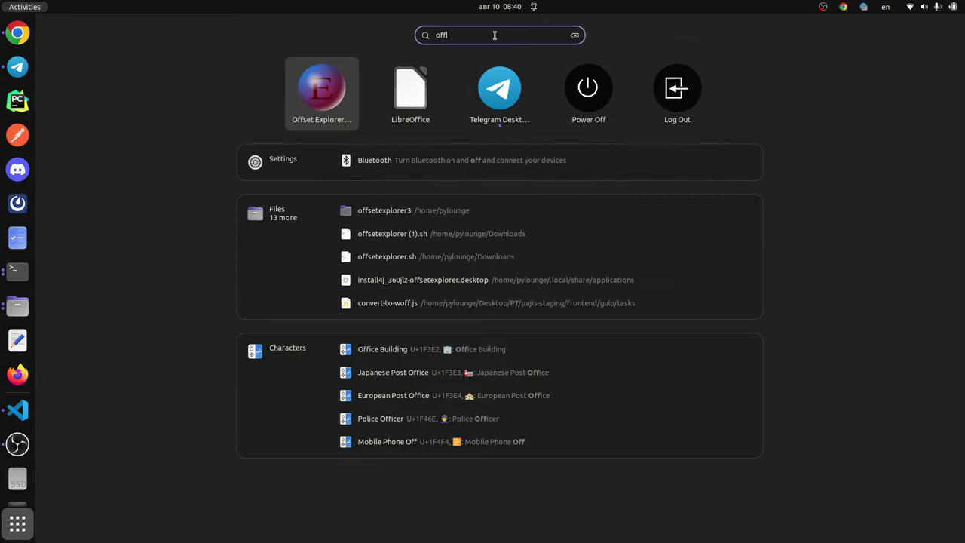
click(337, 80)
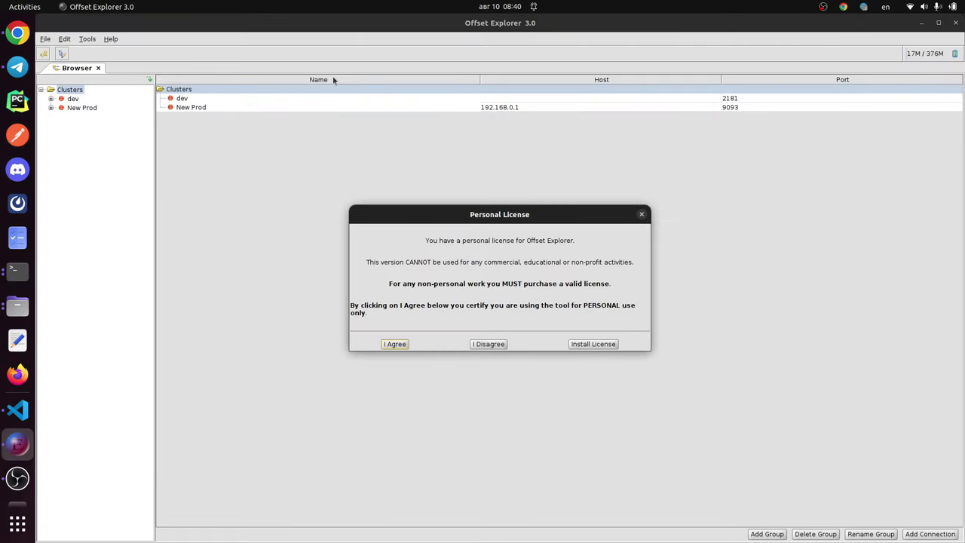
click(394, 345)
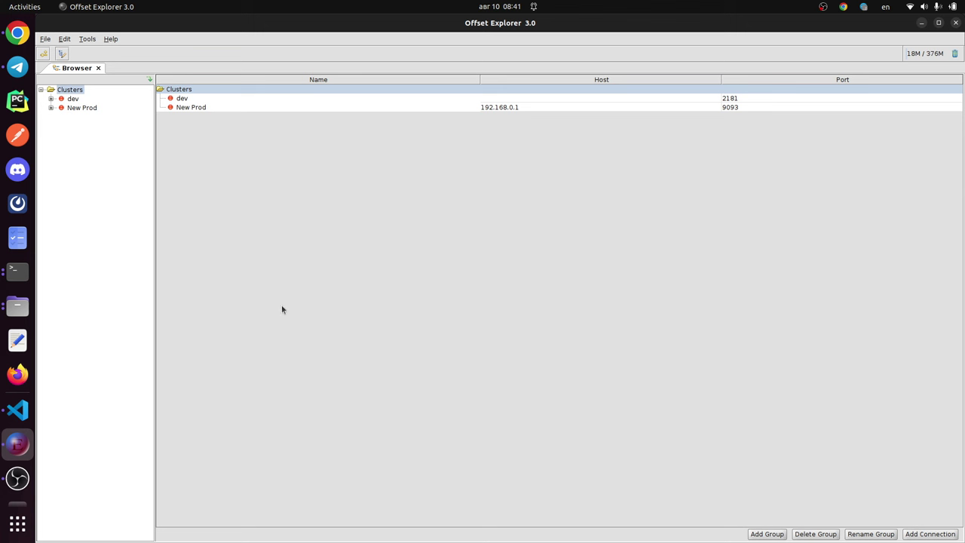
click(46, 39)
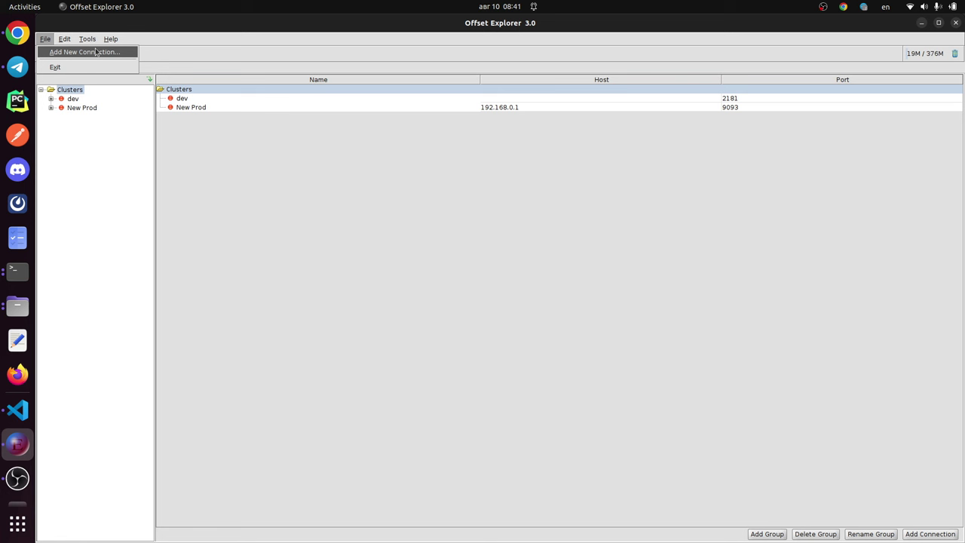
click(74, 95)
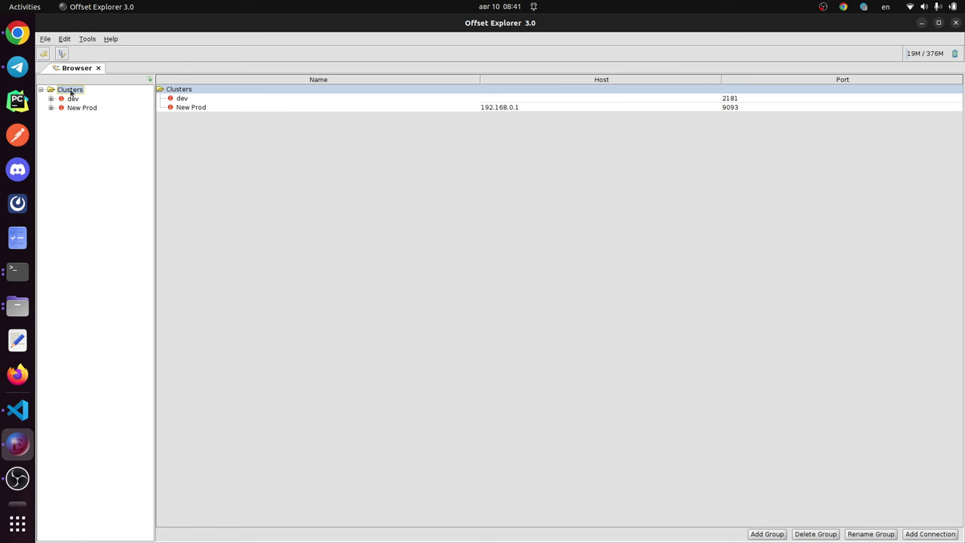
right_click(71, 92)
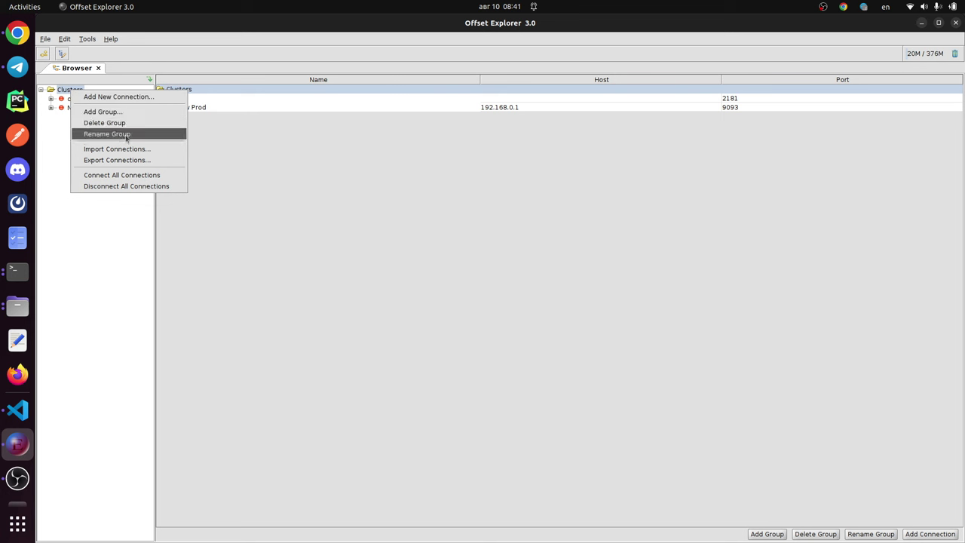
click(56, 148)
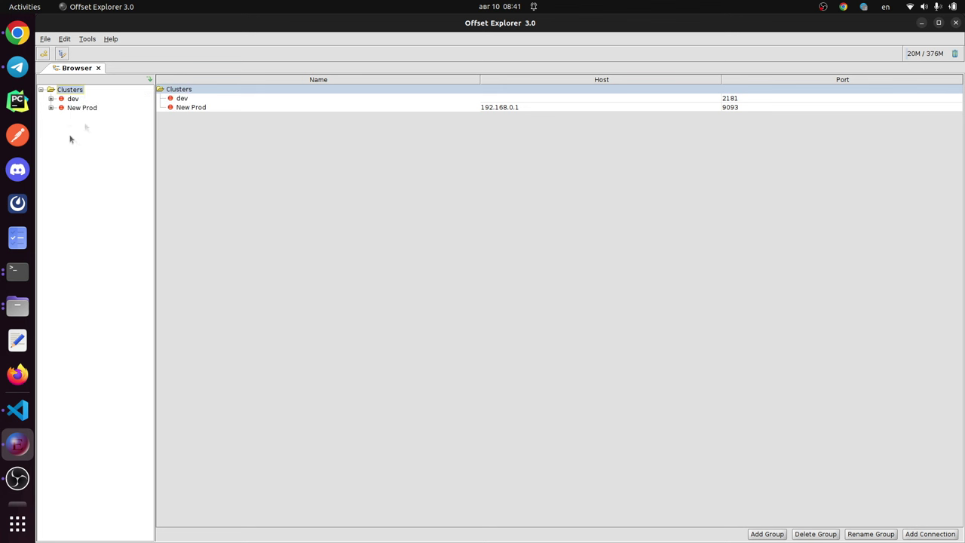
right_click(63, 91)
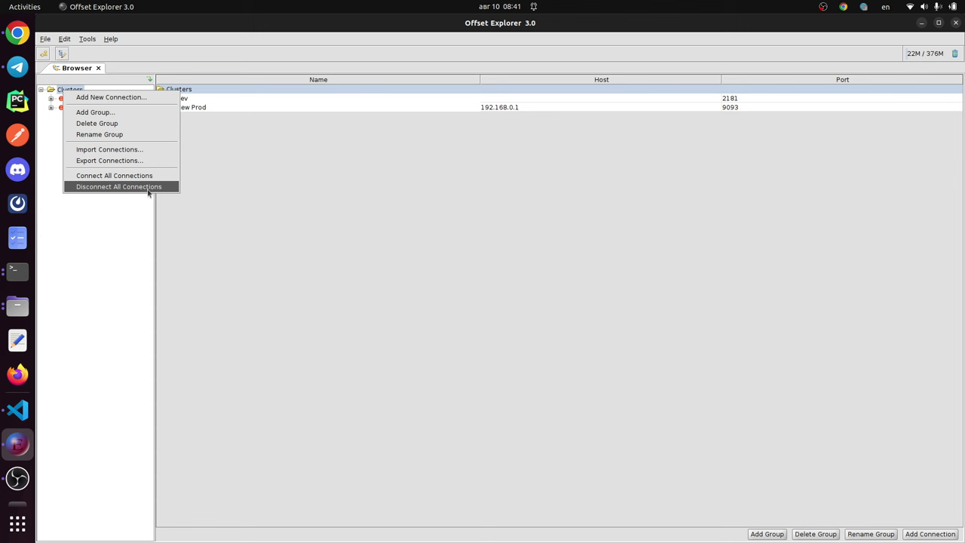
click(60, 91)
Step: Start adding a new connection under Clusters and set the cluster name to pylounge
right_click(60, 89)
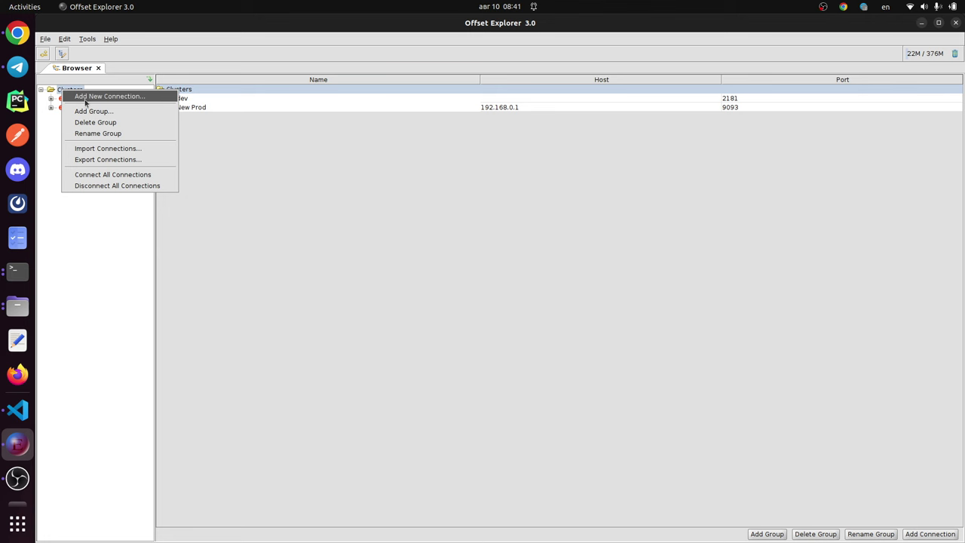
click(83, 98)
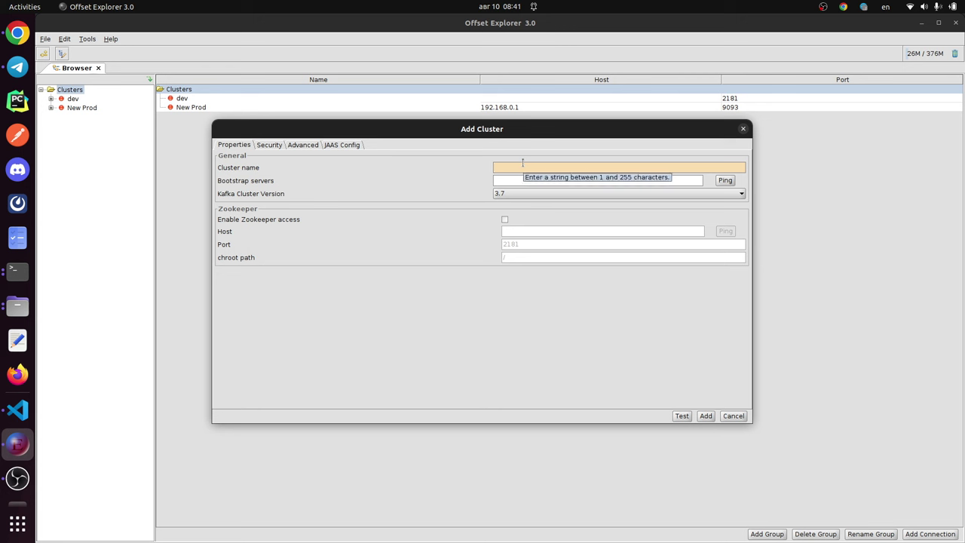
text(pylounge)
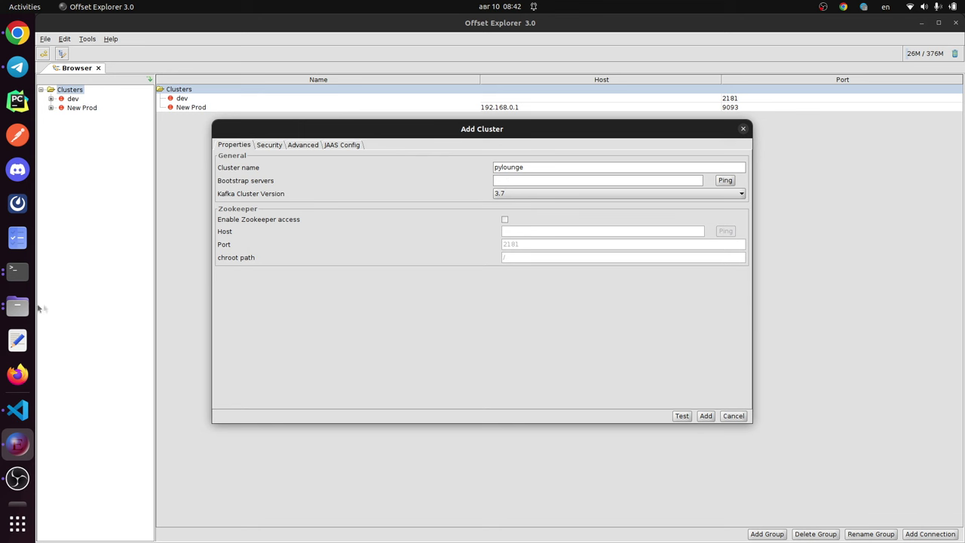
Step: Switch to the terminal and run docker ps to check the port published by the Kafka container
click(18, 270)
text(docker ps)
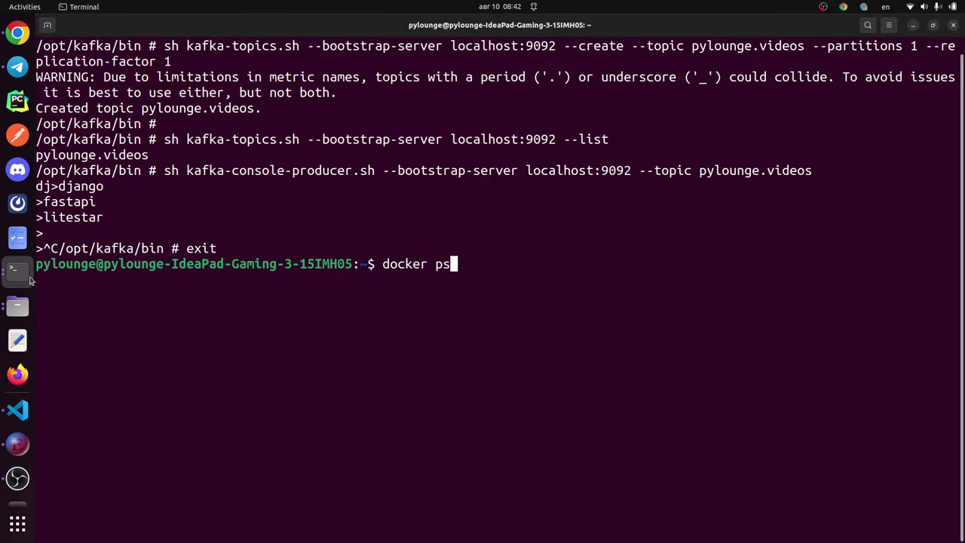
key(Return)
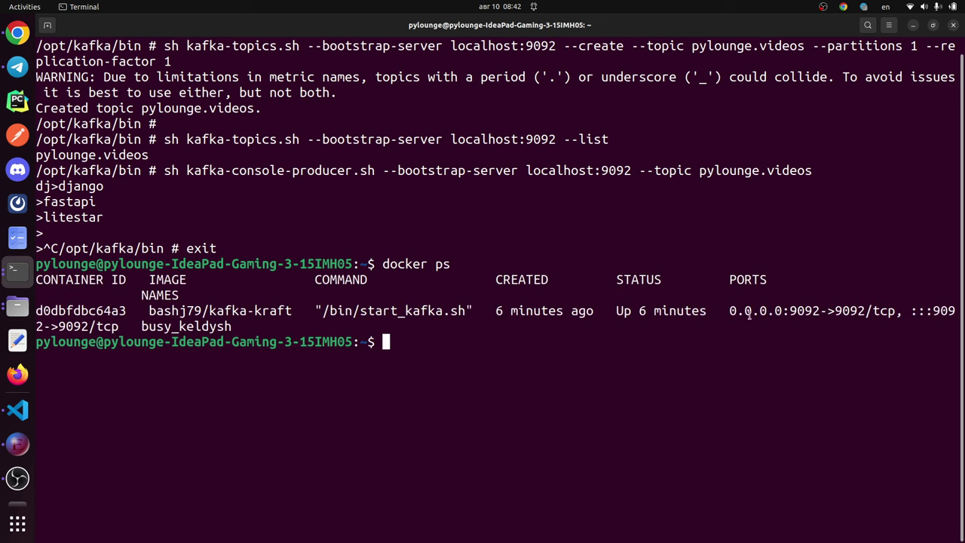
double_click(798, 311)
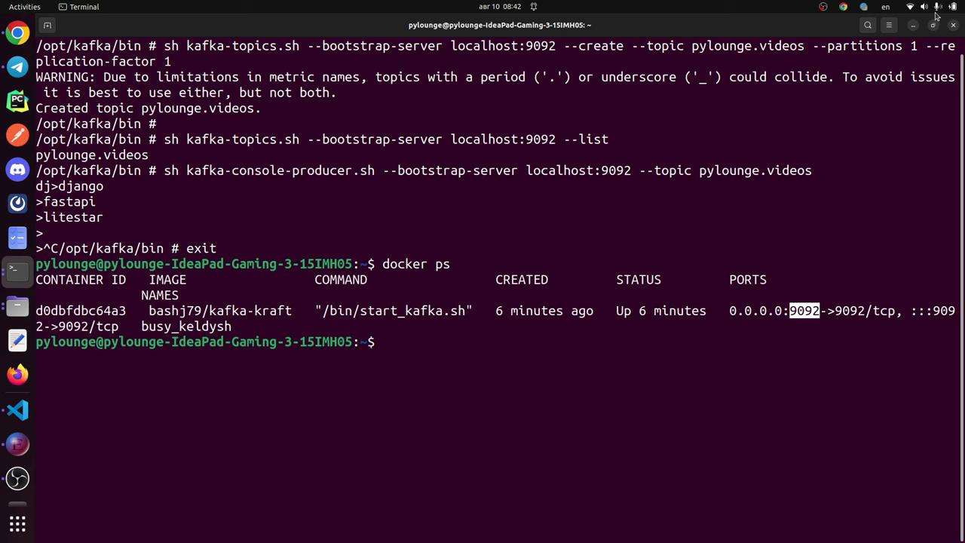
Step: Return to Offset Explorer, set the new cluster's bootstrap servers to localhost:9092 and keep Kafka cluster version 3.7
click(913, 25)
click(514, 181)
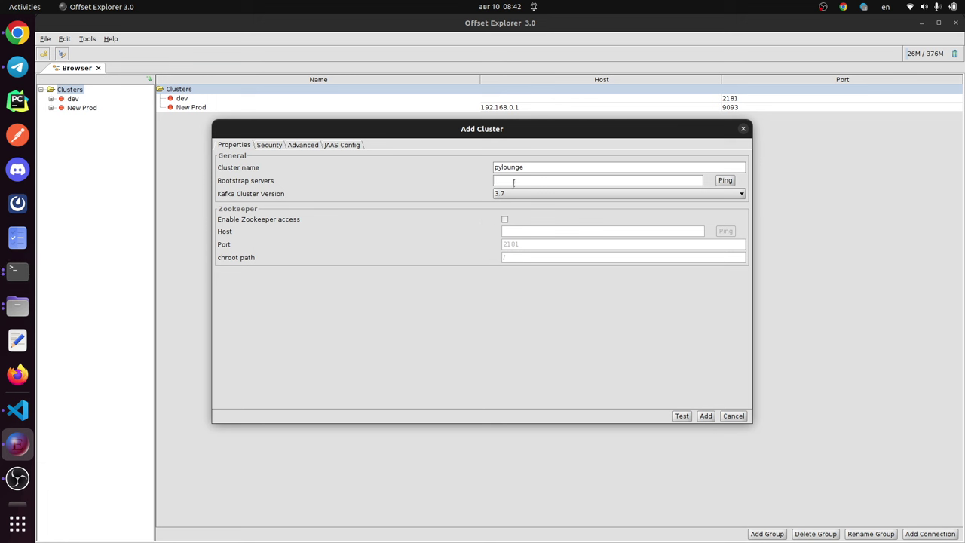
text(localhost:9092)
click(613, 197)
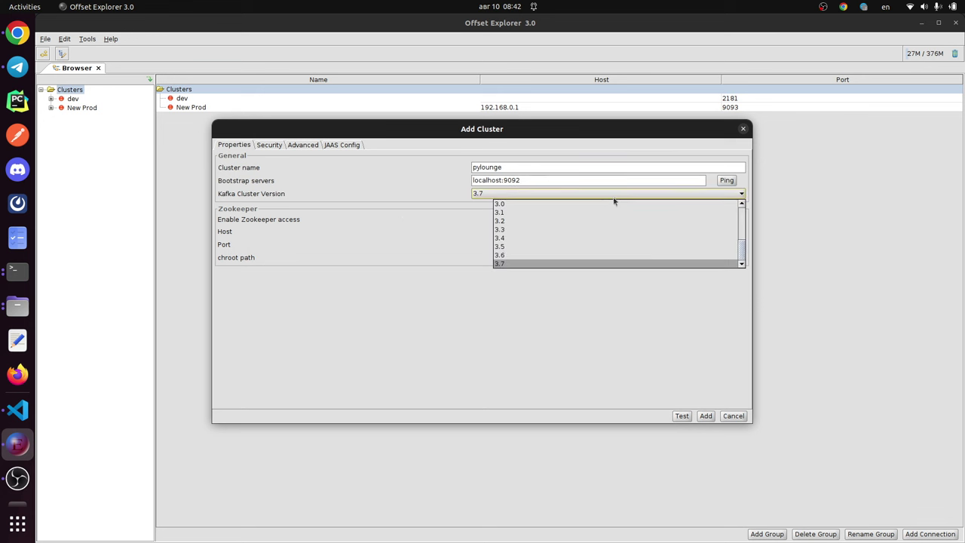
click(422, 197)
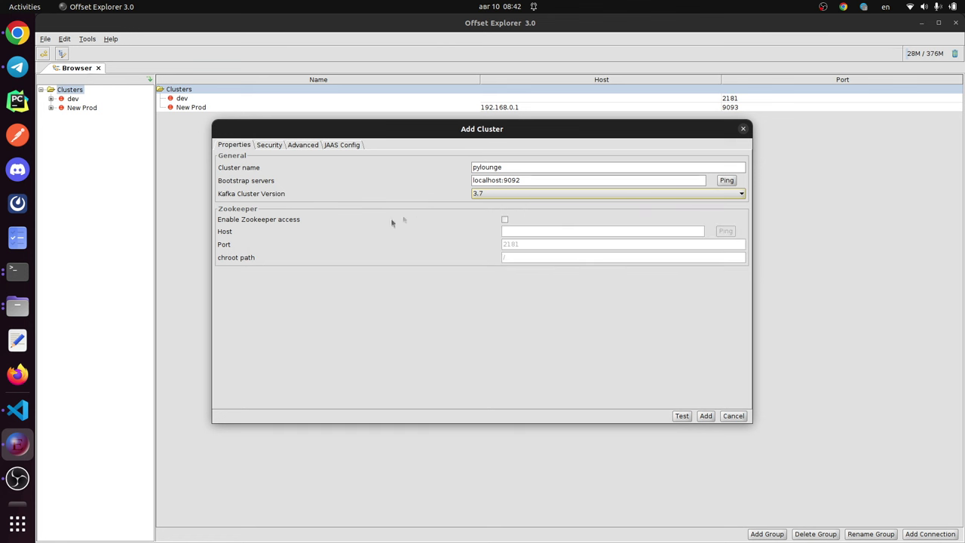
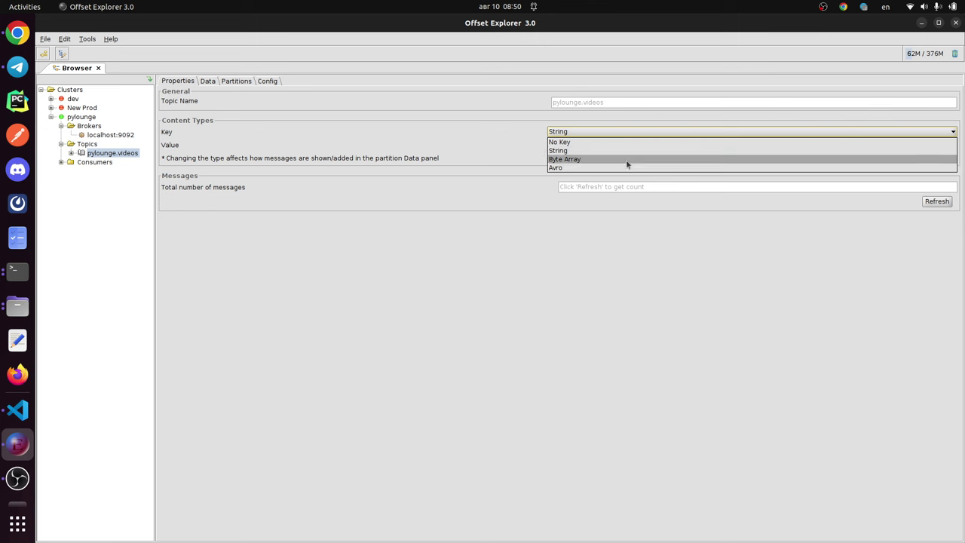
Step: Try Byte Array as the value content type of pylounge.videos, and set both its key and value types back to String
click(626, 145)
click(592, 164)
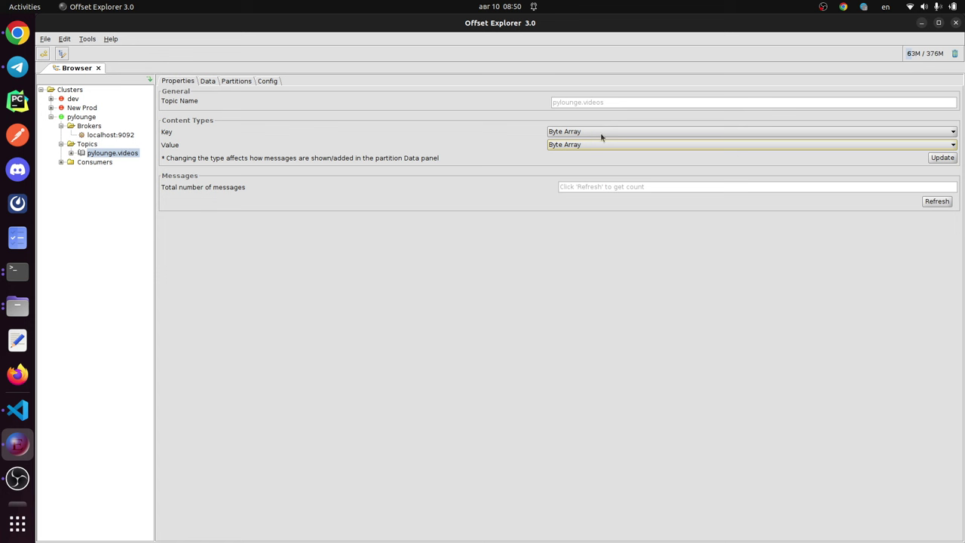
click(601, 133)
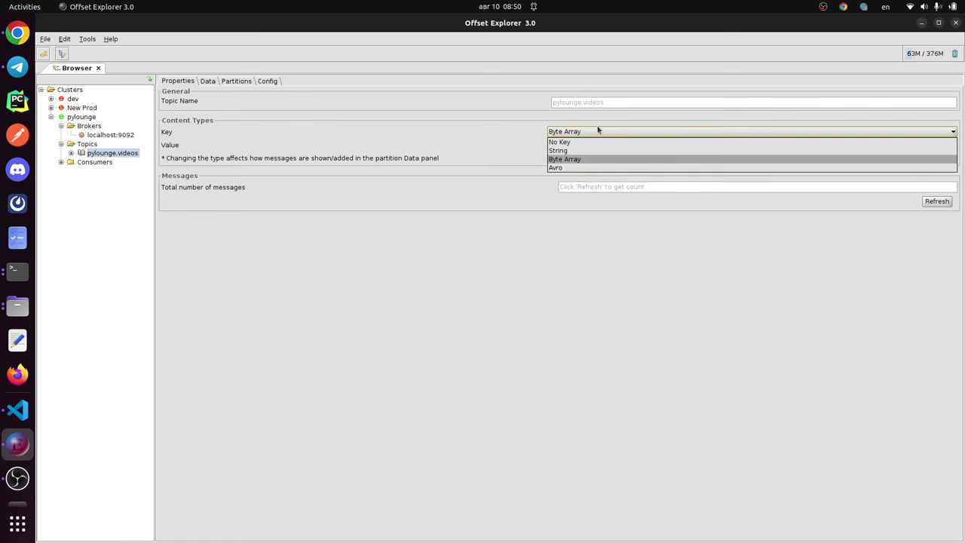
click(566, 150)
click(586, 146)
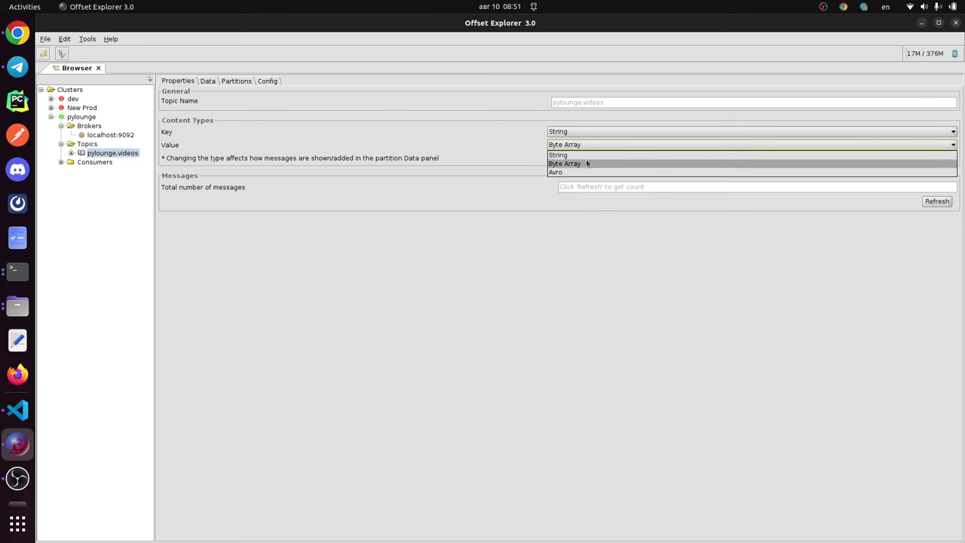
click(579, 154)
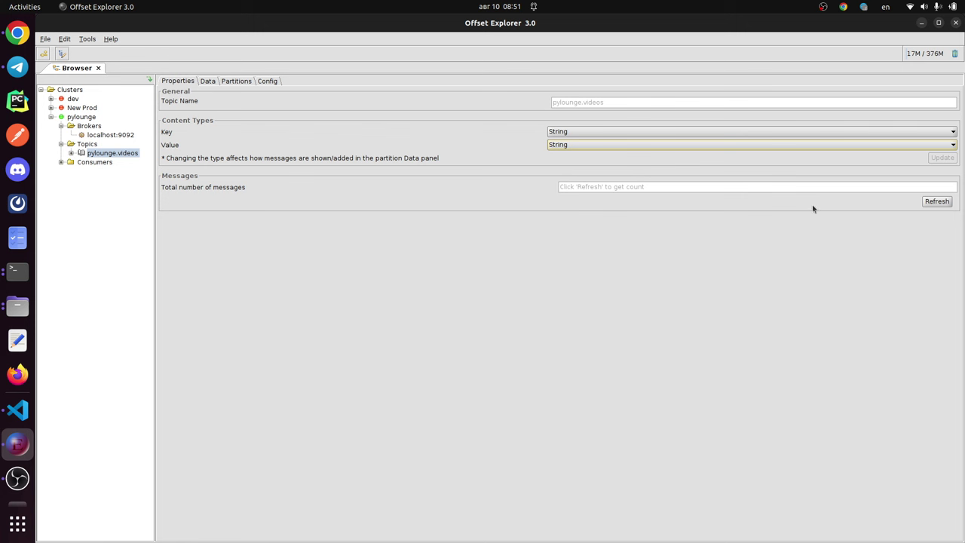
Step: Refresh the total number of messages in pylounge.videos and view the topic's configuration settings
click(935, 202)
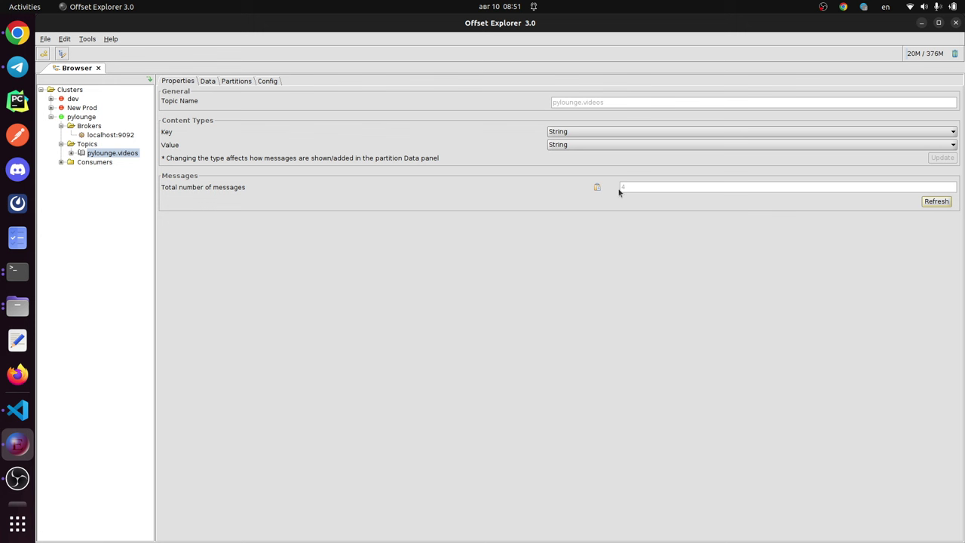
click(266, 82)
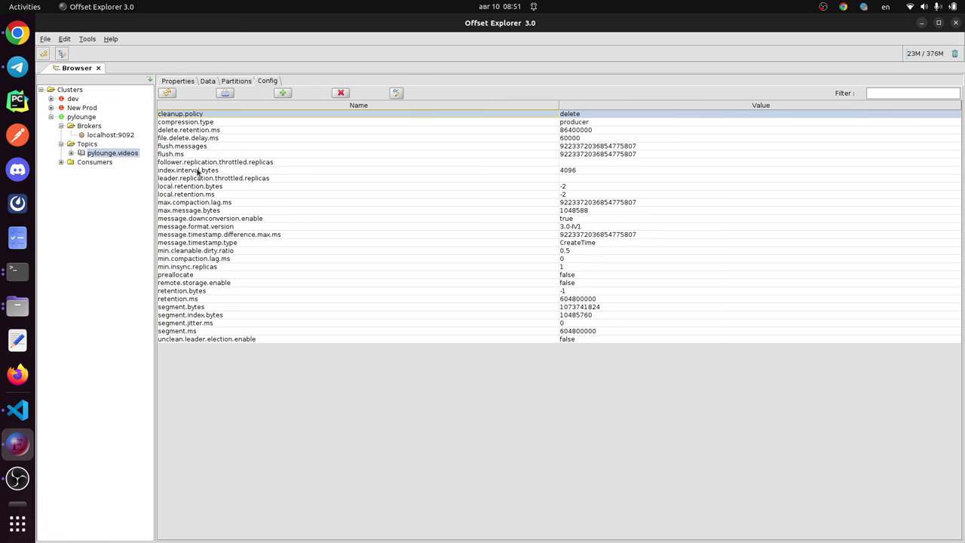
Step: Retrieve the topic's messages and inspect the first message's offset, key, value, timestamp and partition
click(206, 82)
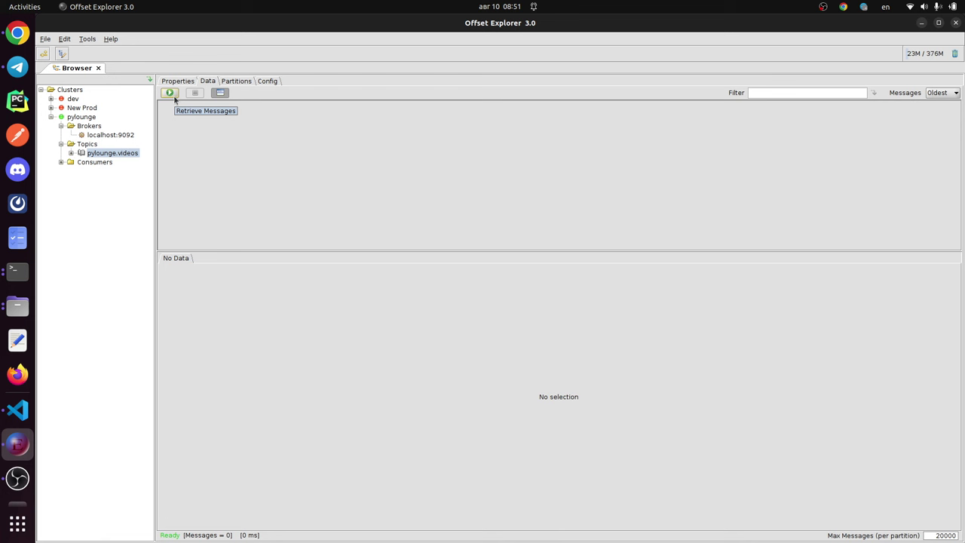
click(170, 94)
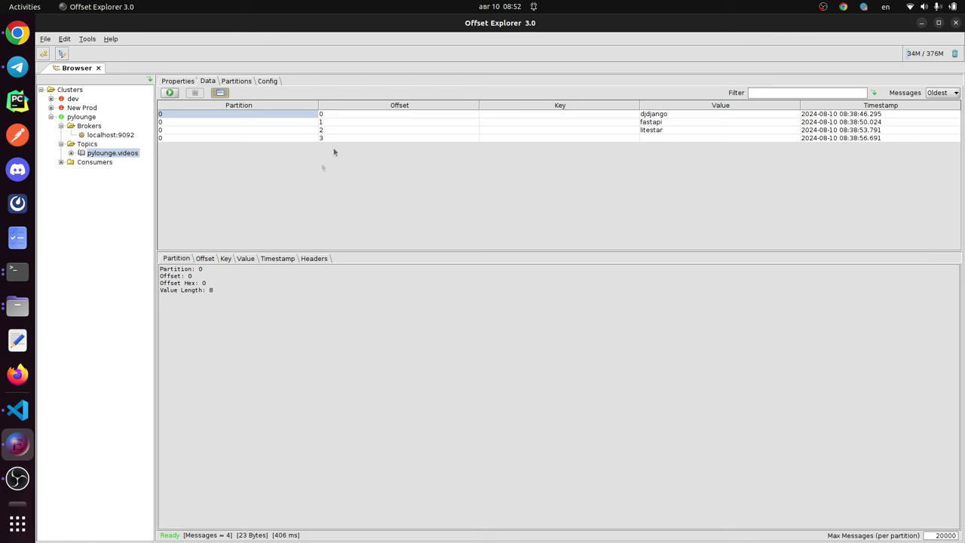
click(396, 114)
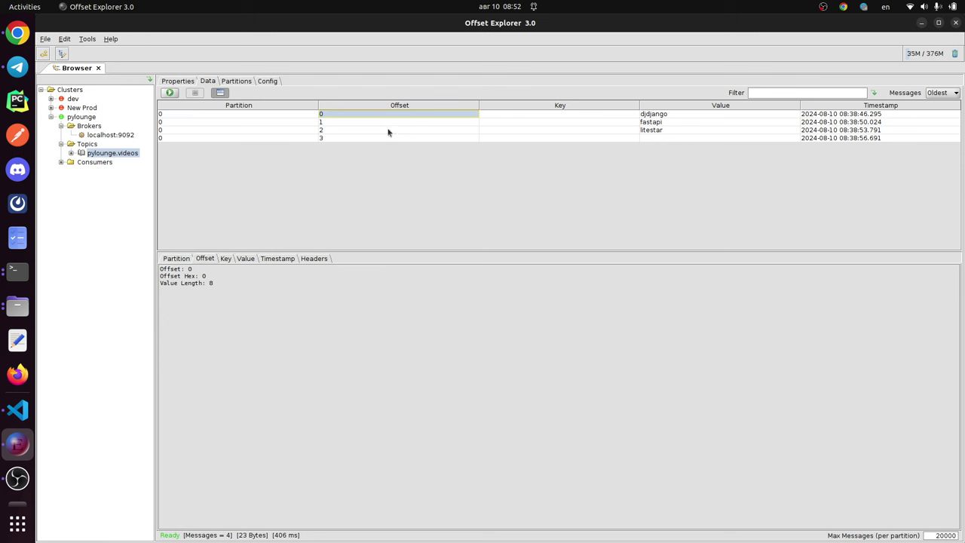
click(540, 116)
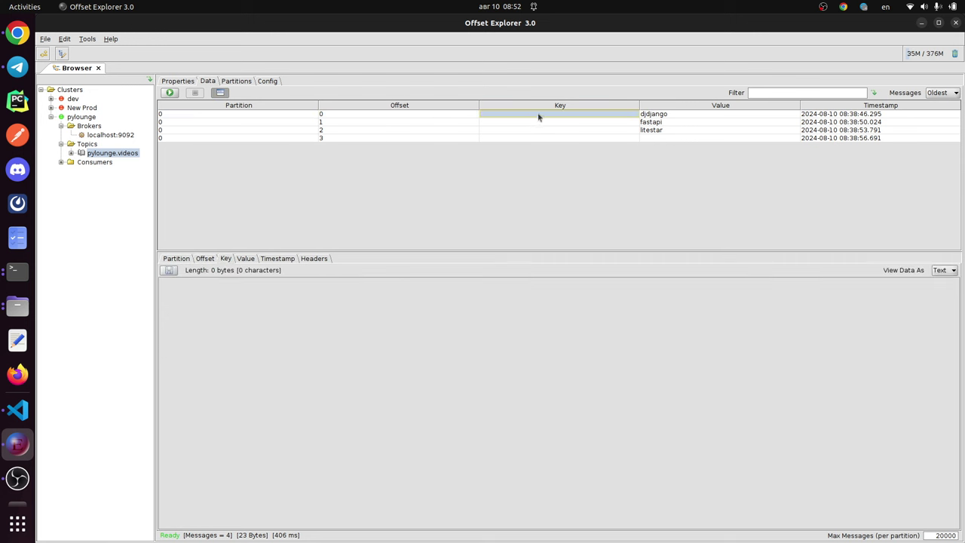
click(684, 118)
click(806, 118)
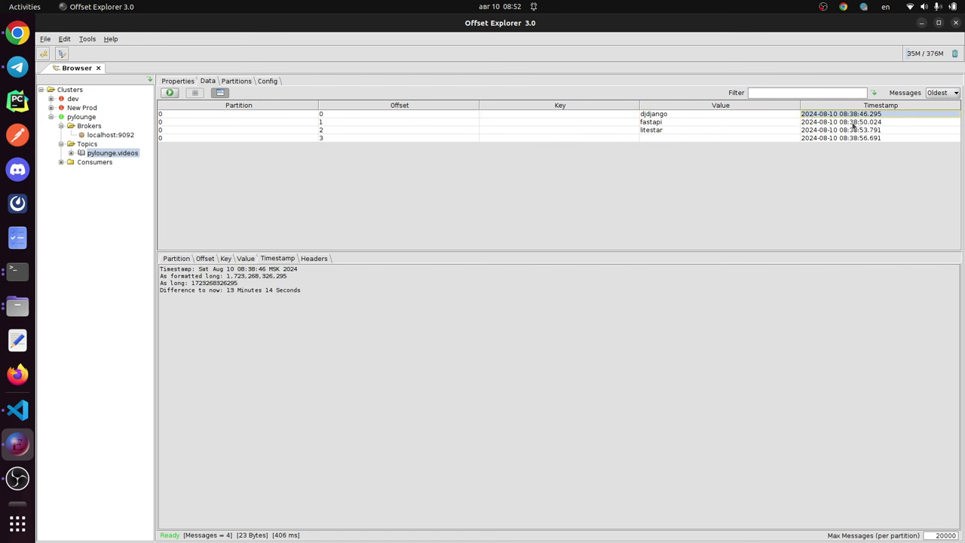
click(183, 259)
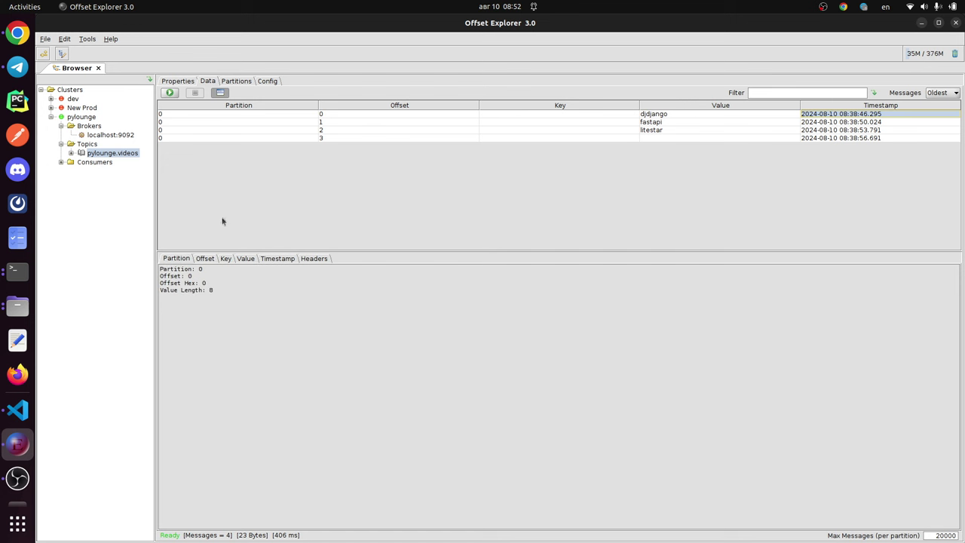
Step: Hide and reshow the message details, and go through the first message's offset, key, value, timestamp and headers
click(220, 92)
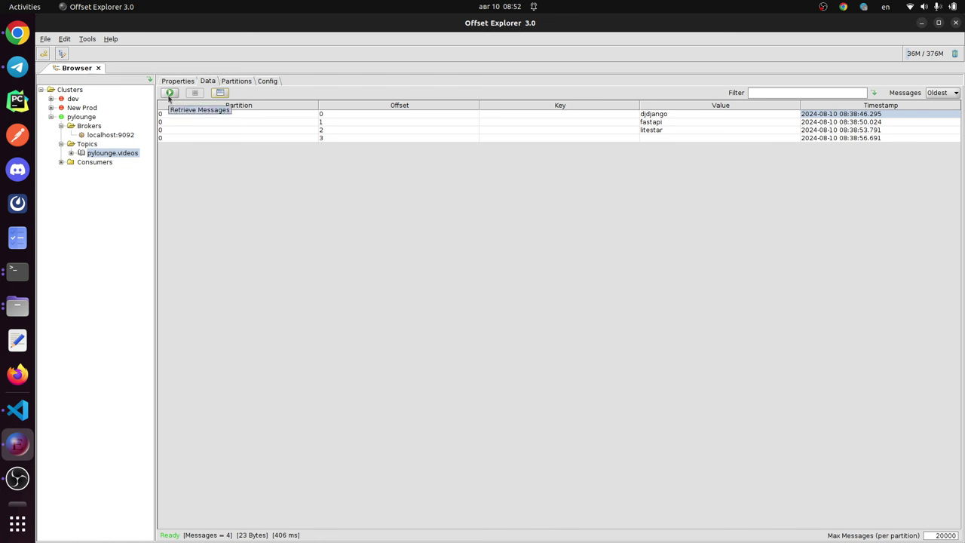
click(220, 93)
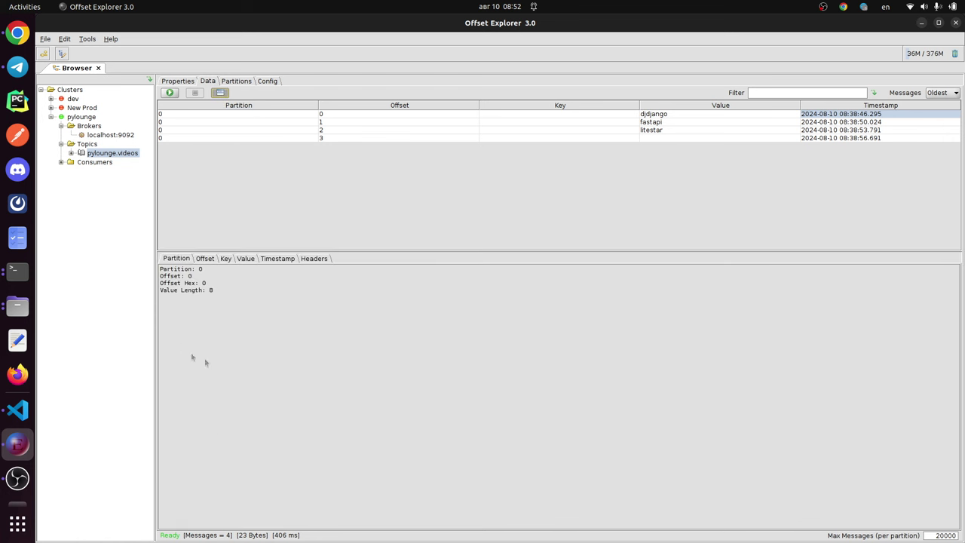
drag(203, 288, 178, 278)
click(201, 259)
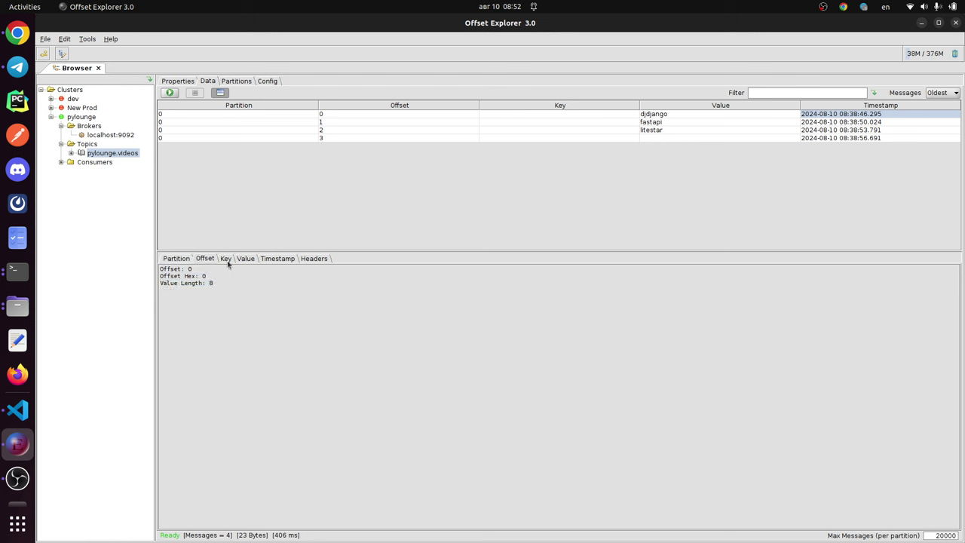
click(227, 260)
click(248, 260)
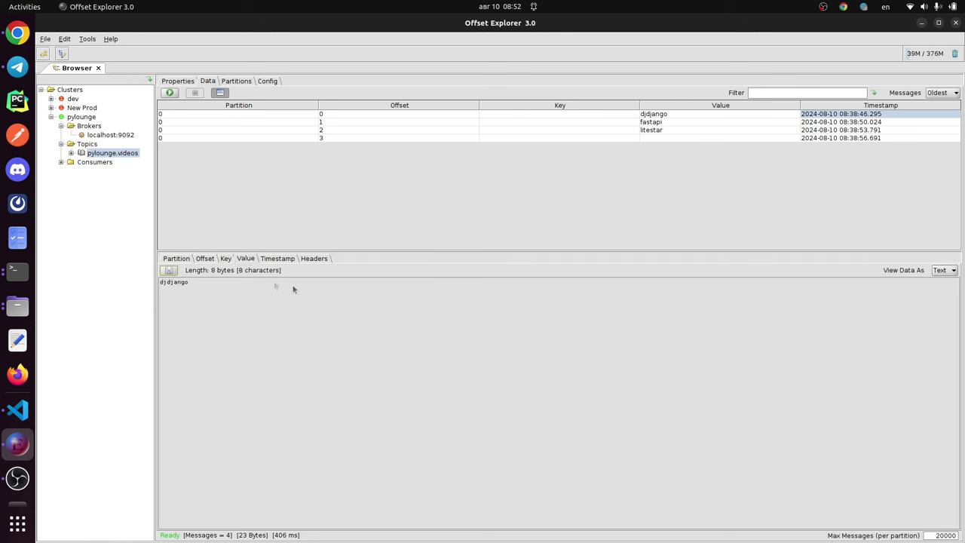
click(287, 260)
click(314, 261)
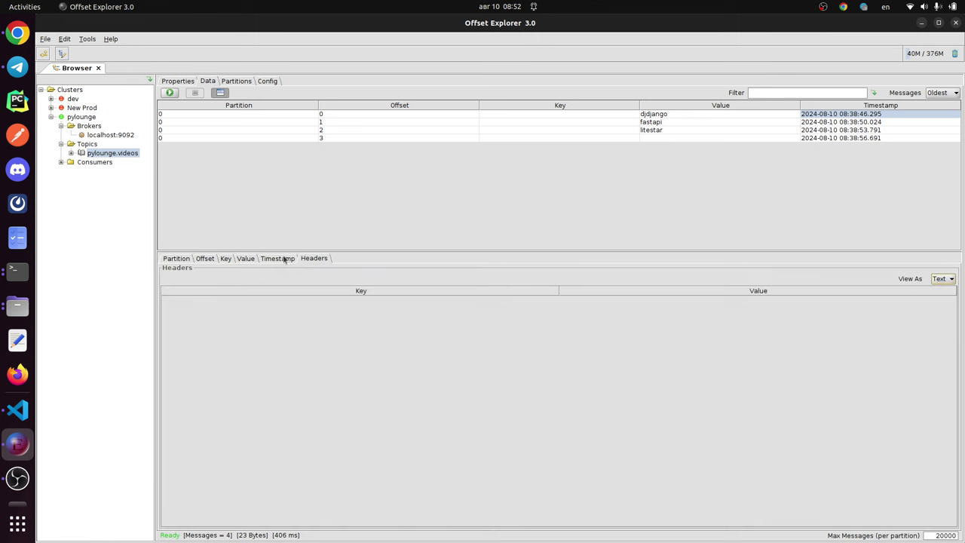
Step: Examine the first message's timestamp details, and go back over its value and key
click(286, 259)
drag(169, 273, 294, 275)
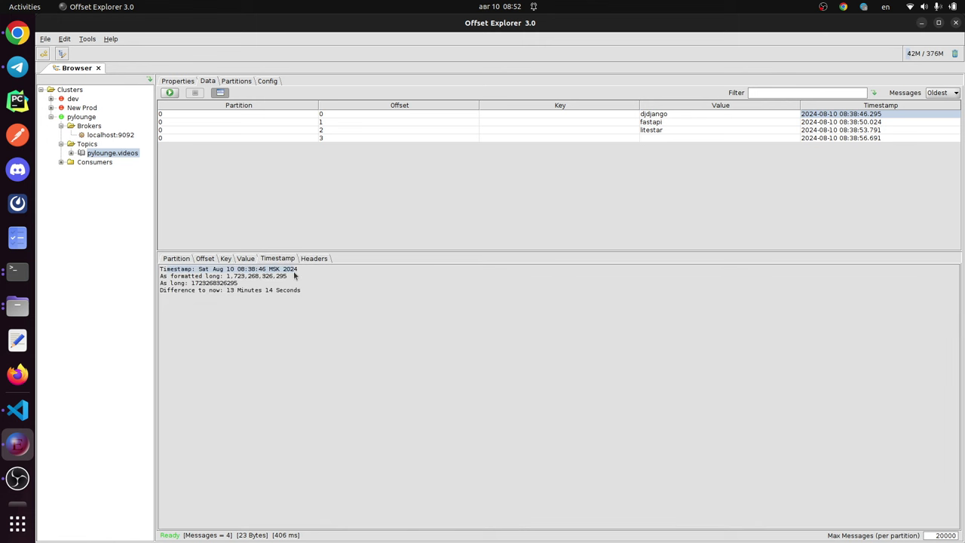
click(263, 305)
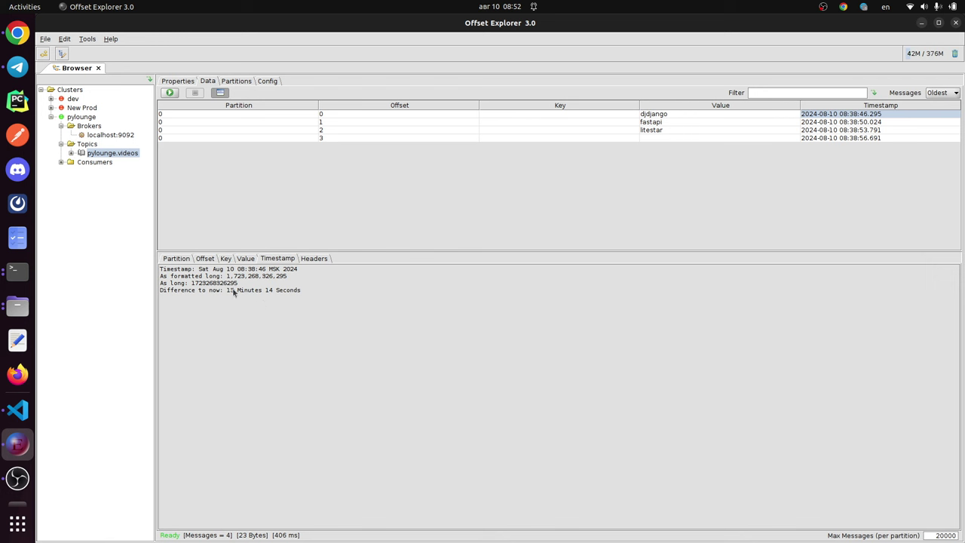
click(240, 262)
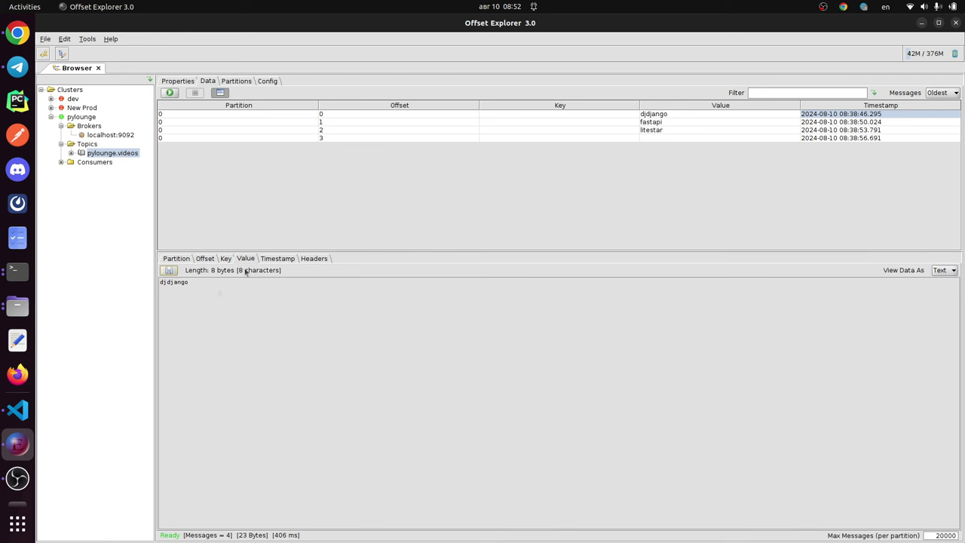
click(224, 260)
click(243, 261)
Step: View the first message's value as Hex, JSON and XML, and switch the display back to Text
click(953, 272)
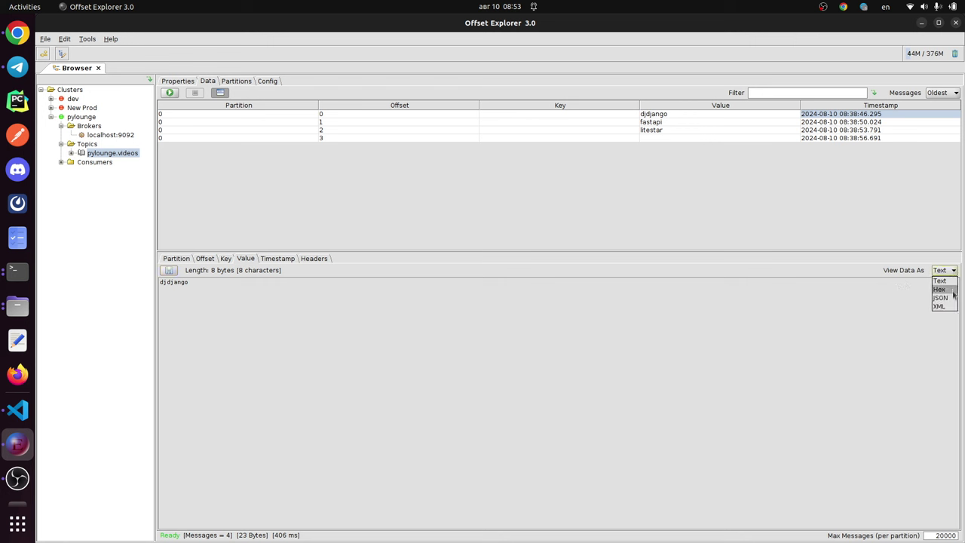
click(189, 285)
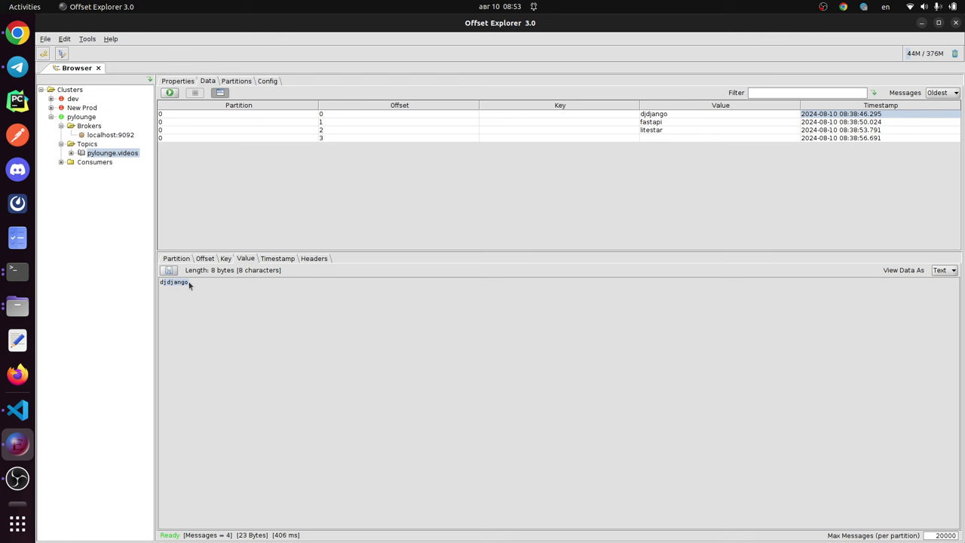
click(944, 270)
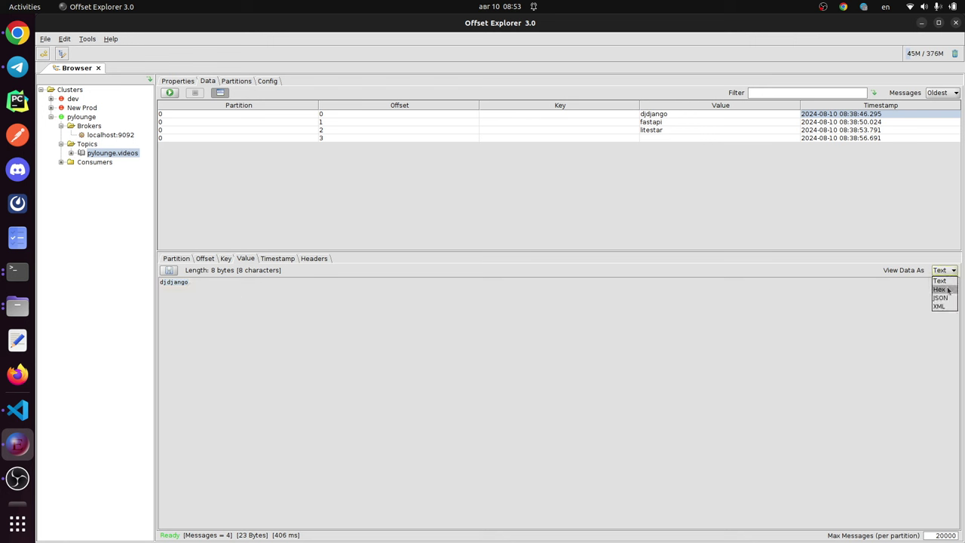
click(948, 291)
drag(161, 282, 240, 296)
click(948, 273)
click(950, 301)
click(943, 273)
click(939, 308)
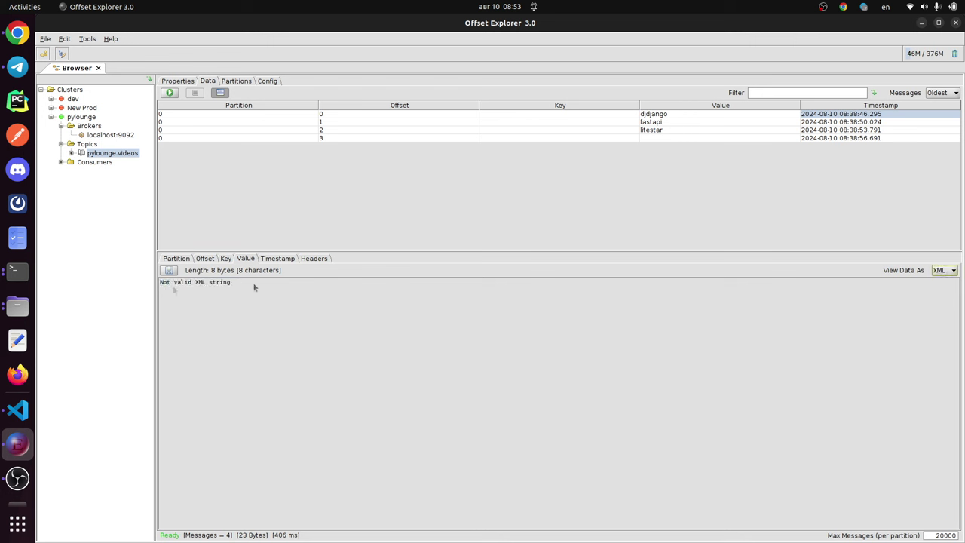
click(944, 270)
click(942, 291)
Step: Look at the fields the message filter can search by, and view the first message's key
click(775, 92)
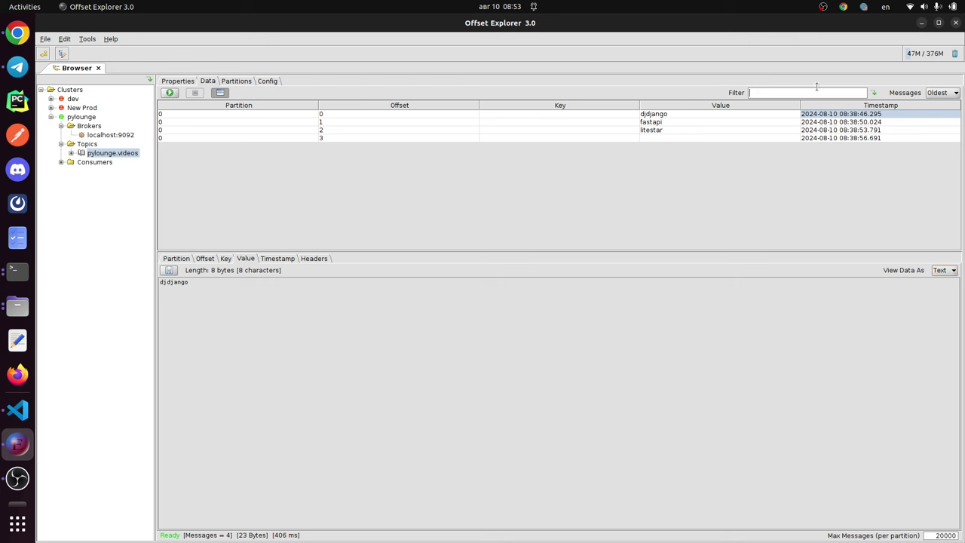
click(874, 93)
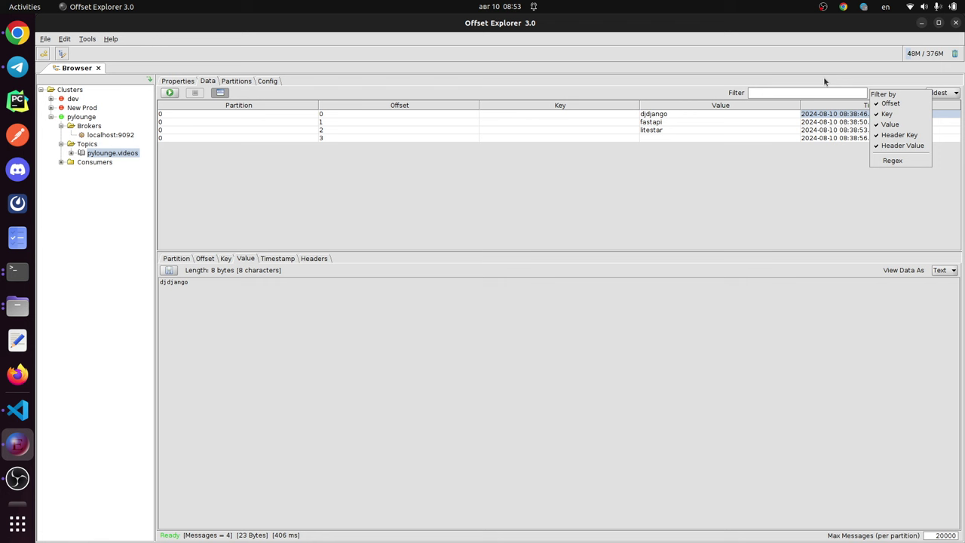
click(588, 120)
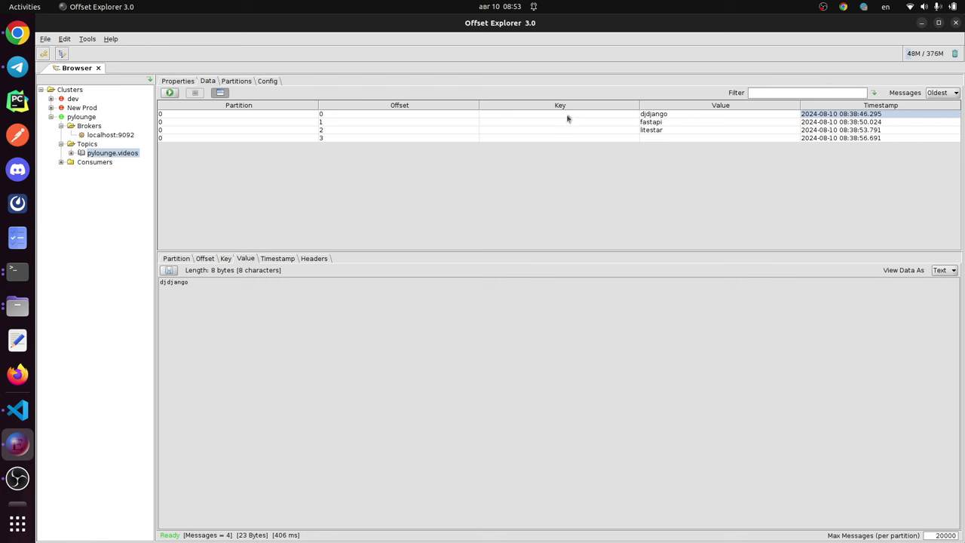
click(566, 115)
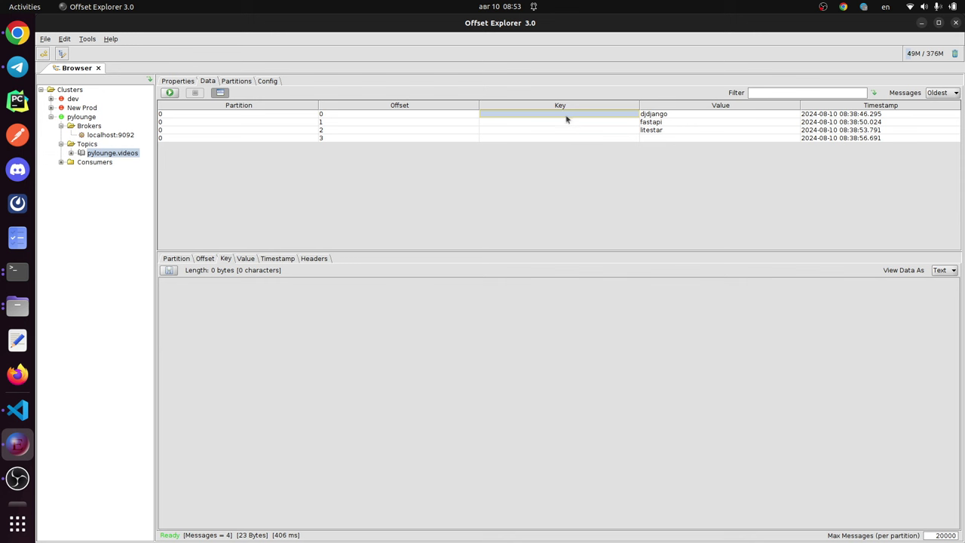
Step: View the first message's value and check which fields and matching mode the message filter offers
click(743, 114)
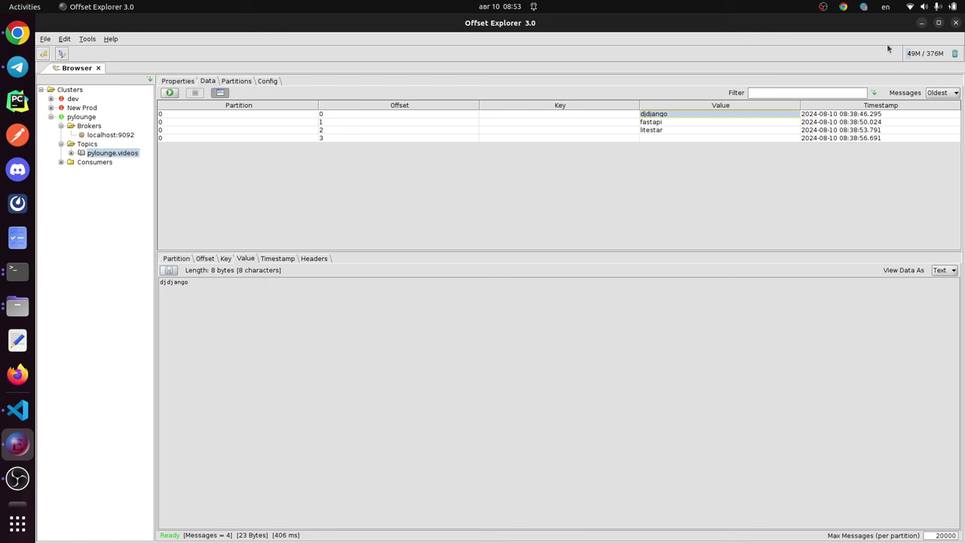
click(874, 92)
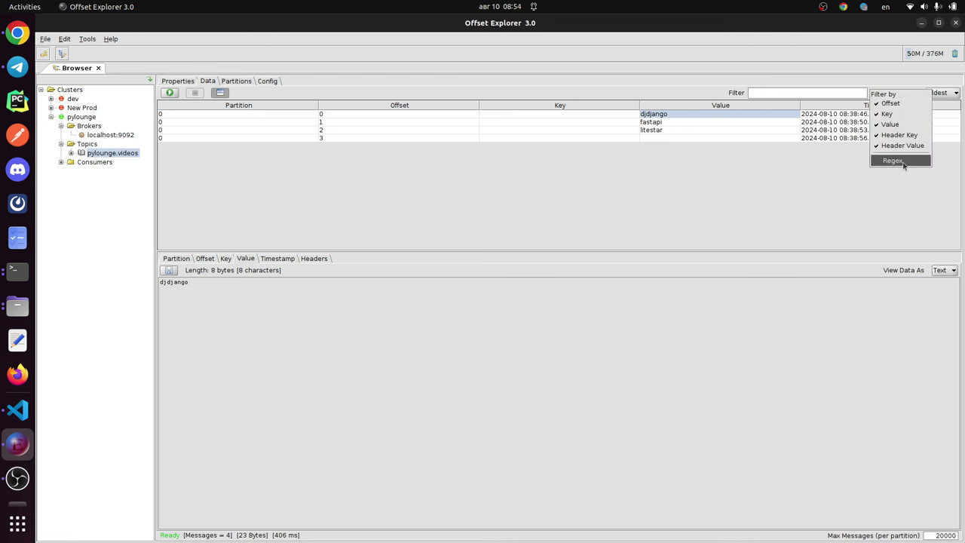
click(703, 176)
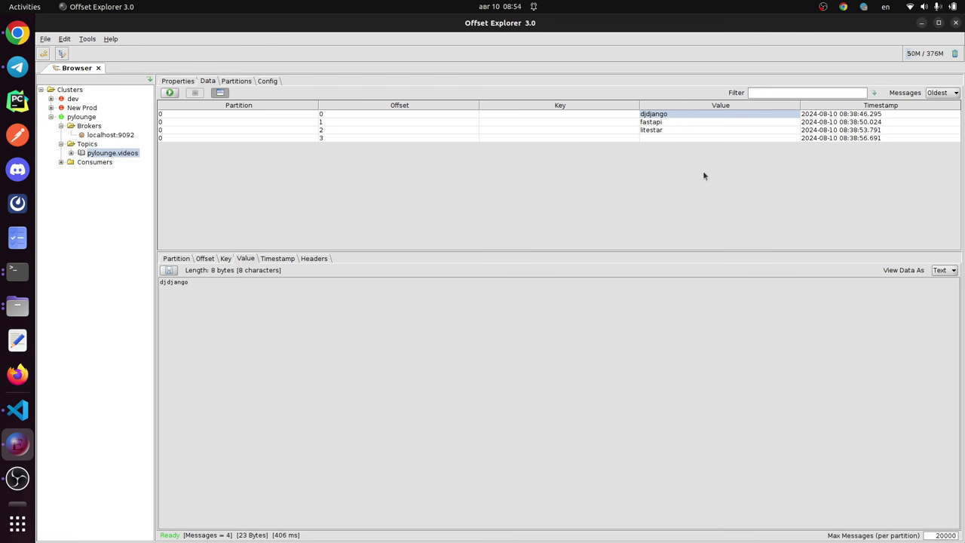
Step: Set the message retrieval order to Newest, reload the topic's messages, and view the offset details of the message at offset 3
click(953, 92)
click(937, 111)
click(170, 92)
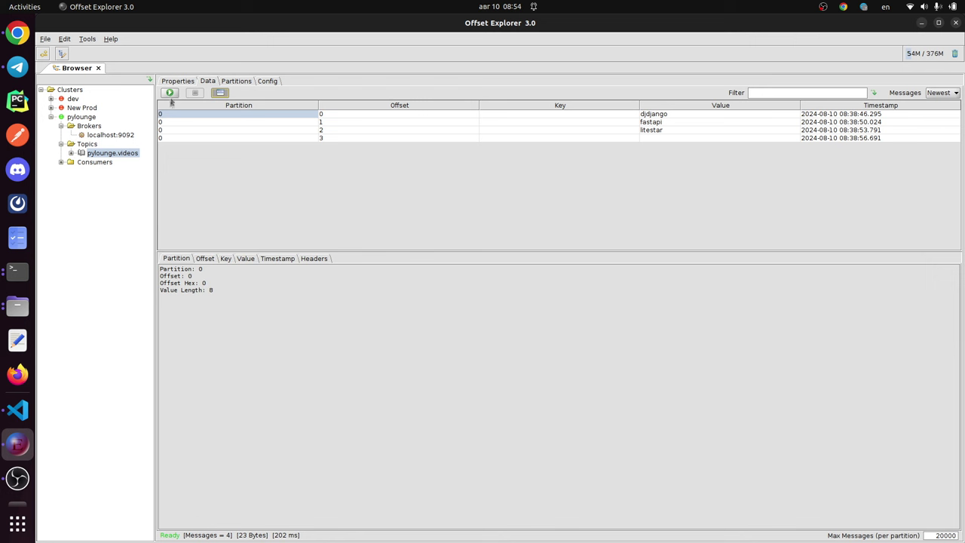
click(338, 140)
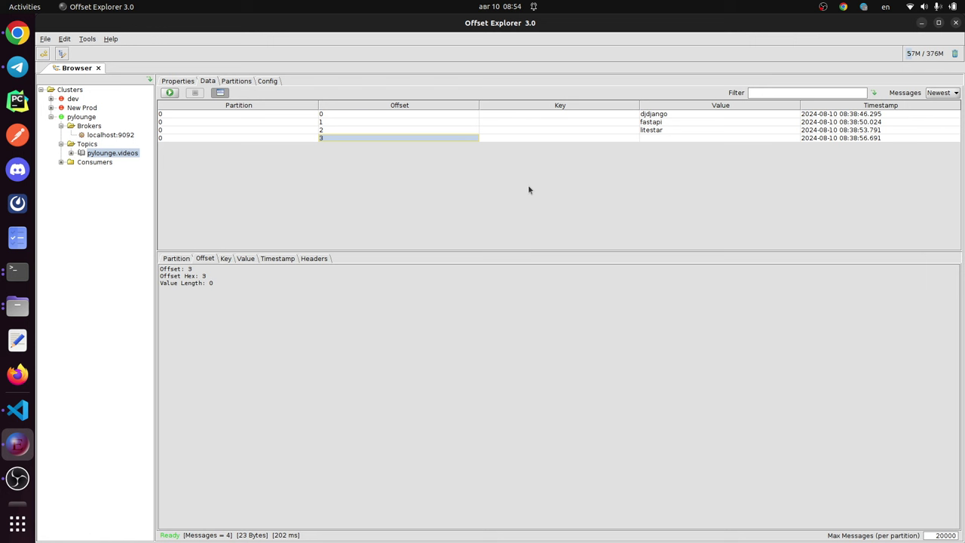
Step: Sort the messages by timestamp in both directions, try the other columns, and finish with descending offset order
click(889, 109)
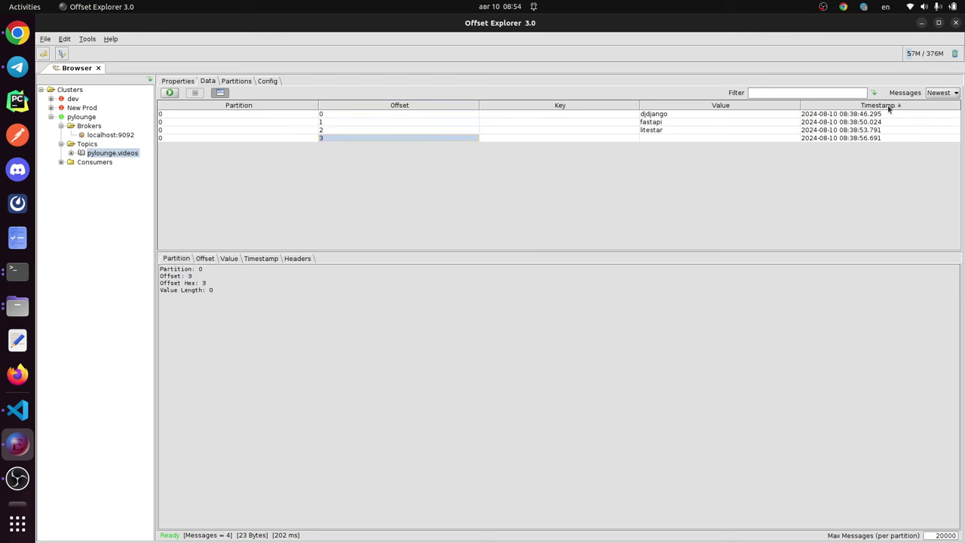
click(880, 107)
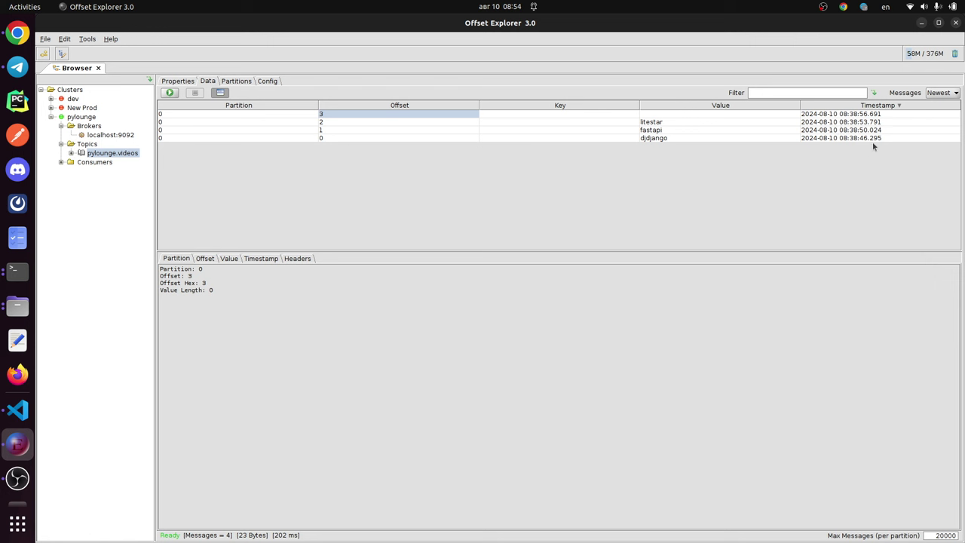
click(879, 108)
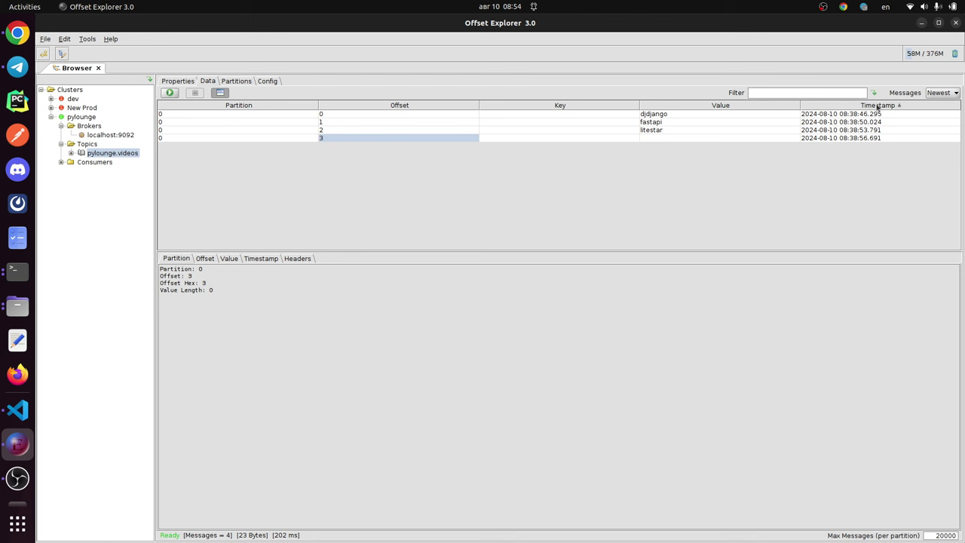
click(699, 105)
click(571, 105)
click(194, 106)
click(362, 108)
click(394, 106)
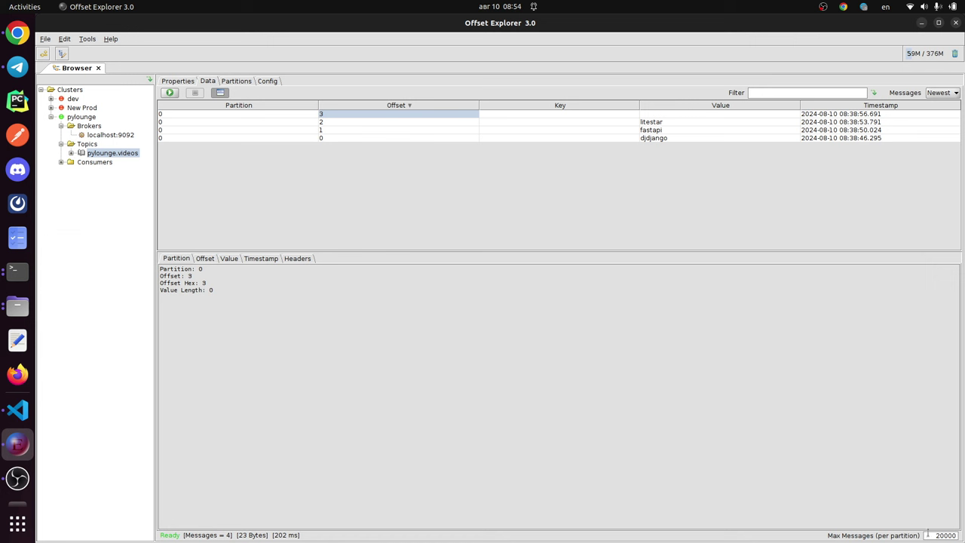
Step: Reload the topic's messages and view the list of the topic's partitions
click(171, 93)
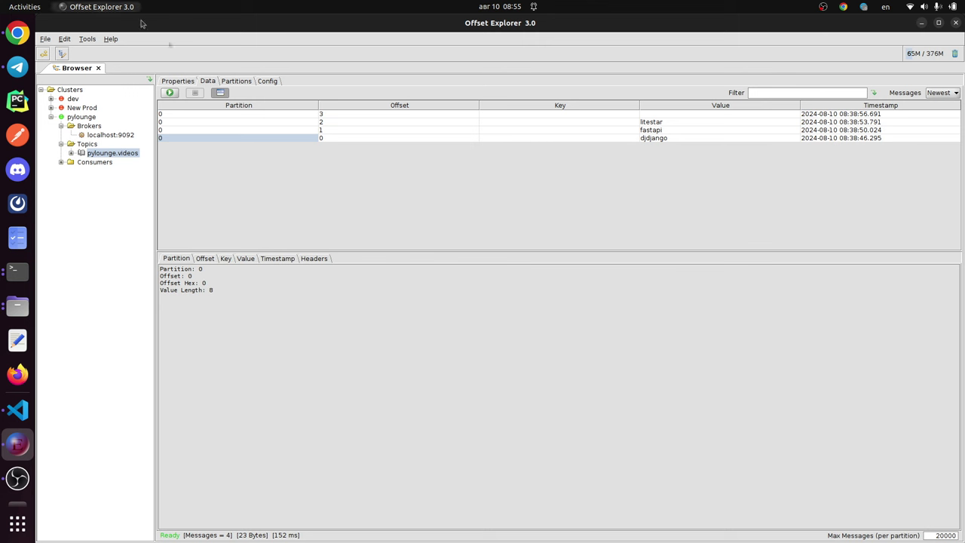
click(235, 82)
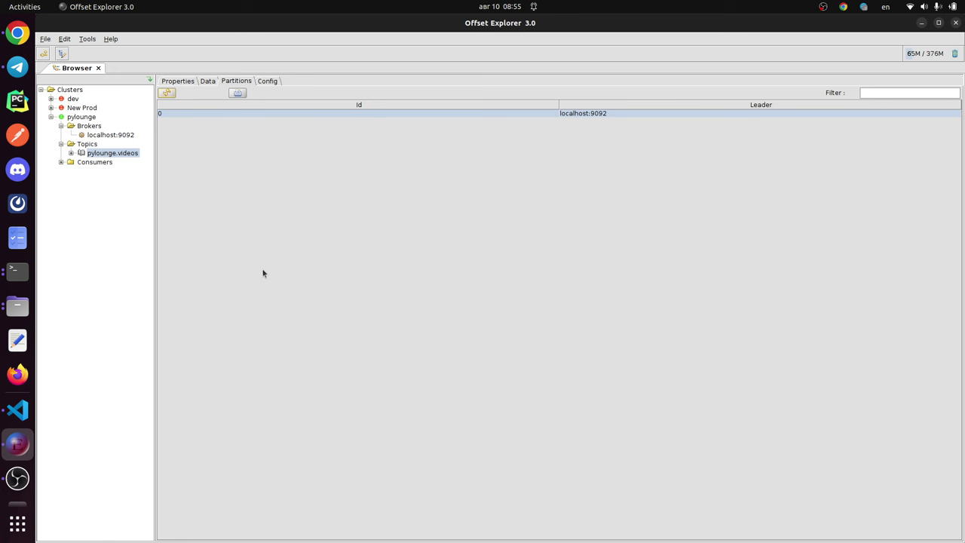
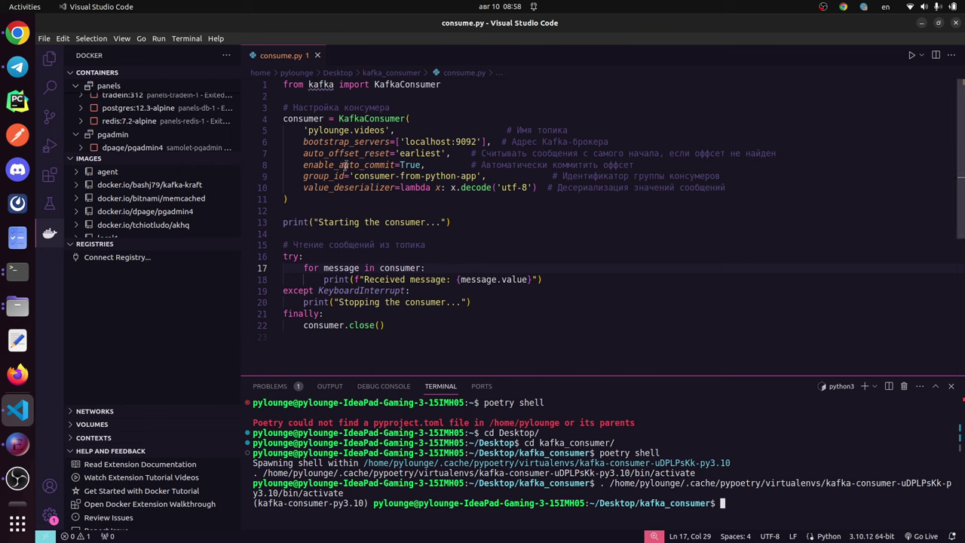
Step: Review the KafkaConsumer import in consume.py in Visual Studio Code, and the consumer's topic name and bootstrap server settings
drag(444, 84, 255, 85)
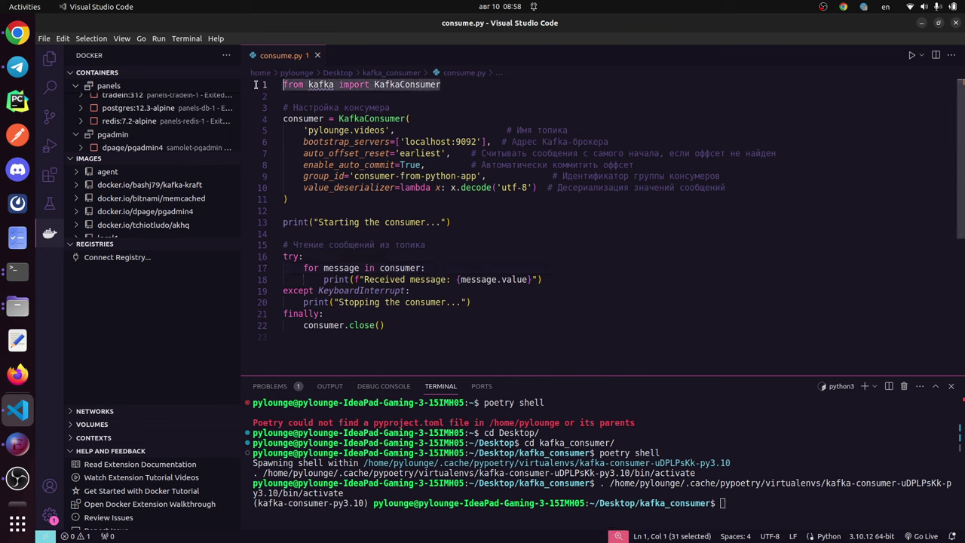
click(365, 176)
drag(285, 200, 287, 121)
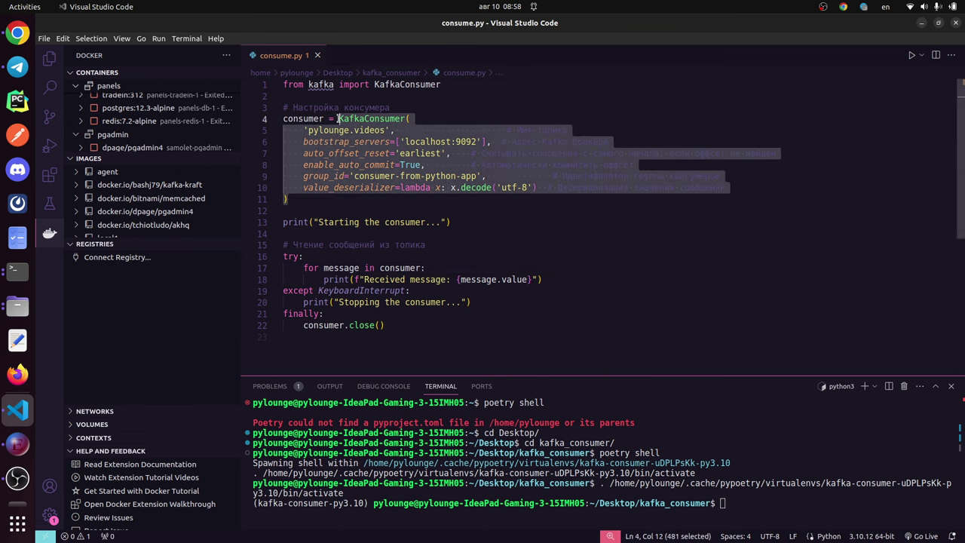
click(534, 127)
drag(569, 133, 268, 128)
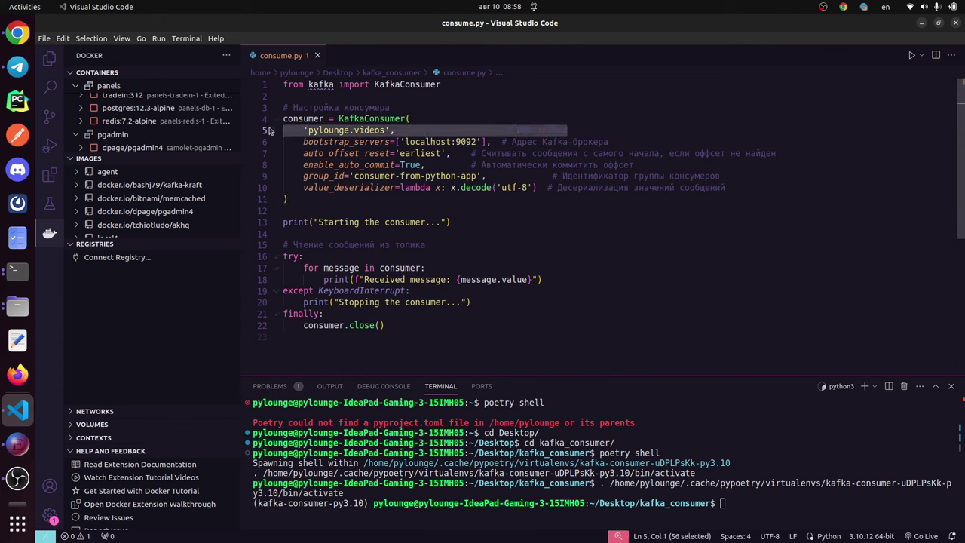
click(312, 130)
drag(608, 143, 408, 143)
click(380, 153)
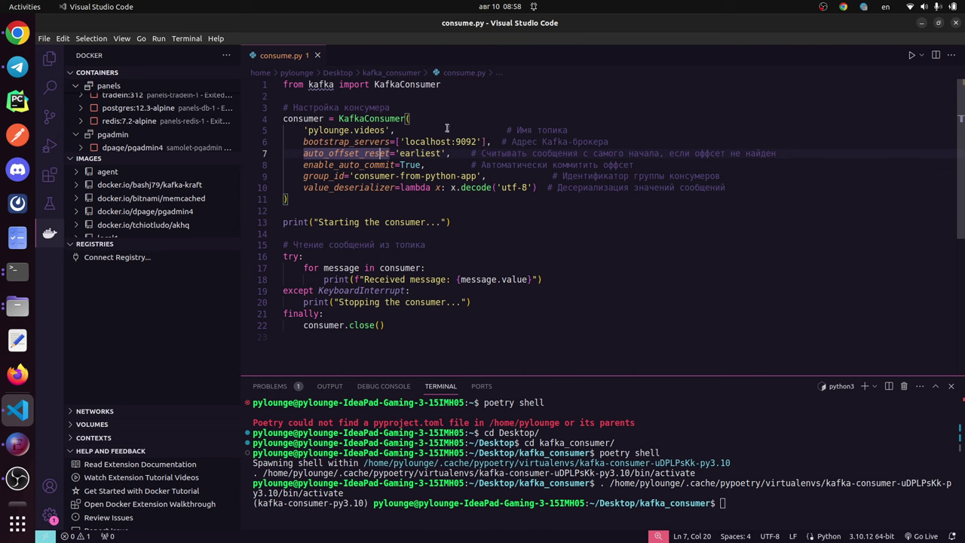
Step: Examine the consumer's auto_offset_reset and enable_auto_commit settings together with their comments
drag(411, 142, 796, 155)
click(440, 164)
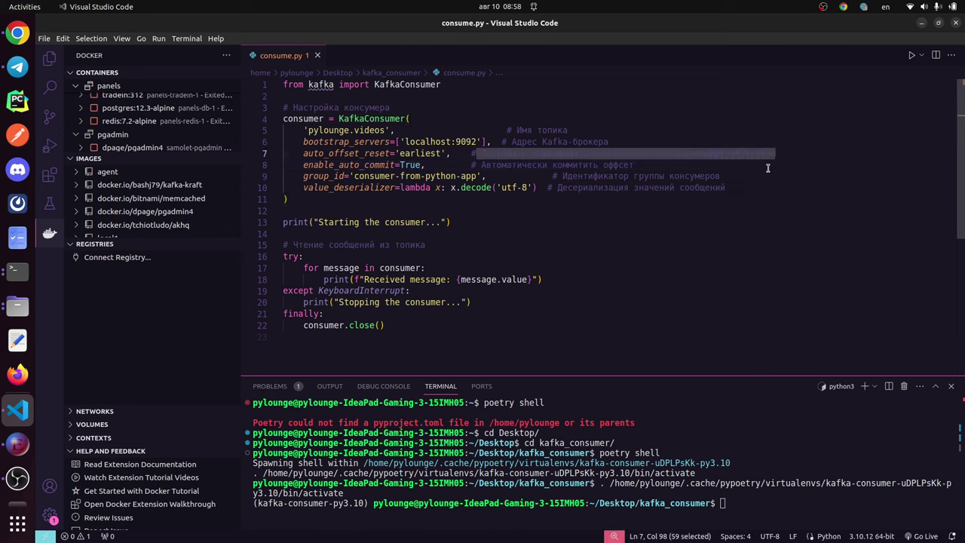
click(767, 167)
drag(446, 153, 300, 153)
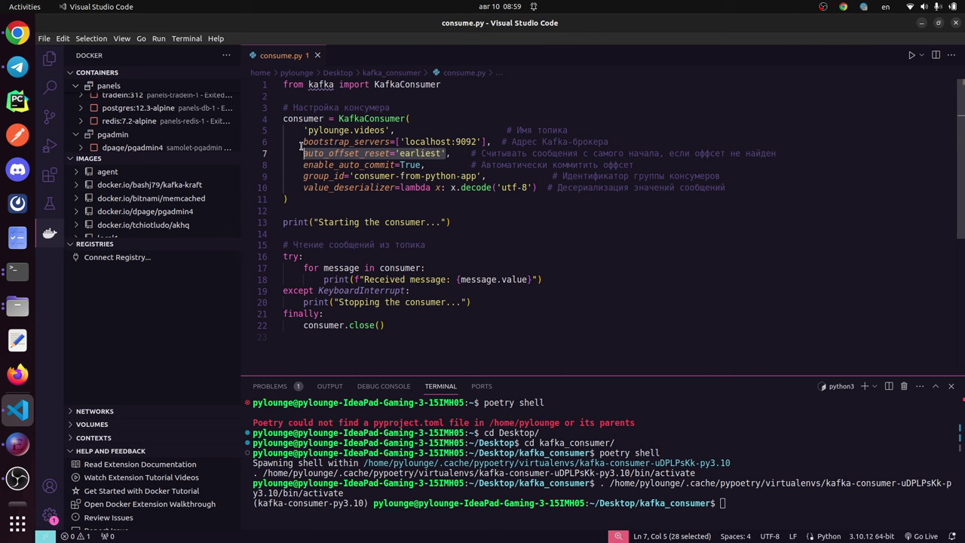
drag(329, 164, 637, 165)
click(490, 201)
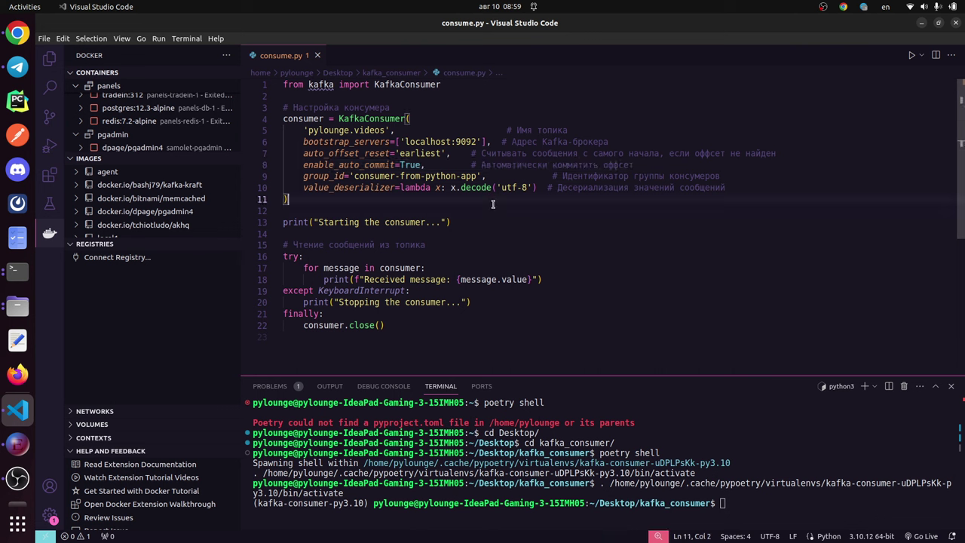
Step: Examine the consumer's group_id and value_deserializer settings
click(745, 175)
drag(303, 176, 492, 178)
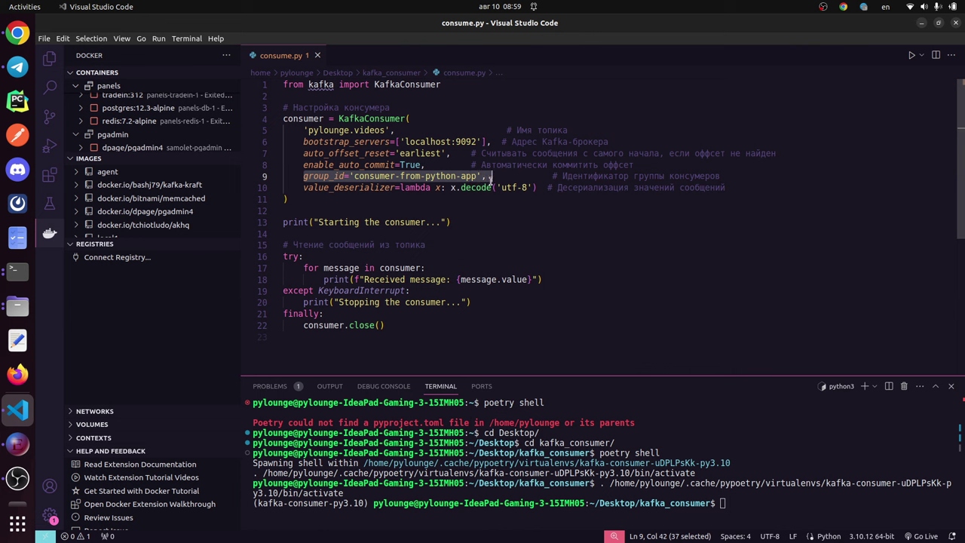
drag(299, 187, 737, 186)
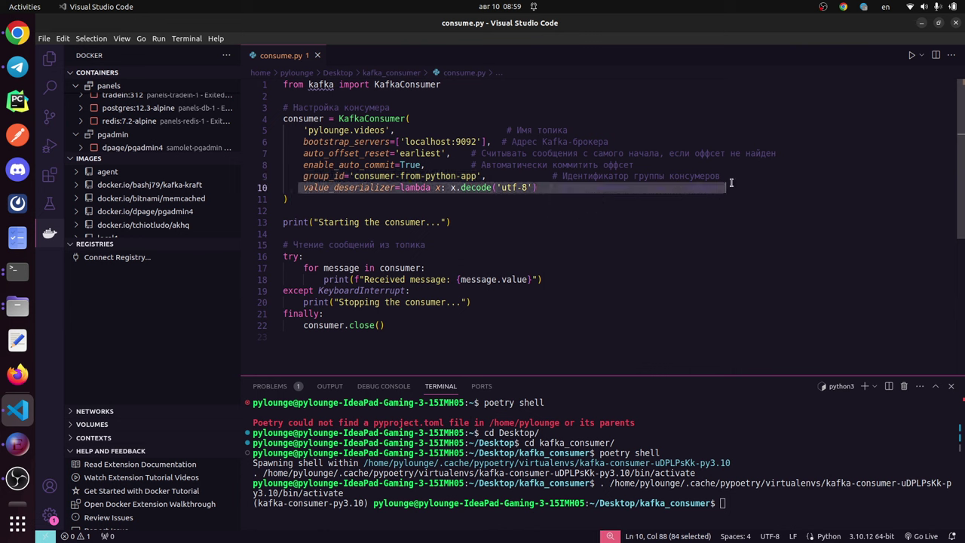
click(537, 198)
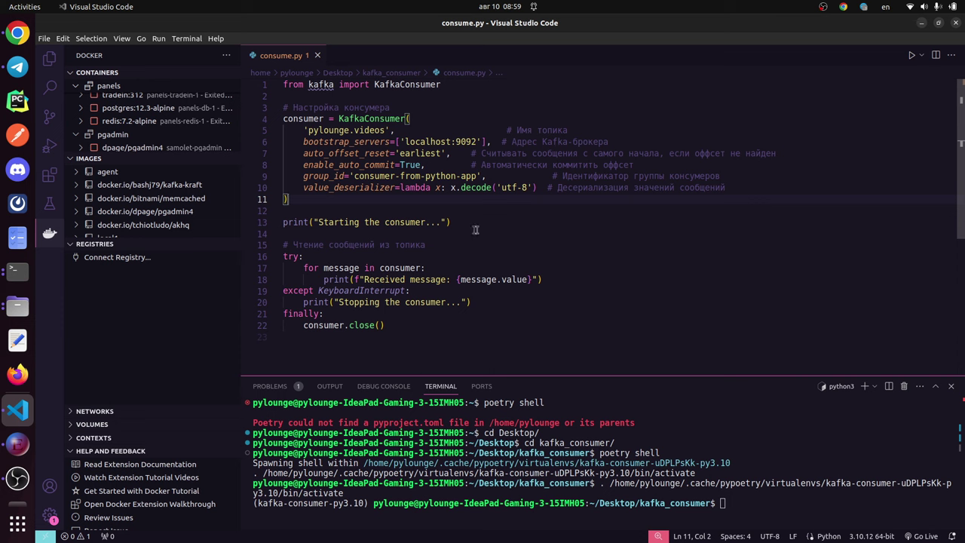
Step: Go through the startup print statement and the loop that prints each received message's value
drag(451, 222, 181, 225)
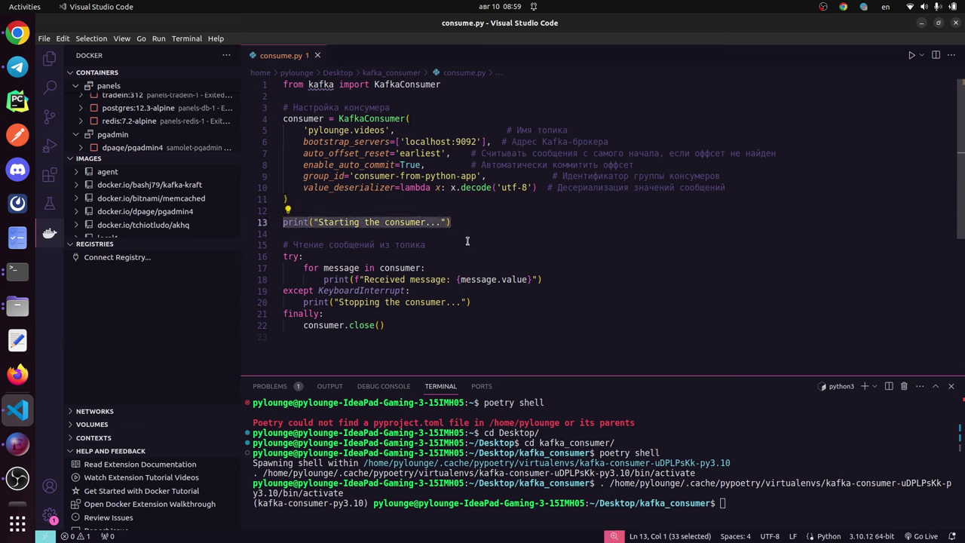
click(466, 239)
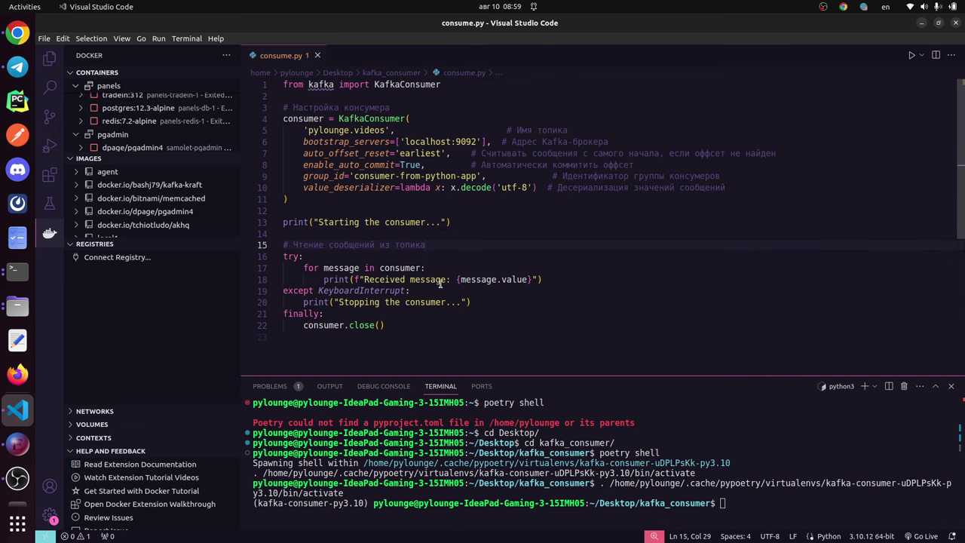
click(733, 478)
drag(284, 257, 284, 336)
click(283, 336)
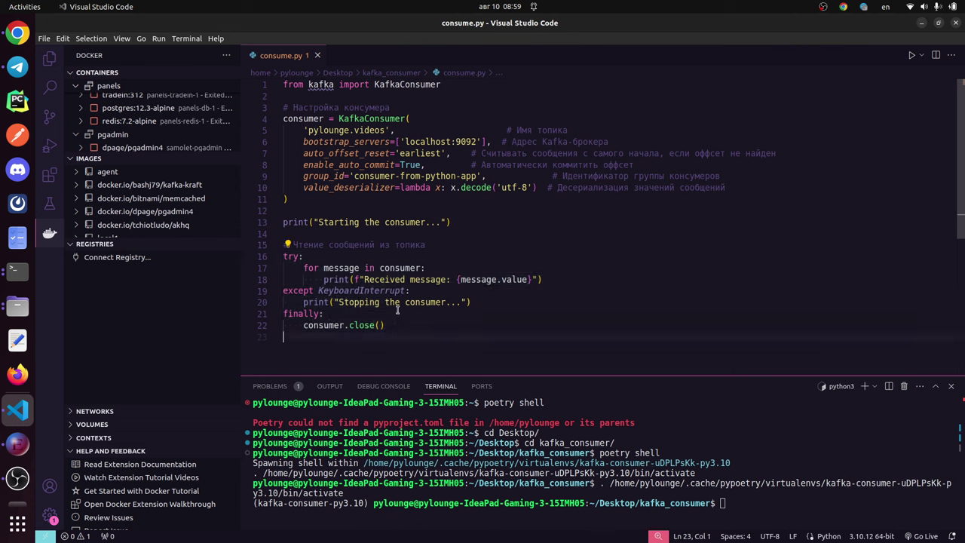
drag(302, 268, 438, 269)
click(450, 278)
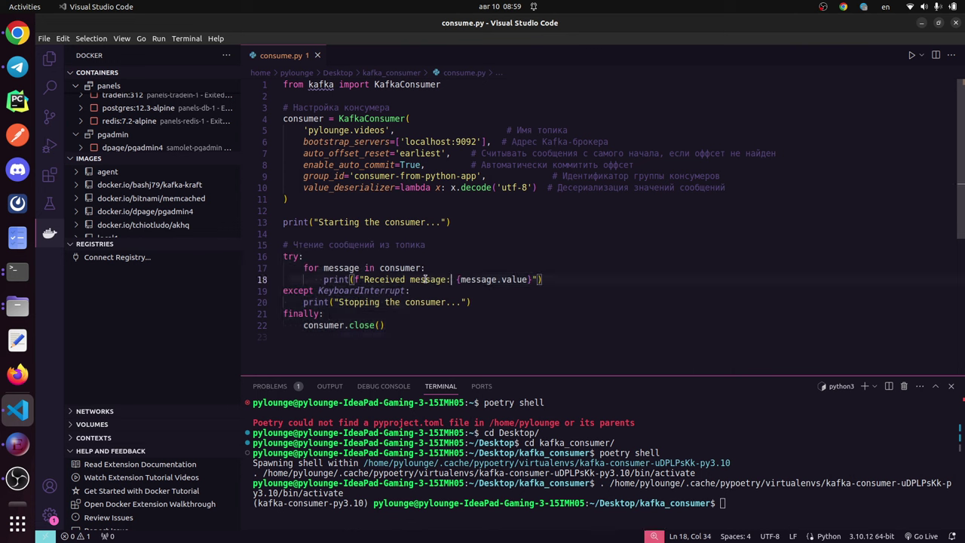
click(357, 268)
drag(323, 279, 543, 279)
click(534, 299)
click(516, 279)
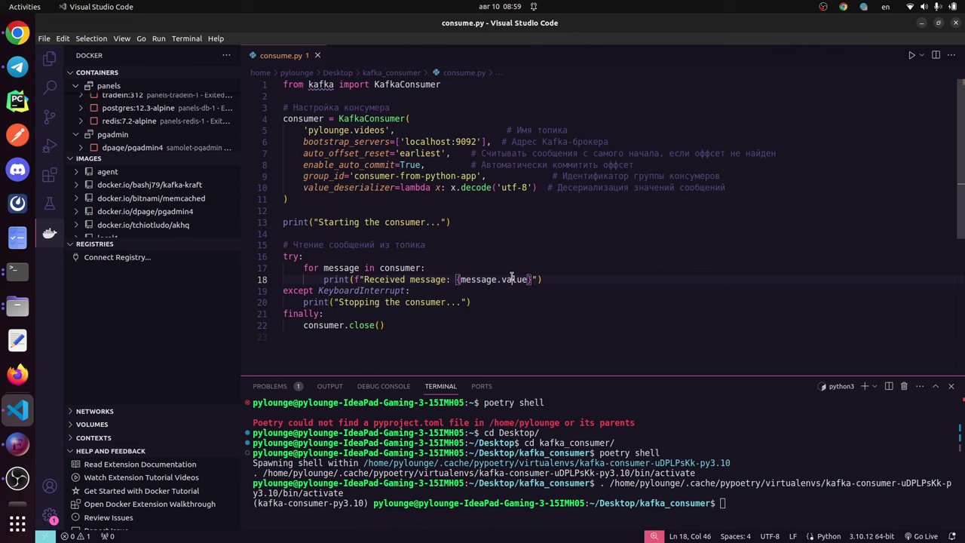
Step: Review the KeyboardInterrupt handling and the finally block that closes the consumer
click(394, 326)
drag(288, 292, 387, 326)
click(474, 304)
drag(474, 304, 291, 292)
drag(385, 326, 329, 325)
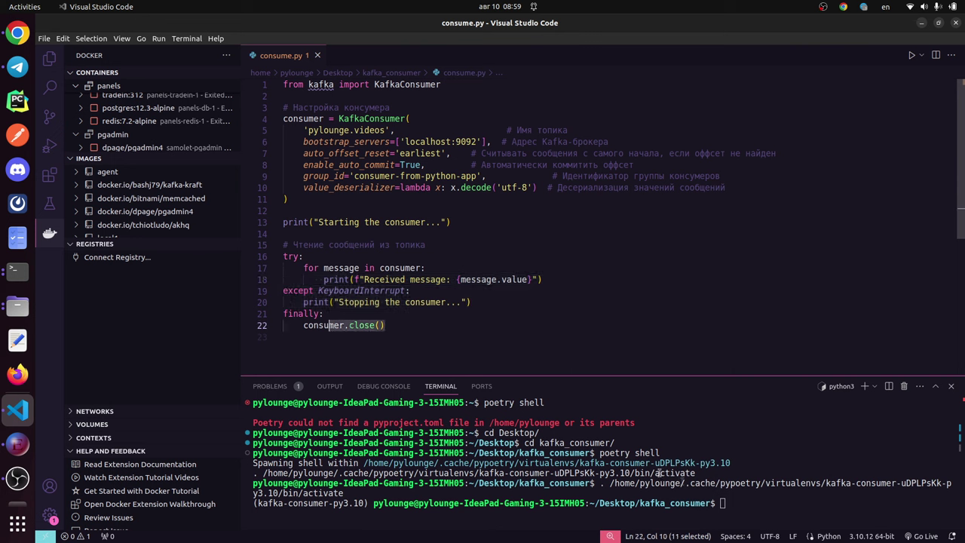
Step: Run python consume.py in the terminal and enlarge the terminal area to show its output
click(752, 511)
text(python consume.py)
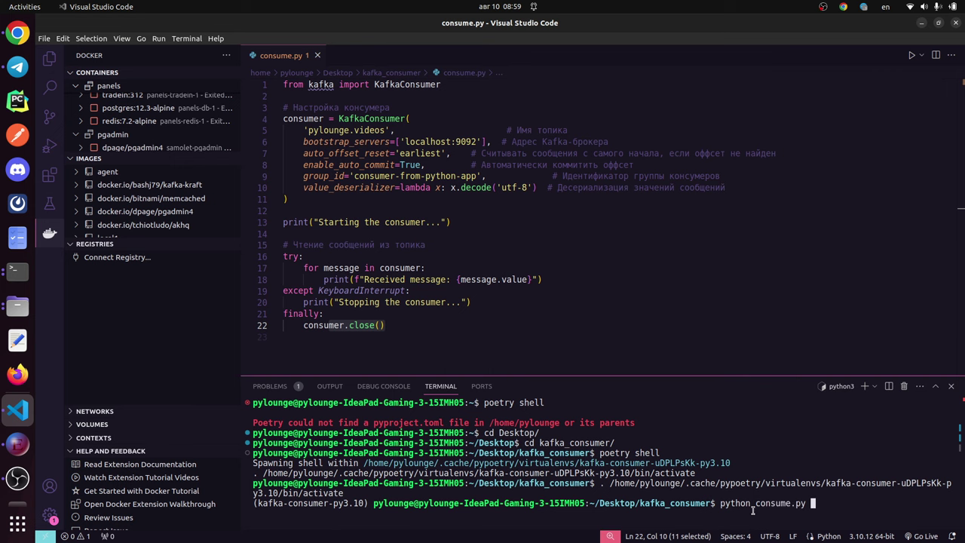
key(Return)
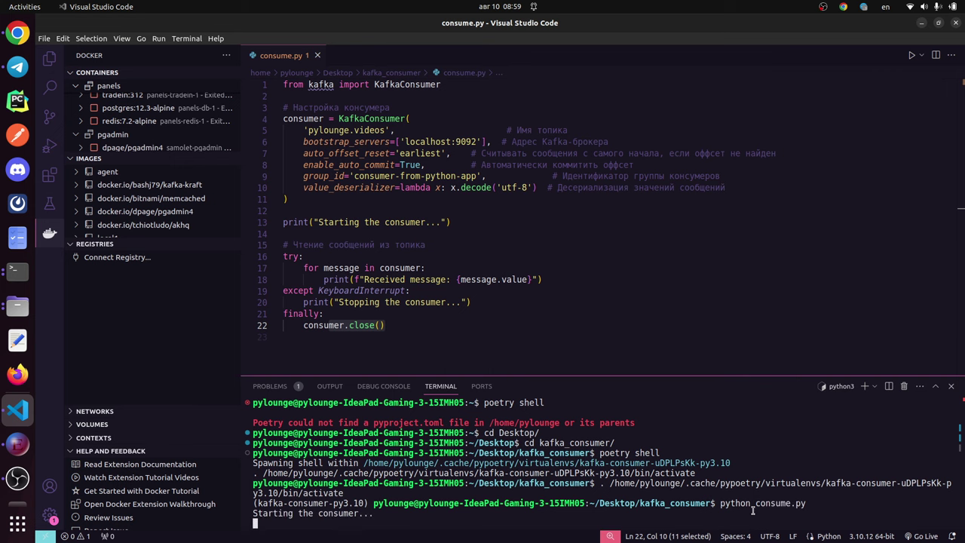
scroll(566, 339, down, 2)
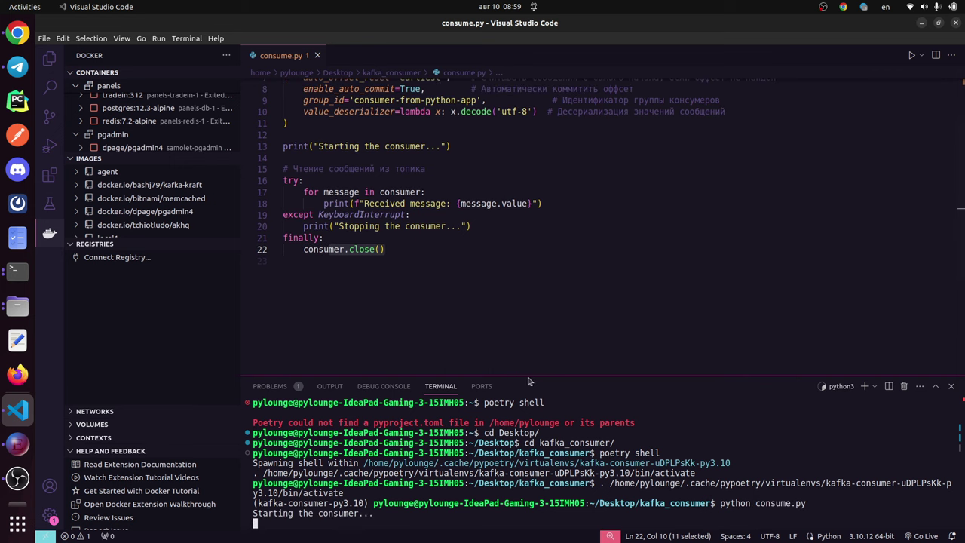
drag(529, 382, 528, 198)
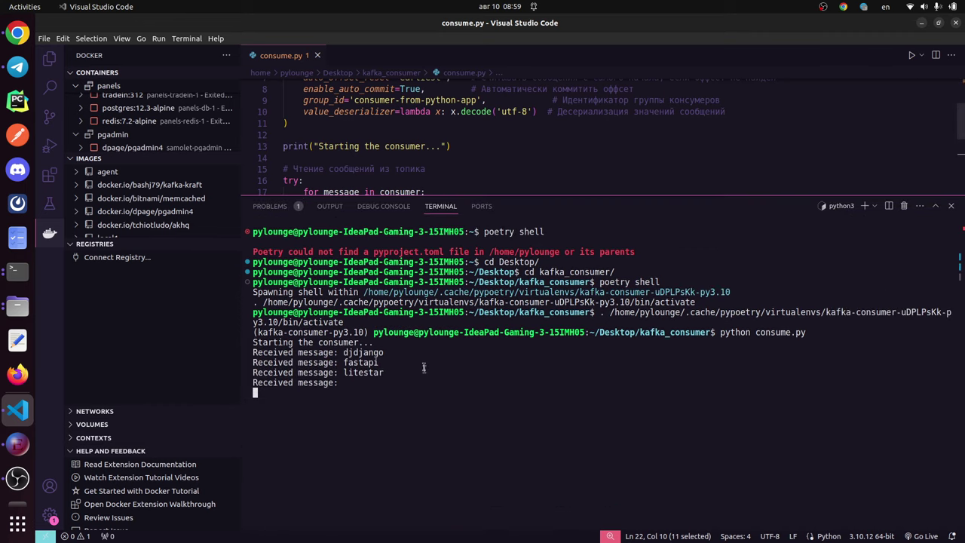
Step: Go through the consumer's startup line and received messages in the output, and shrink the terminal area partway
drag(255, 341, 349, 365)
click(350, 367)
drag(255, 352, 385, 353)
double_click(362, 363)
drag(398, 374, 272, 393)
drag(526, 198, 528, 258)
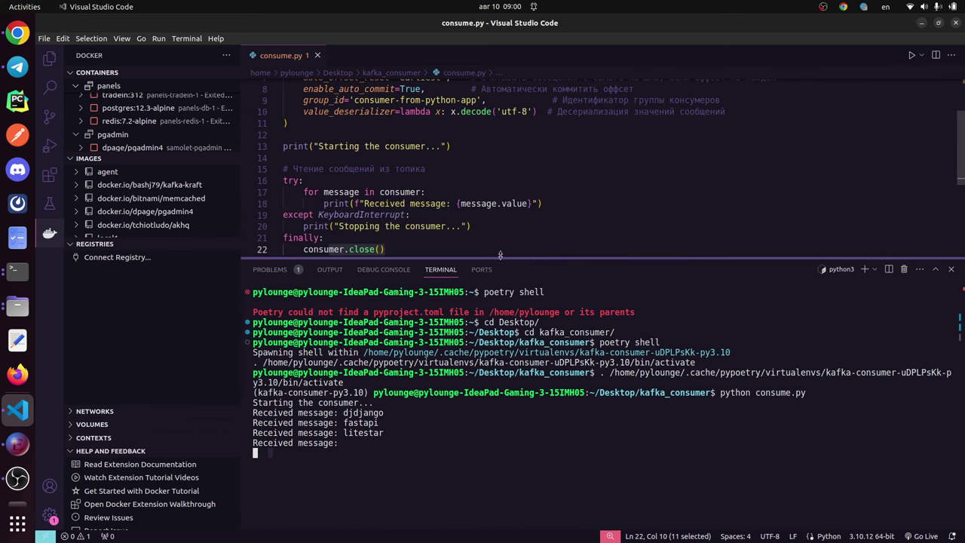
Step: Switch to Offset Explorer, refresh the pylounge cluster's consumers and open the properties of consumer-from-python-app
click(18, 444)
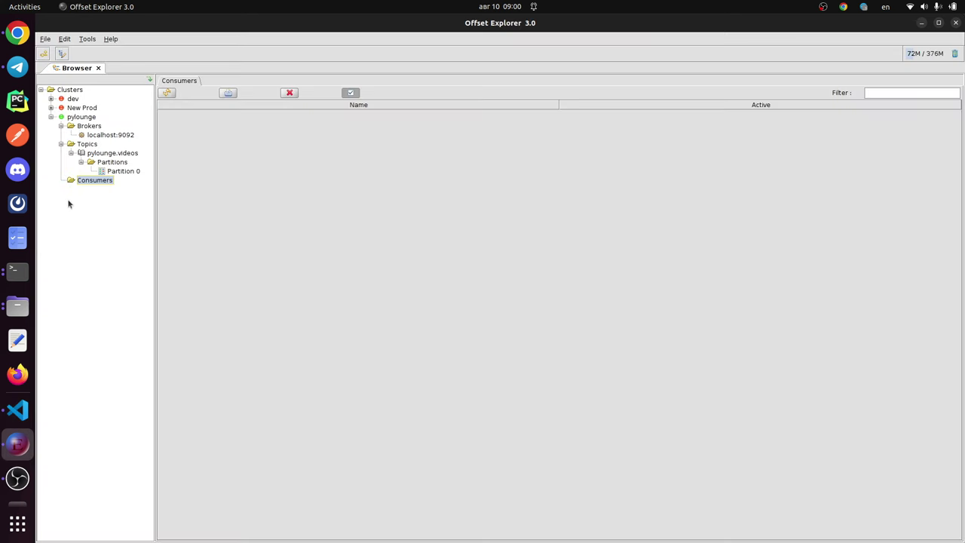
click(105, 171)
right_click(85, 182)
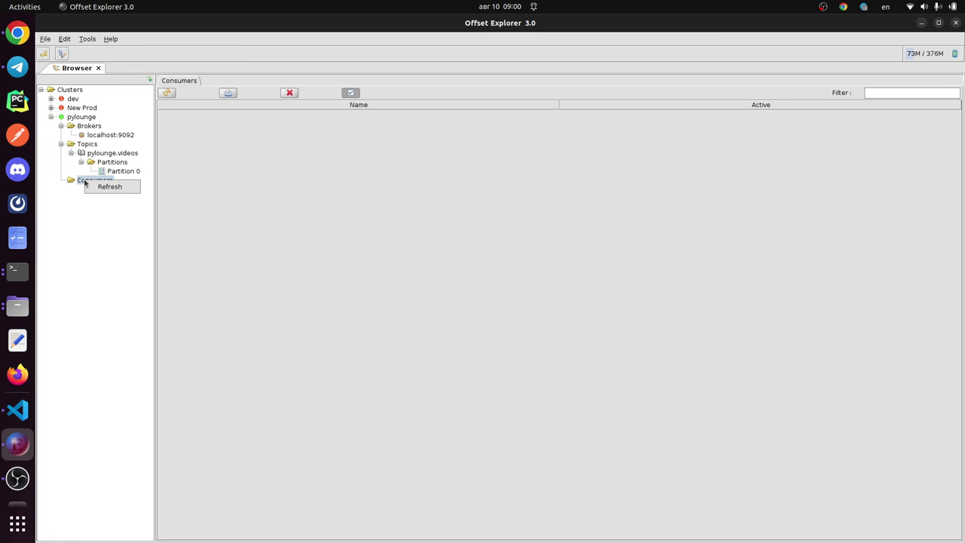
click(109, 186)
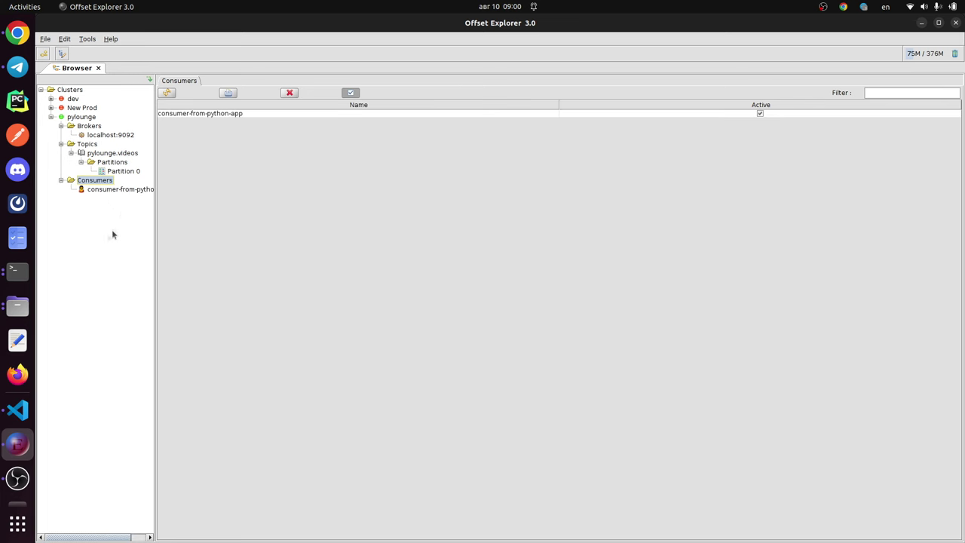
drag(154, 224, 186, 237)
click(117, 193)
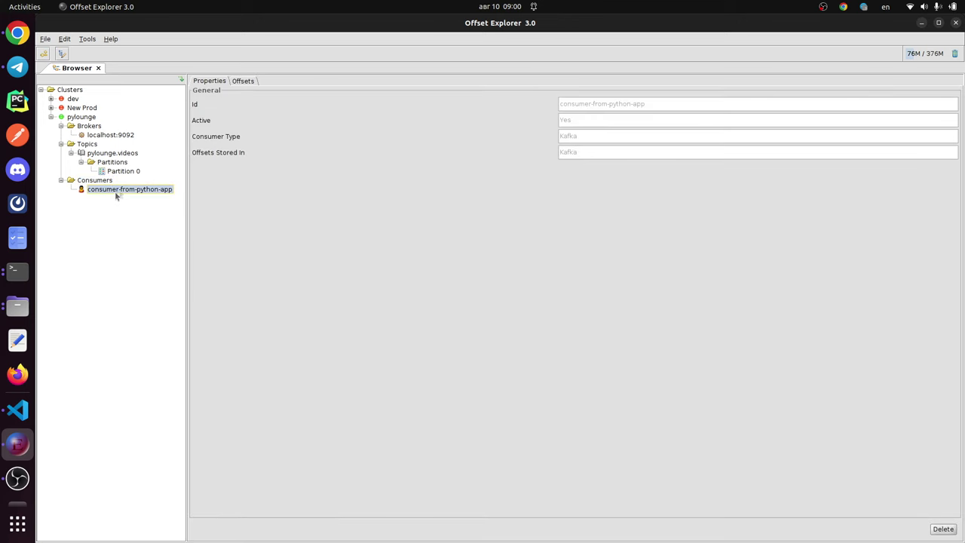
Step: Return to VS Code and review the group_id setting in the KafkaConsumer configuration of consume.py
click(18, 409)
scroll(381, 208, down, 1)
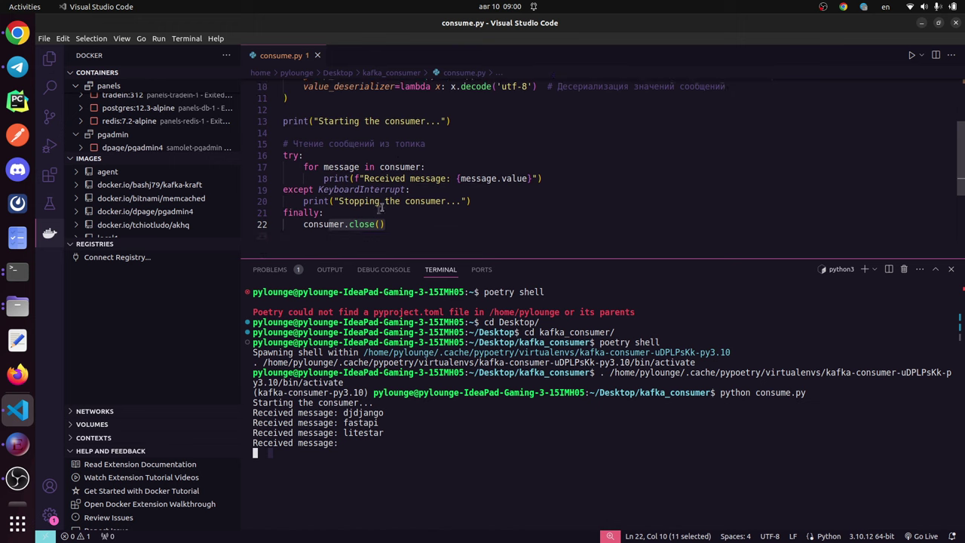
scroll(381, 208, up, 3)
drag(299, 176, 582, 175)
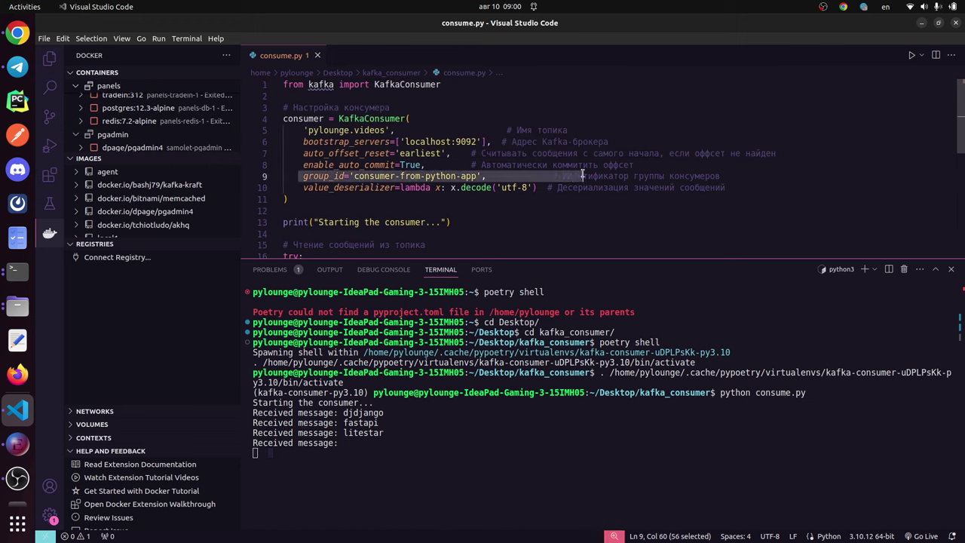
Step: Stop the running Python consumer in the terminal and highlight its shutdown output
click(731, 187)
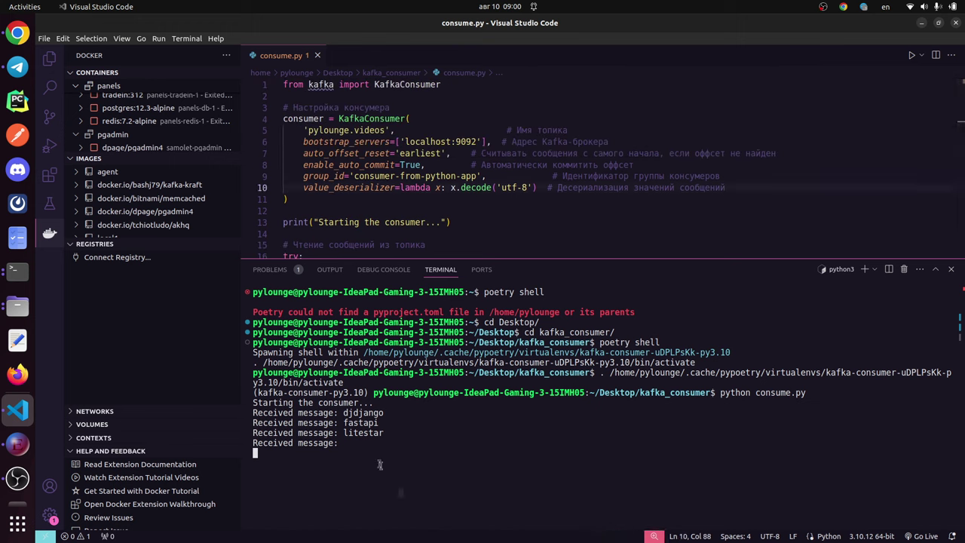
key(ctrl+c)
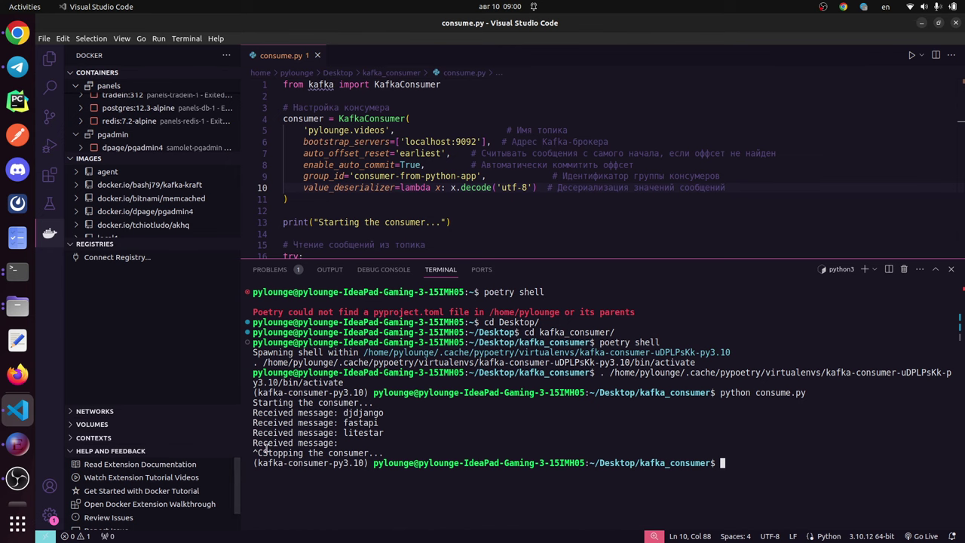
drag(254, 453, 452, 453)
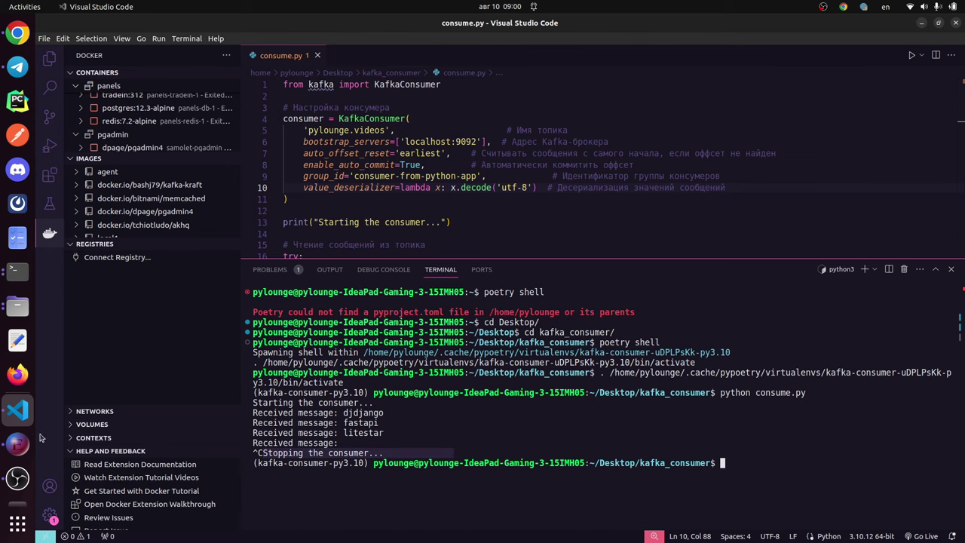
Step: Switch to Offset Explorer and examine the consumer-from-python-app group's offsets and lag for the pylounge.videos topic
click(17, 443)
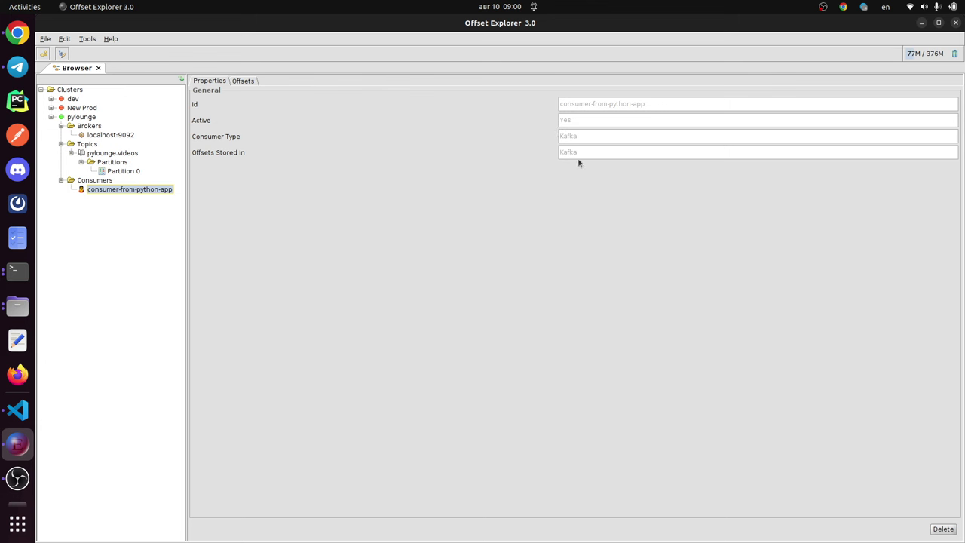
click(242, 81)
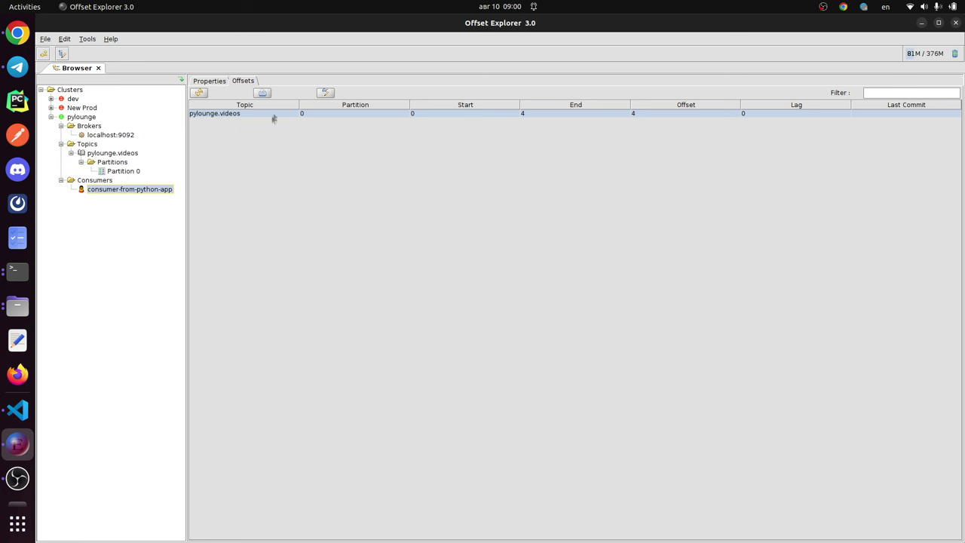
click(247, 104)
click(366, 116)
click(760, 114)
Step: Refresh the group's offsets, look at the options for editing the pylounge.videos offset, and leave them without updating
click(201, 94)
click(325, 93)
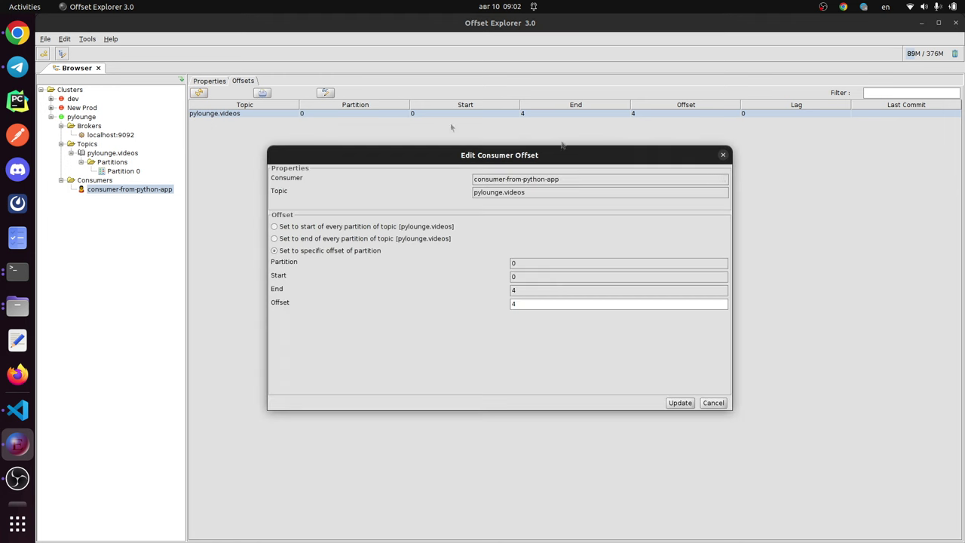
click(717, 155)
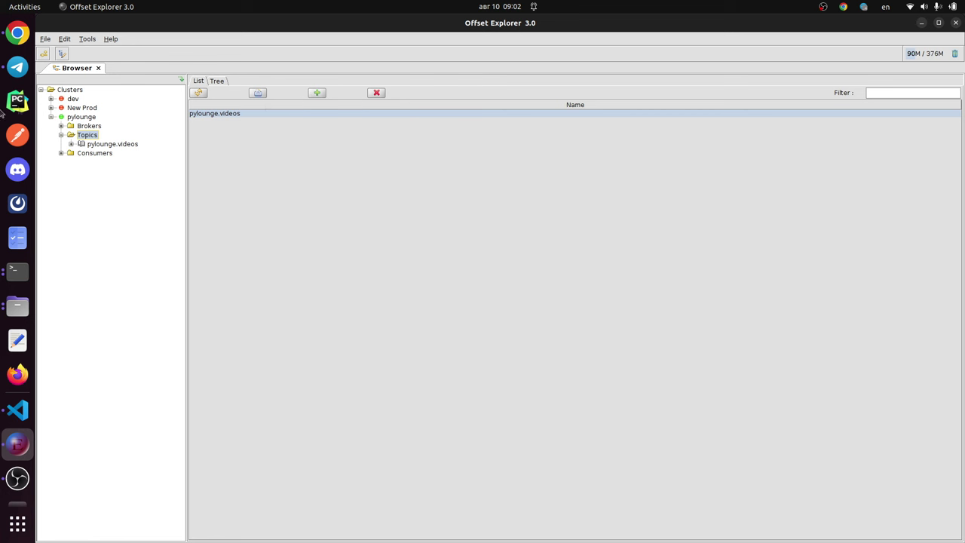
Step: Start creating a new topic in the pylounge cluster and name it flats
right_click(88, 137)
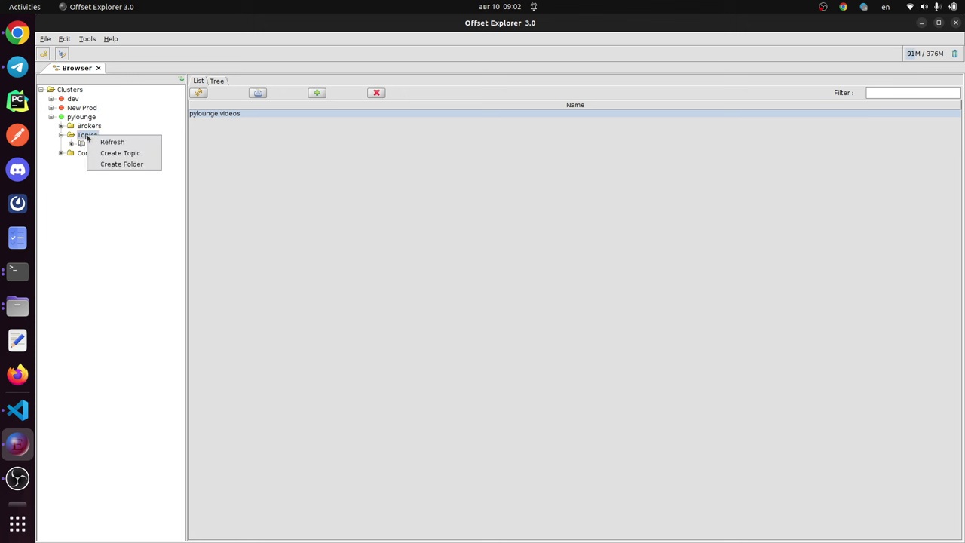
click(130, 153)
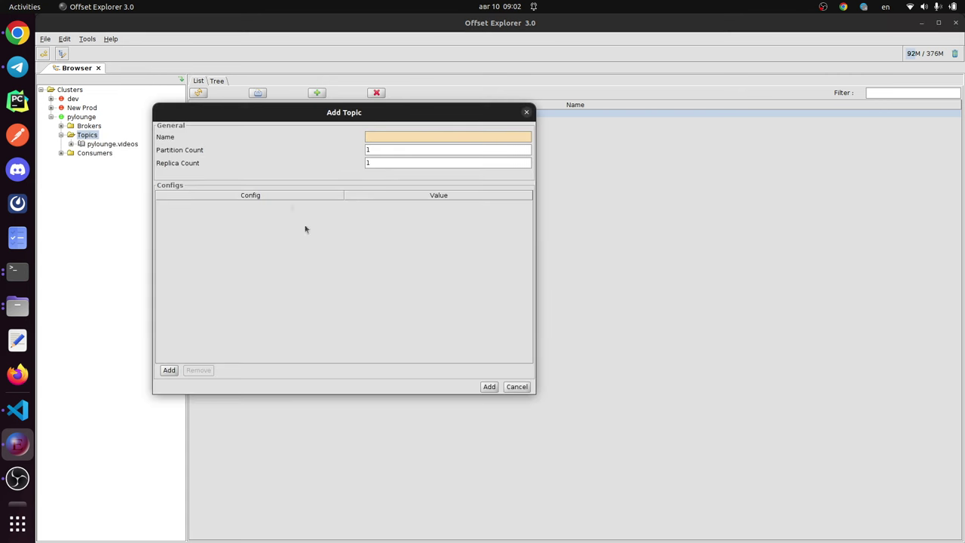
drag(308, 118, 426, 135)
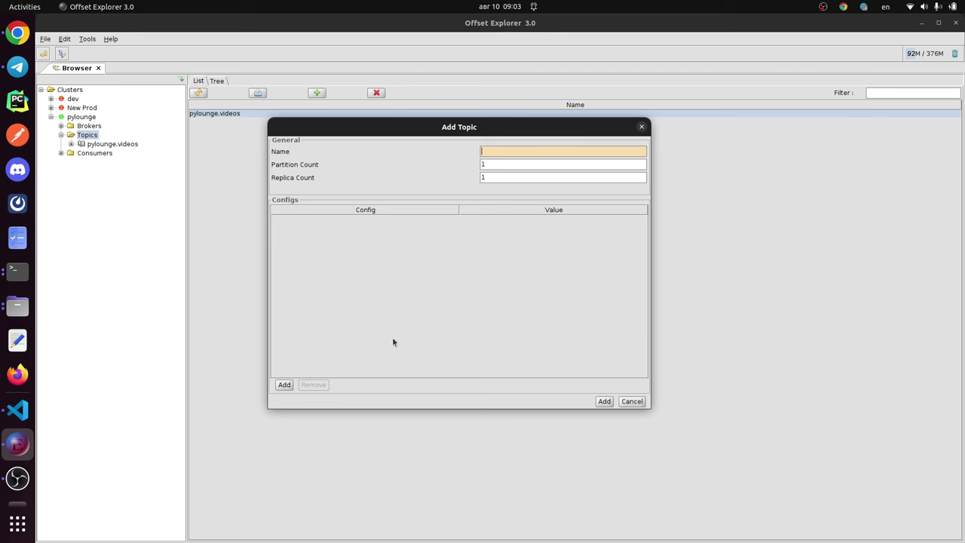
text(f)
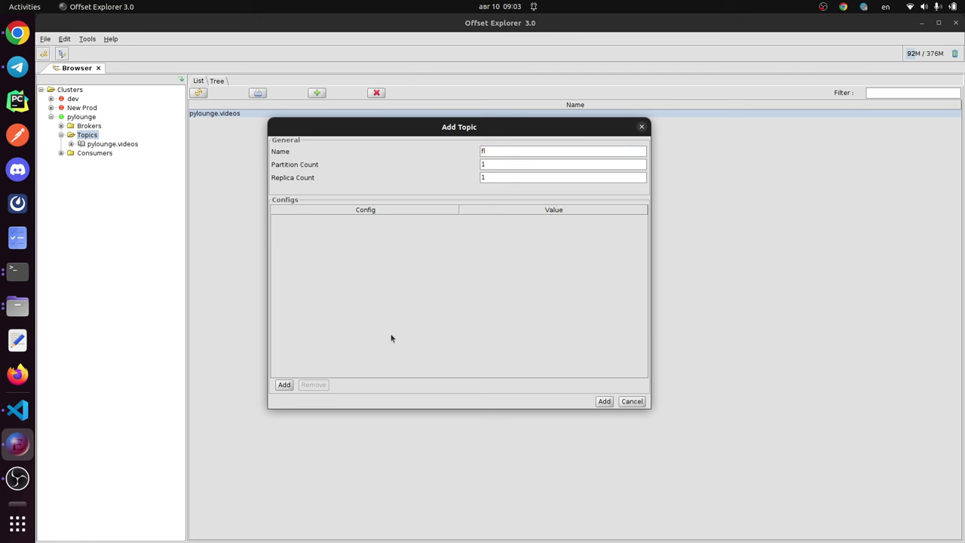
text(lats)
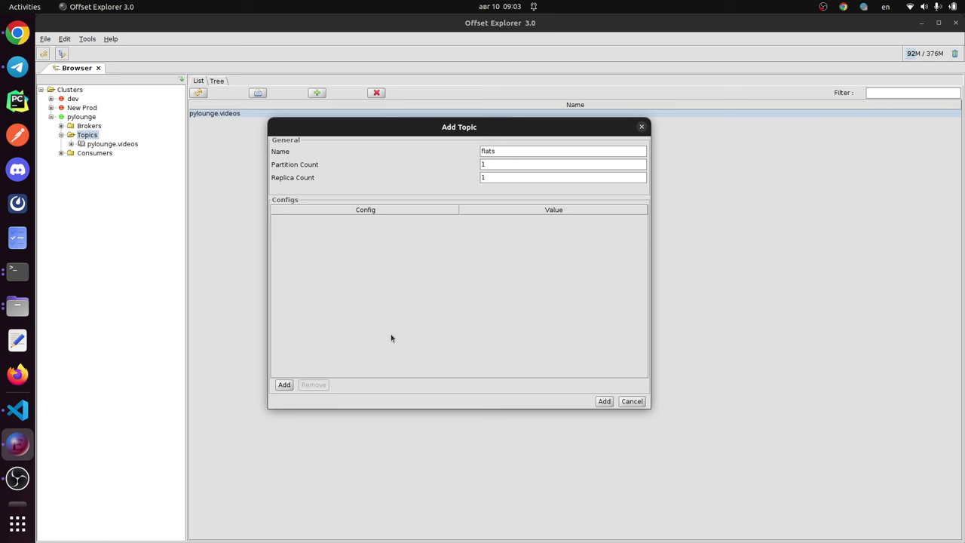
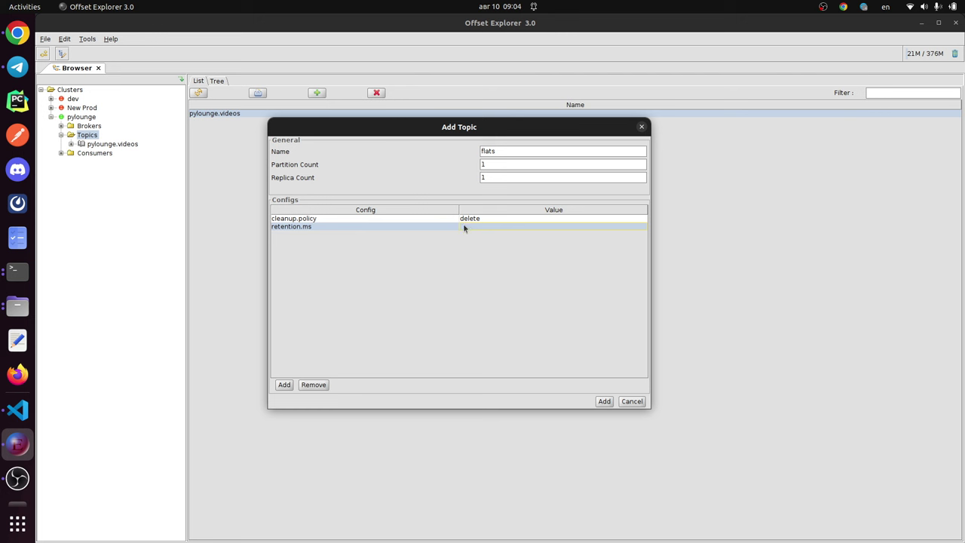
Step: Set the topic's retention.ms config to 3600000 alongside the delete cleanup policy and create the topic
text(3600000)
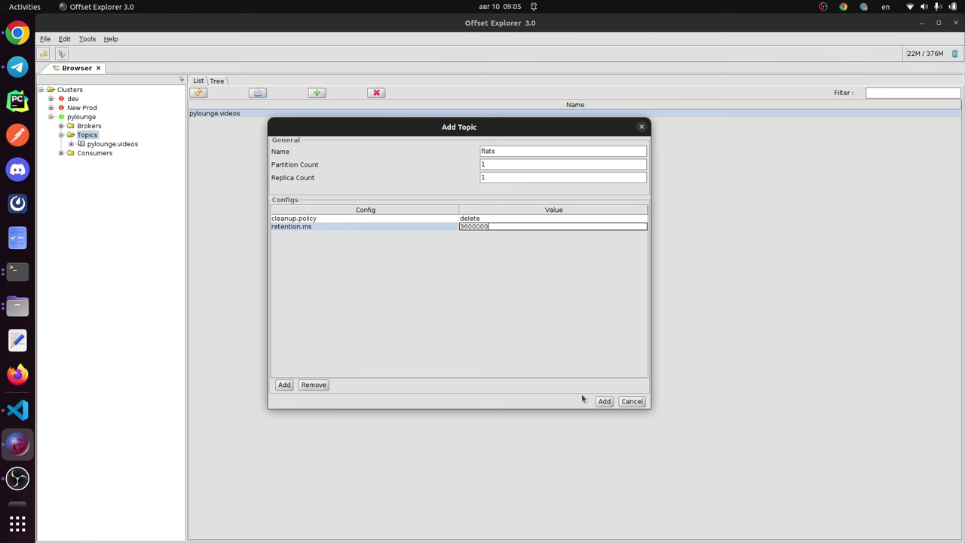
click(606, 402)
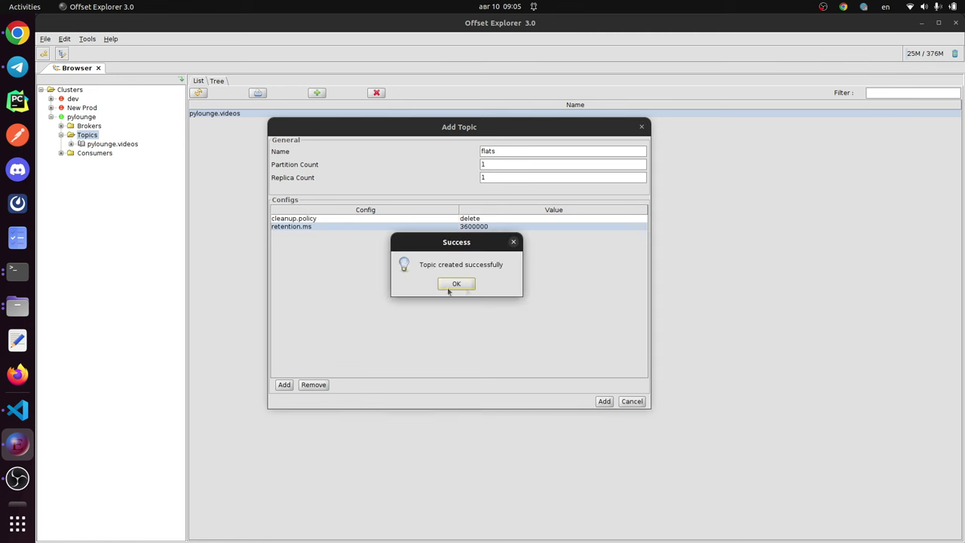
click(456, 282)
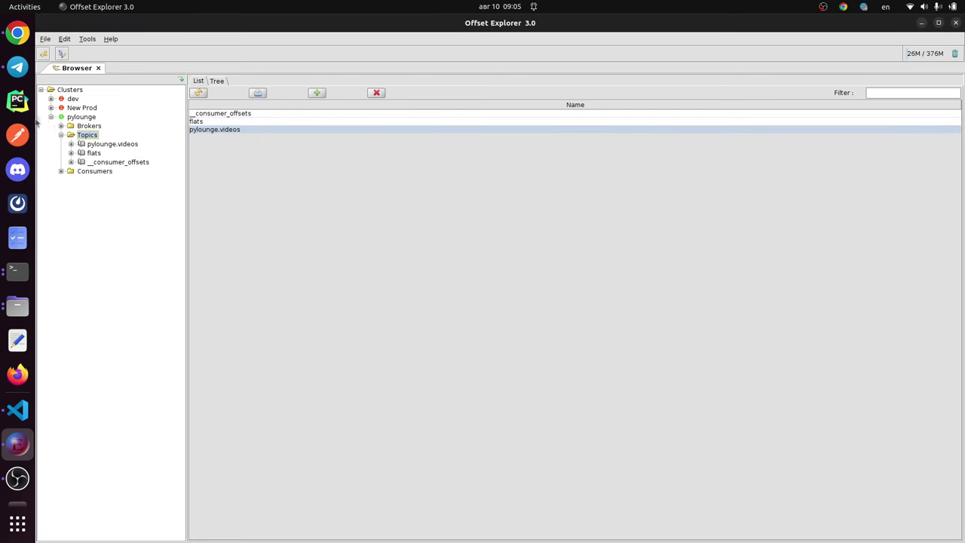
Step: Expand the flats topic down to its partitions and check its data view and key and value content types
click(71, 153)
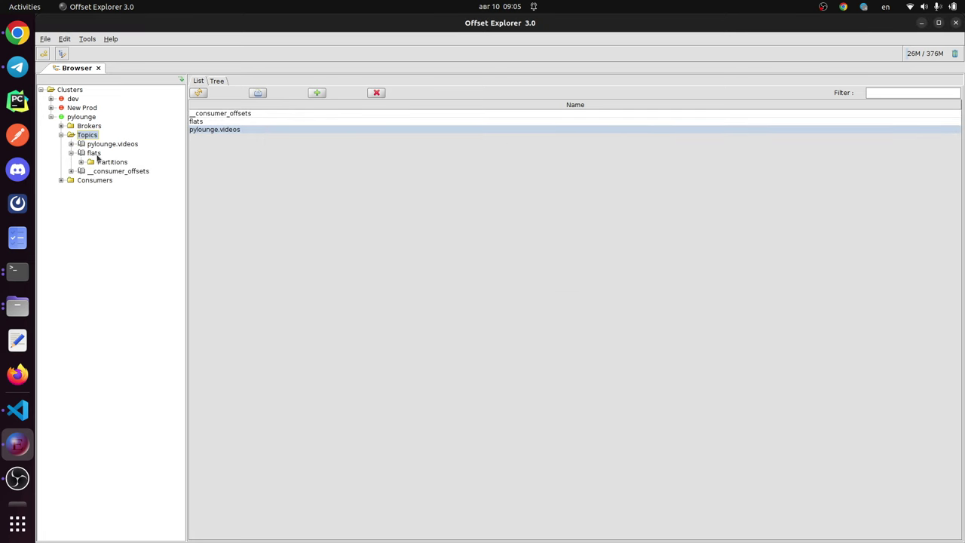
click(94, 153)
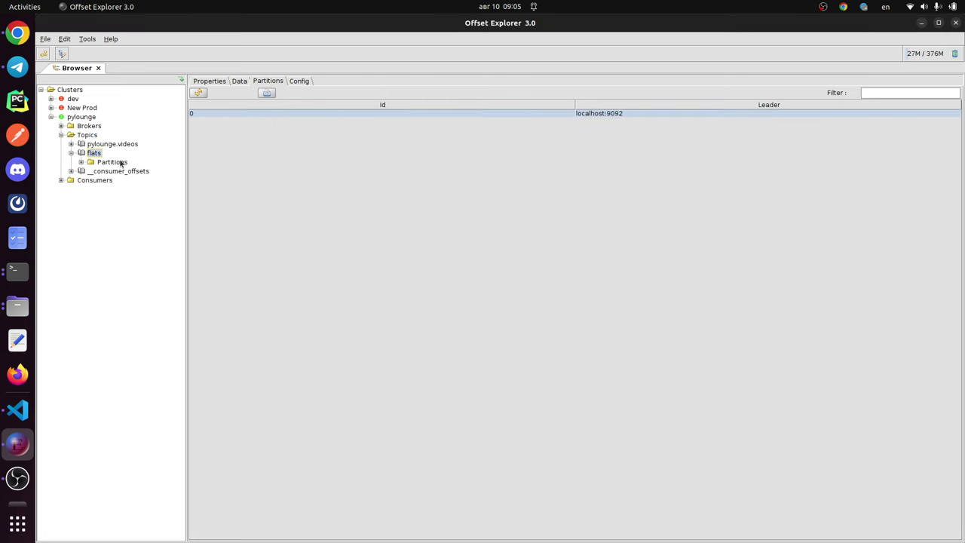
click(80, 162)
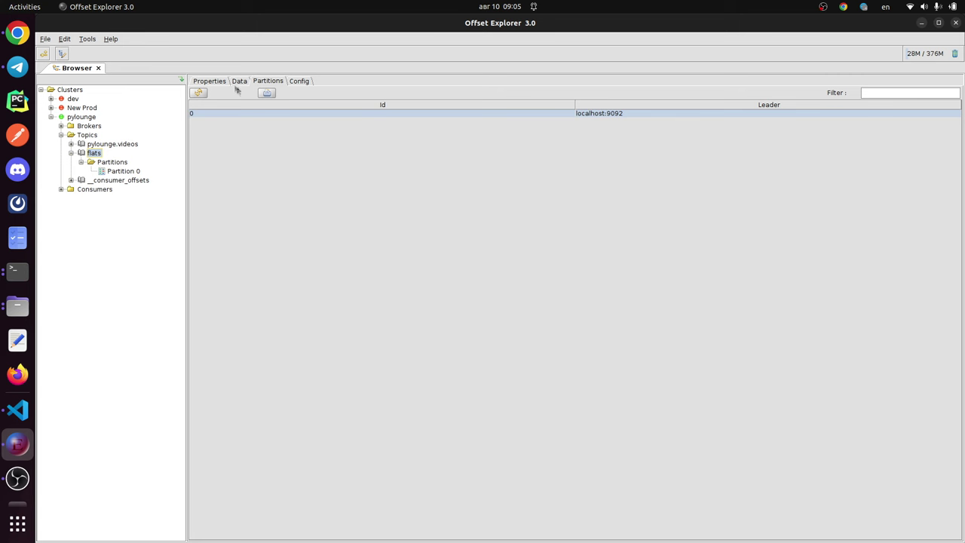
click(237, 83)
click(209, 81)
click(720, 135)
click(520, 147)
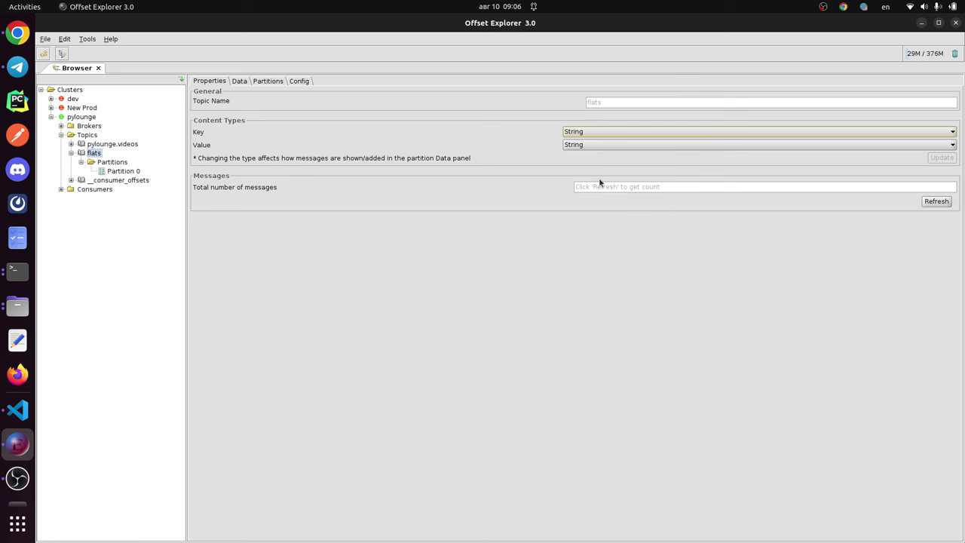
Step: Open Partition 0 of the flats topic and start adding a single message
click(117, 173)
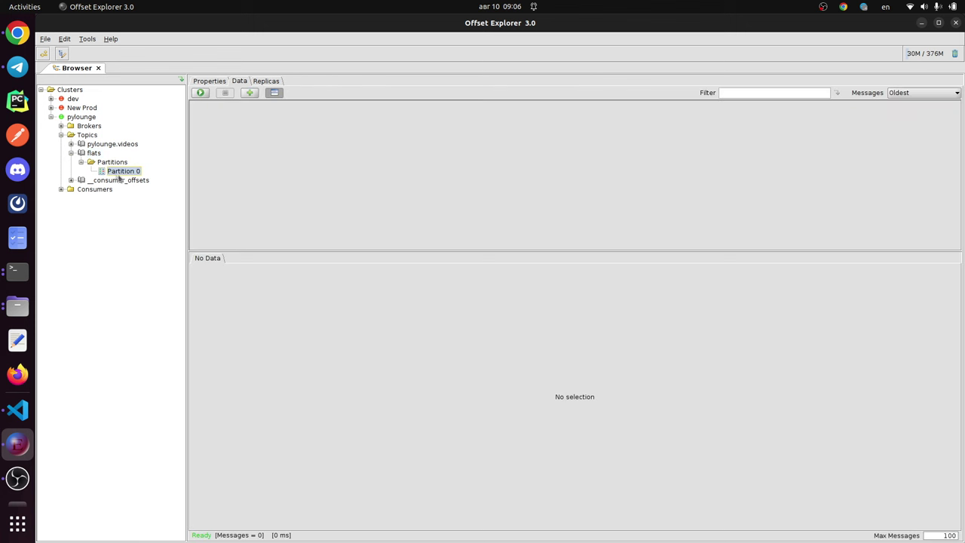
click(250, 94)
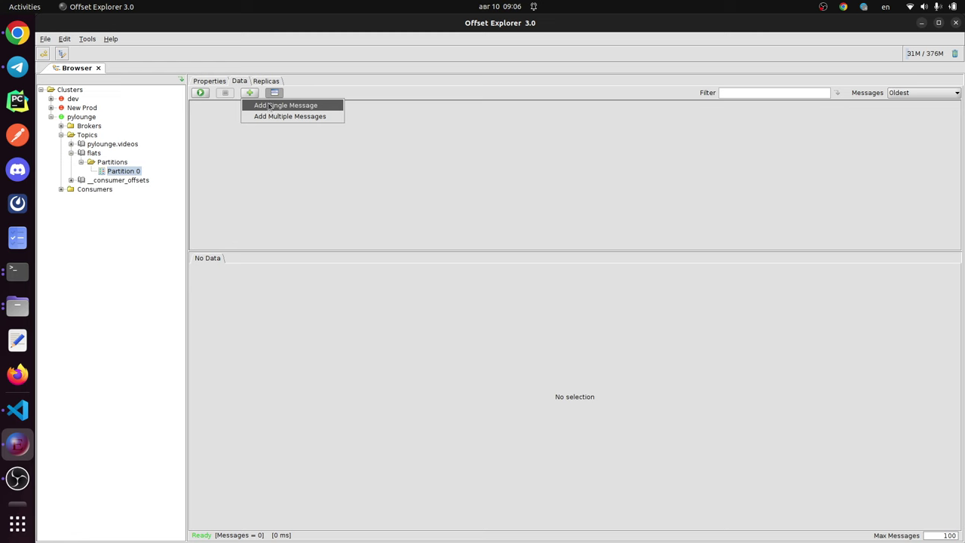
click(271, 105)
drag(455, 106, 456, 103)
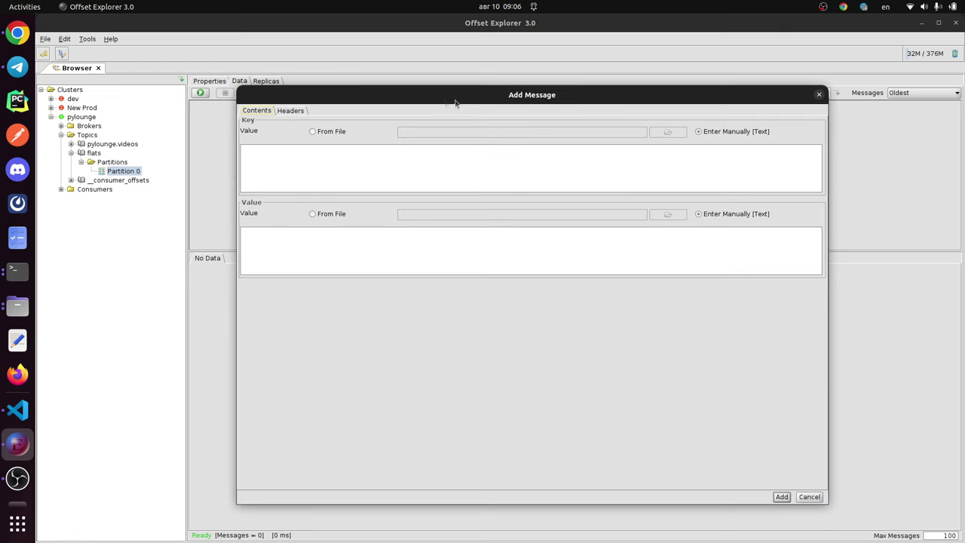
Step: Try the From File source for key and value, look at the message headers, and return both to manual text entry
click(344, 136)
click(317, 214)
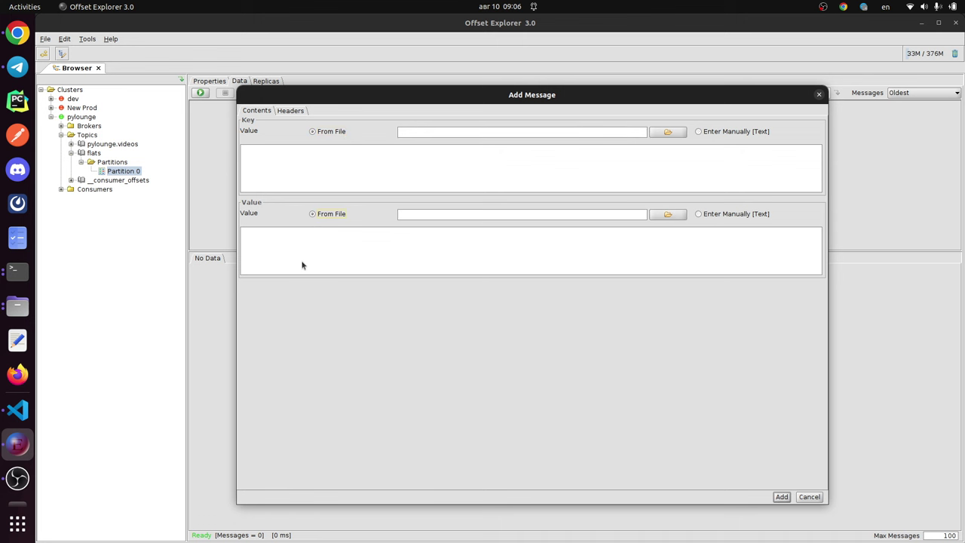
click(303, 112)
click(246, 111)
click(704, 133)
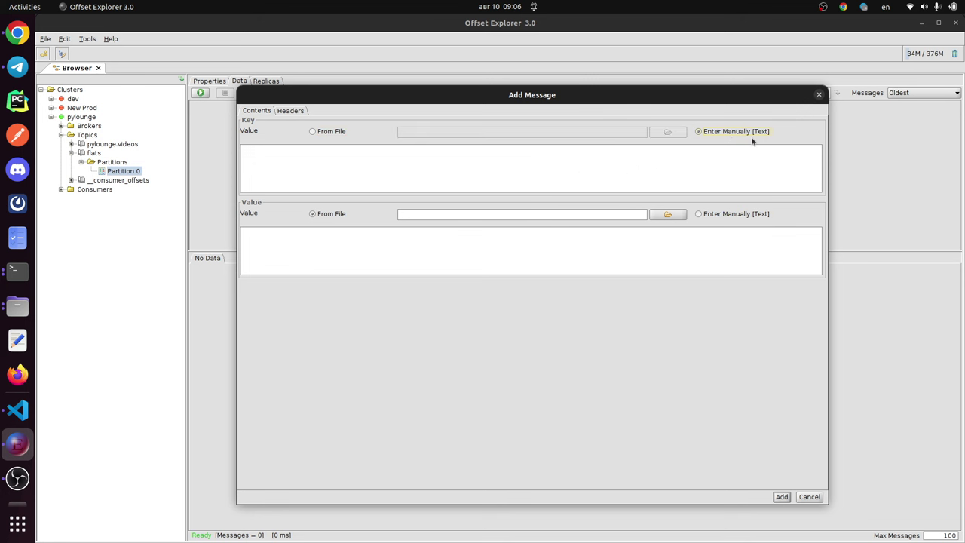
click(716, 214)
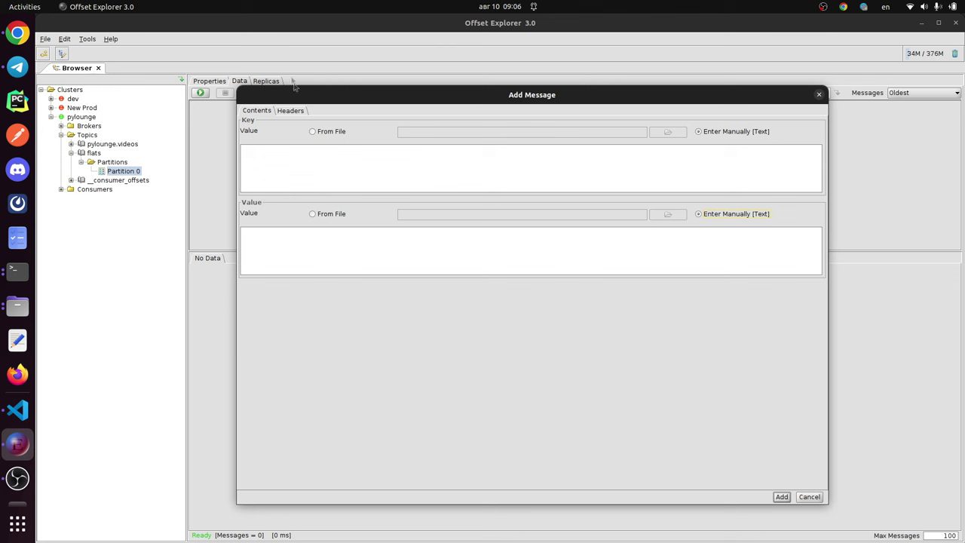
Step: Paste the flat's JSON with price 75000, rooms 2, area 65 and floor 5 as the message value and review it
click(302, 240)
key(ctrl+v)
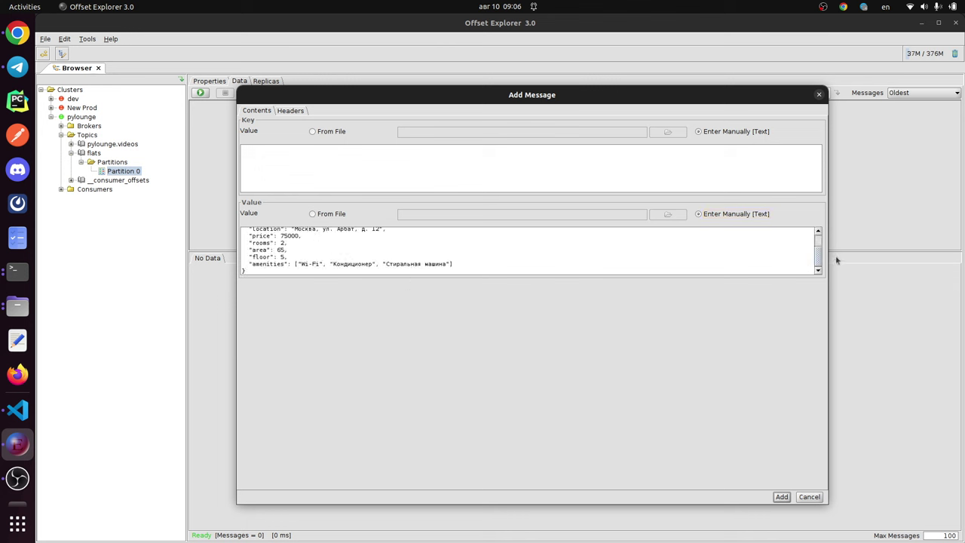
drag(821, 263, 821, 249)
scroll(821, 249, down, 5)
scroll(821, 249, up, 5)
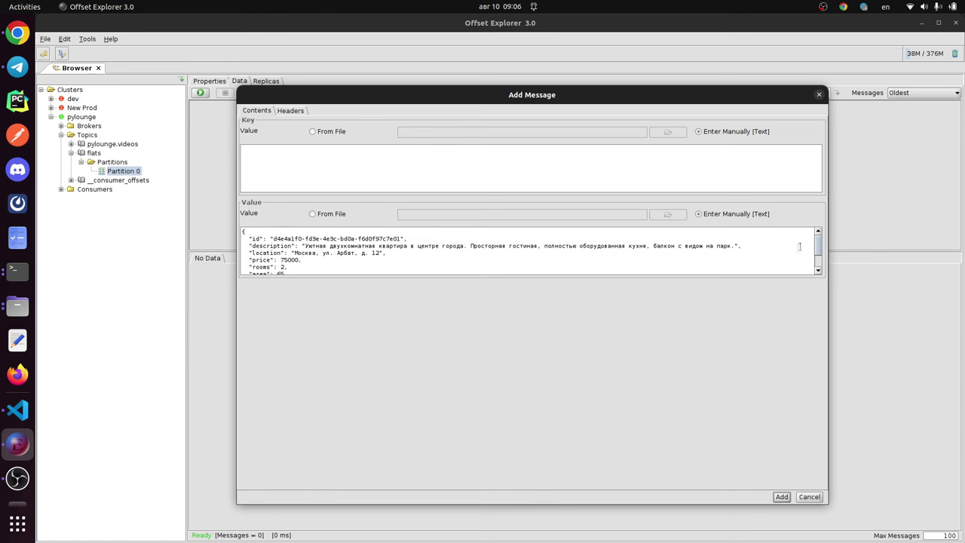
scroll(781, 255, down, 3)
scroll(781, 255, up, 3)
Step: Use the id from the flat's JSON as the message key, add the message to the partition and agree to add another
drag(273, 238, 401, 237)
key(ctrl+c)
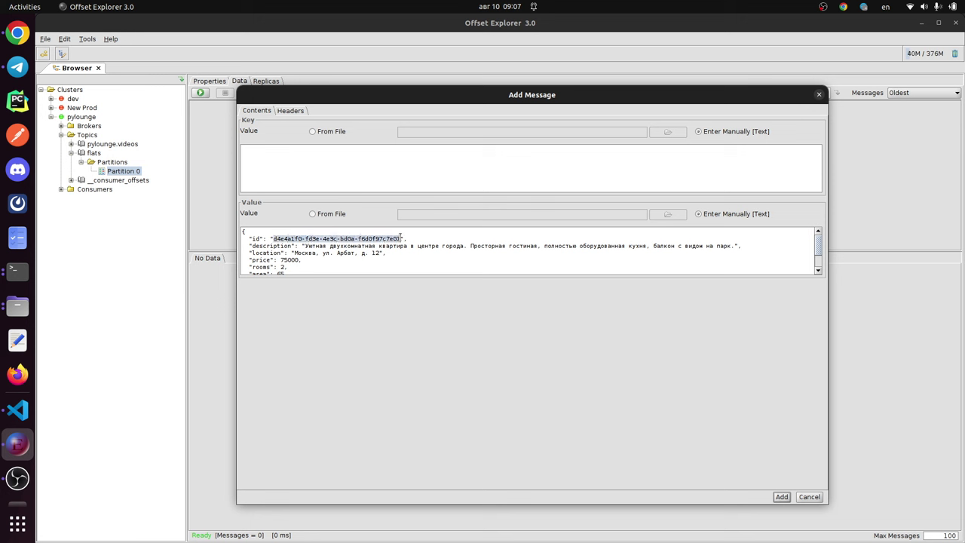
click(294, 176)
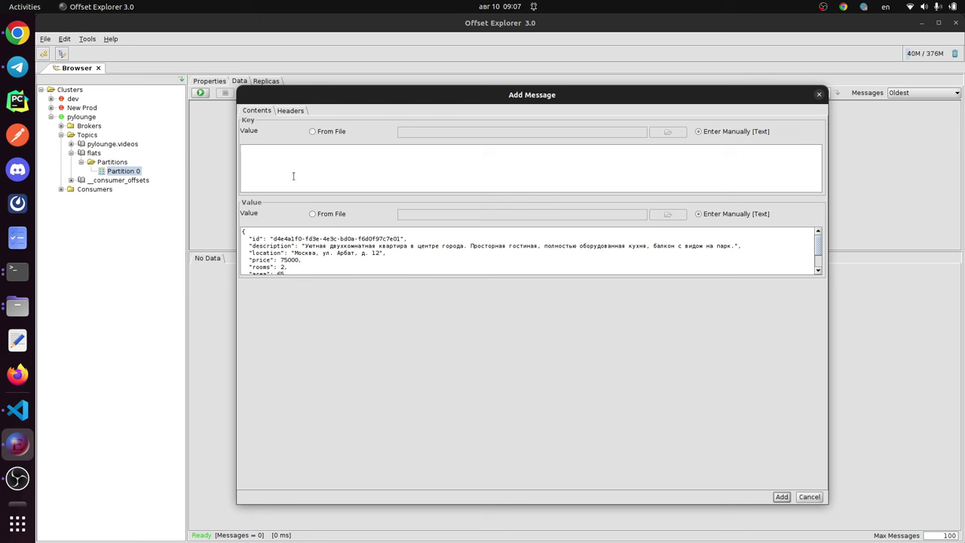
key(ctrl+v)
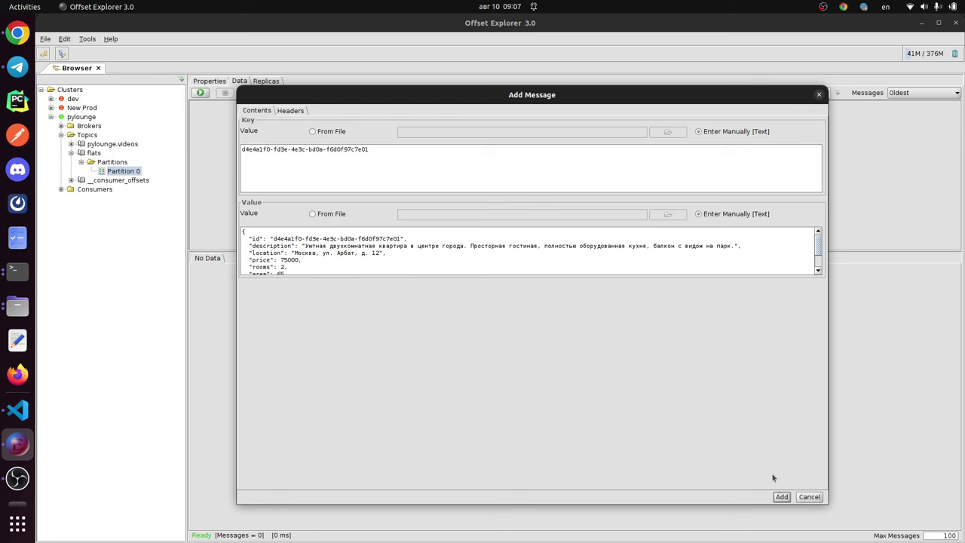
click(781, 497)
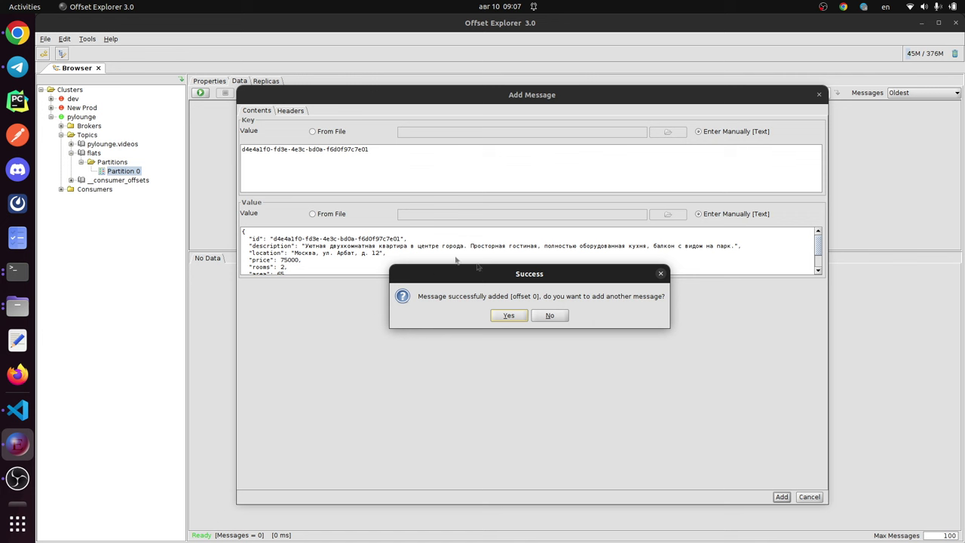
click(508, 316)
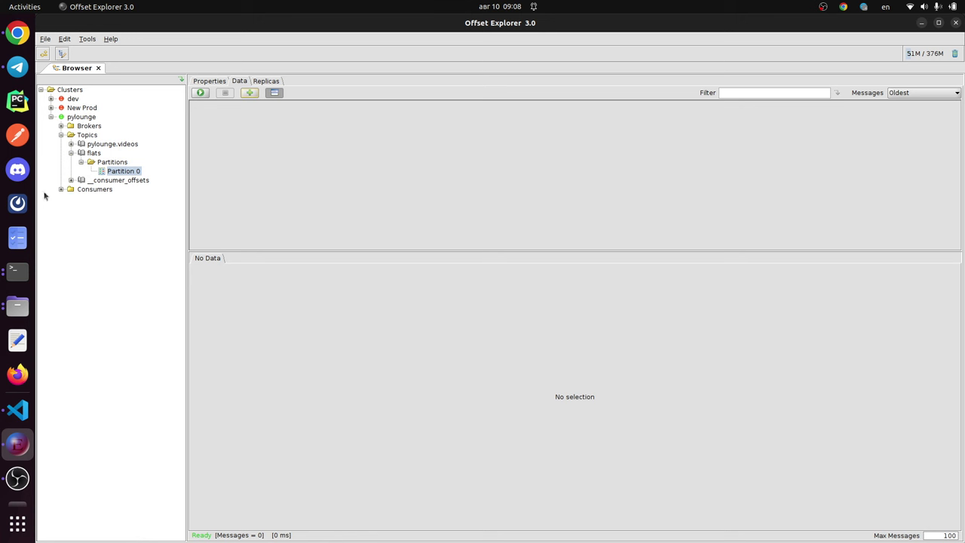
Step: Refresh the flats topic's message count and load its newest messages with a maximum of 50 per partition
click(94, 153)
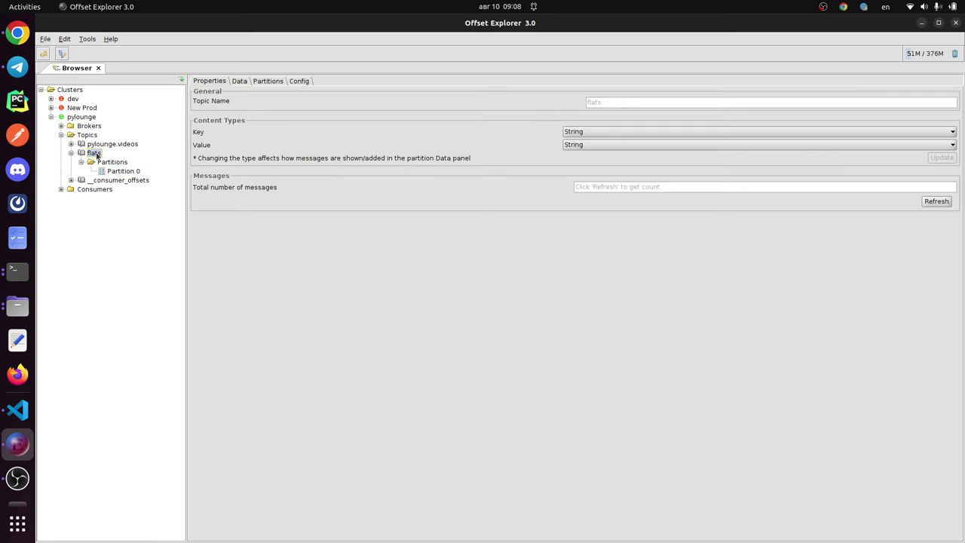
click(926, 201)
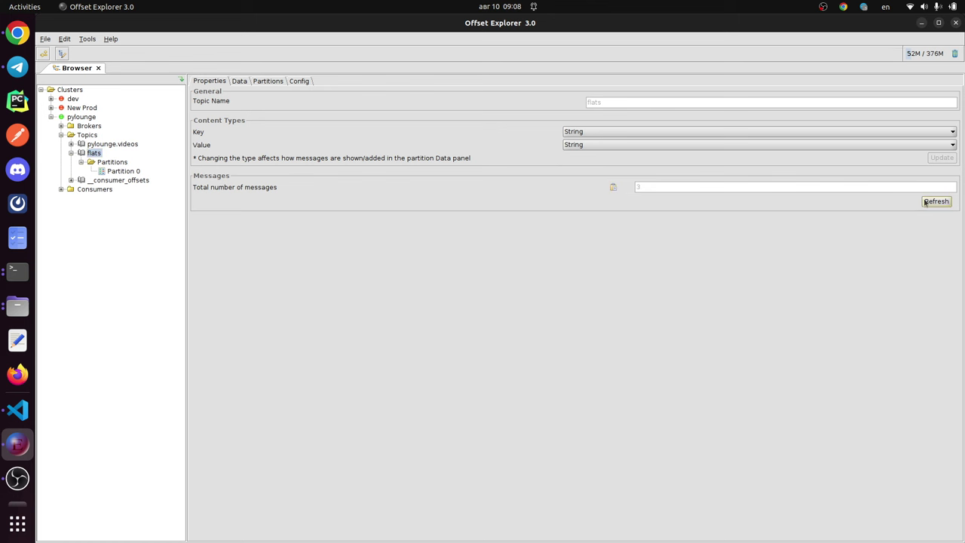
click(230, 81)
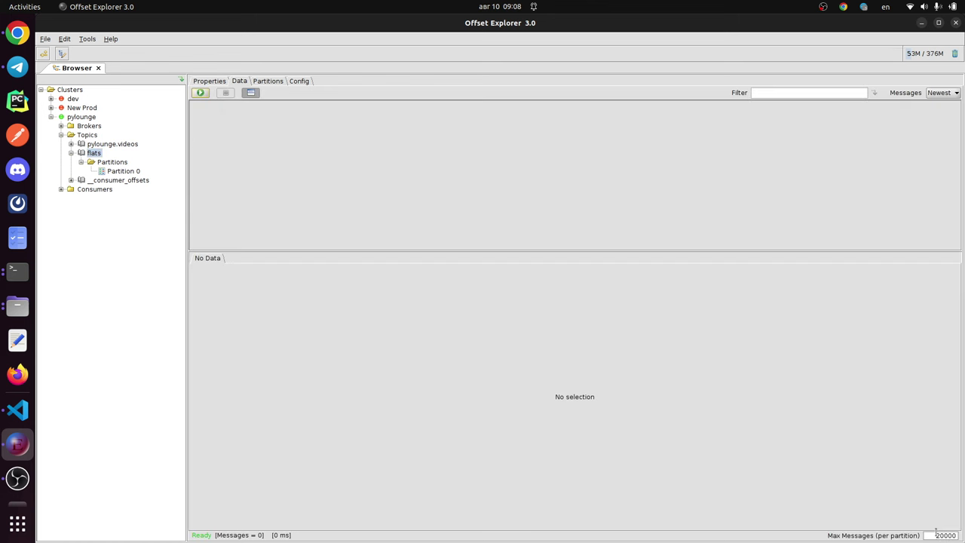
drag(936, 535, 964, 532)
text(50)
click(937, 95)
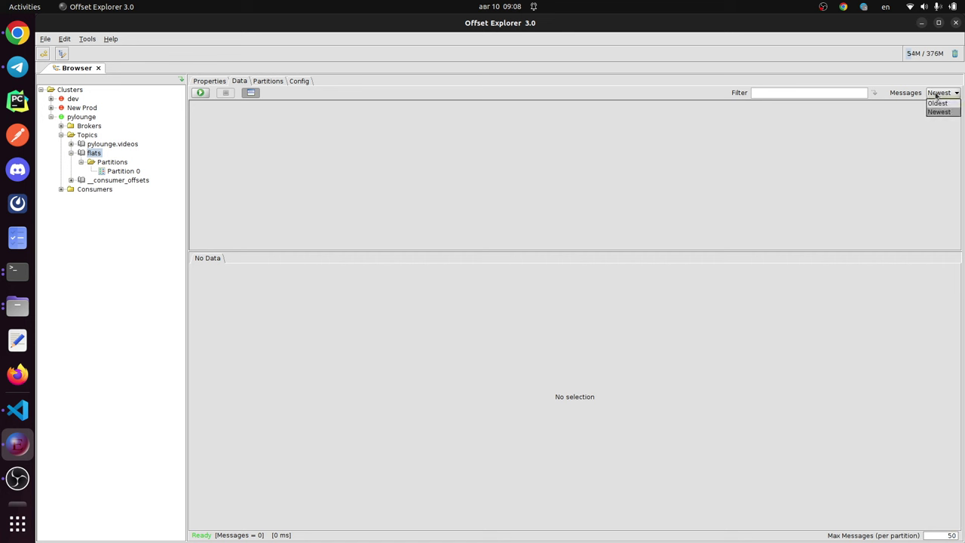
click(939, 103)
click(200, 92)
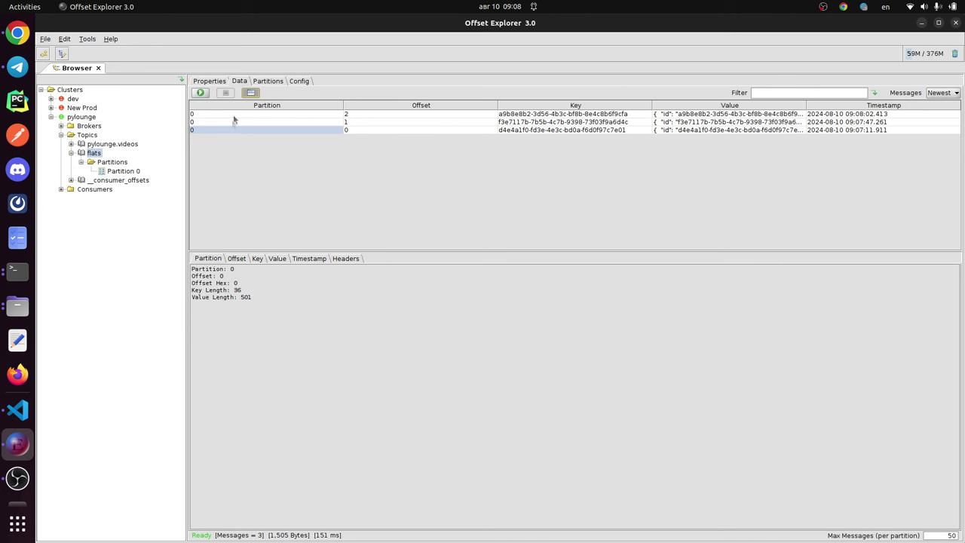
Step: Sort the flats messages by value in descending order and examine the value of the message at offset 1
key(Up)
key(Up)
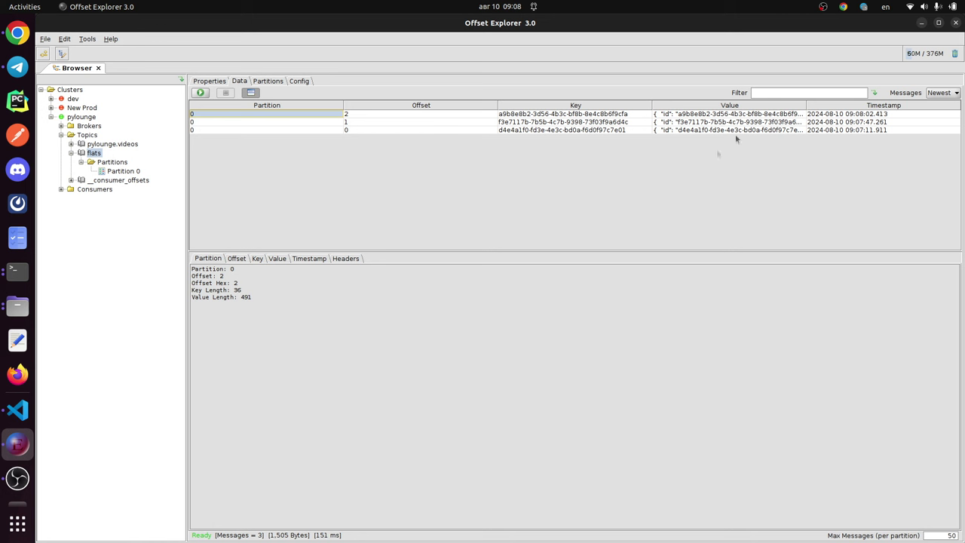
click(702, 109)
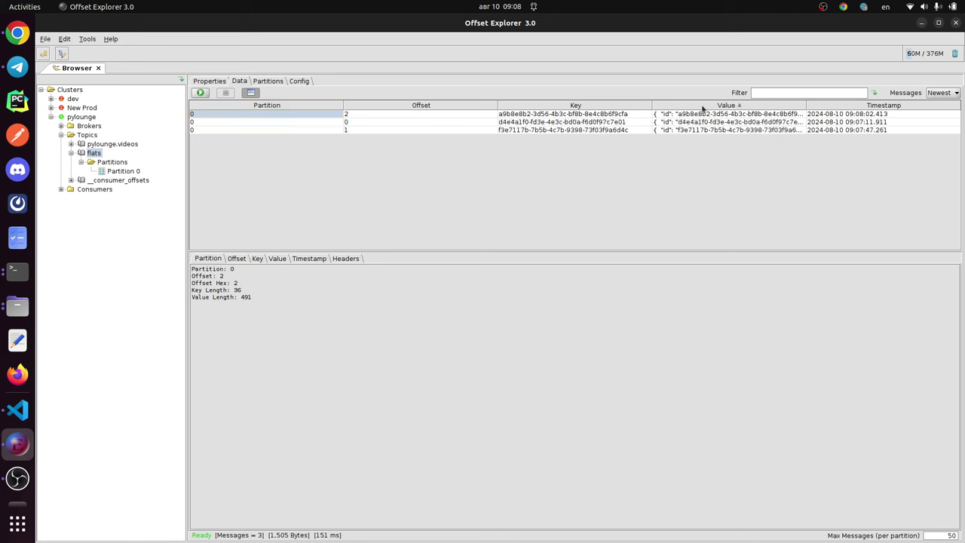
click(722, 106)
click(692, 116)
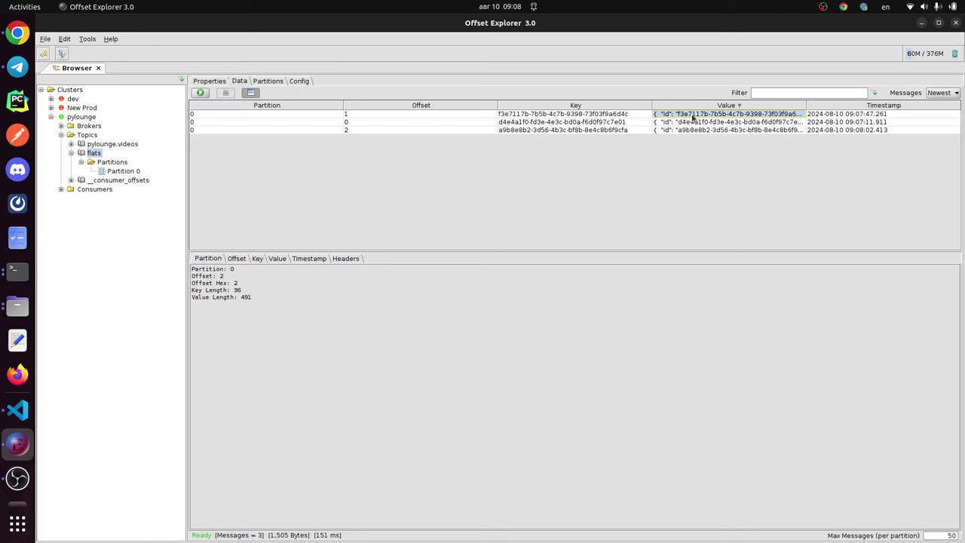
drag(208, 369, 193, 289)
click(223, 416)
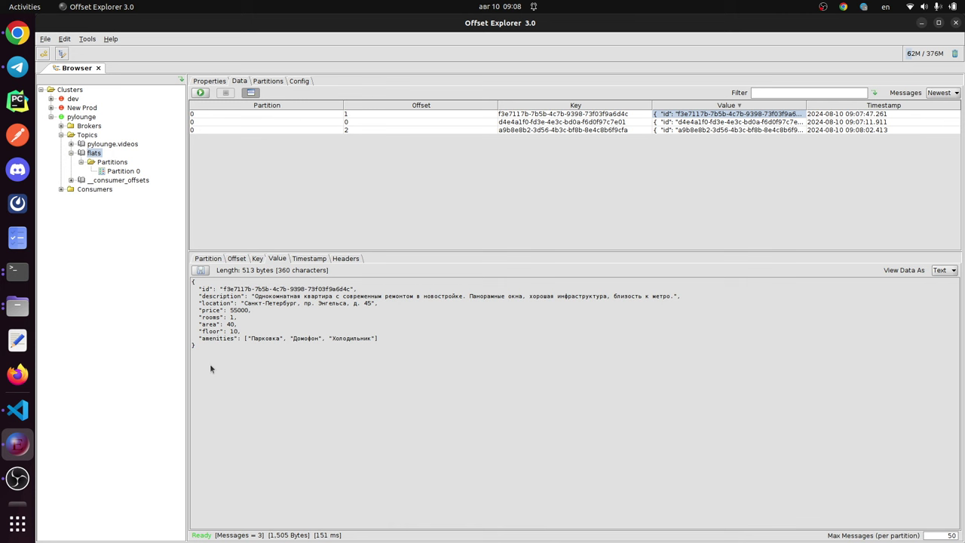
Step: Display the message value as JSON, compare it with the Hex view and return to JSON
click(955, 270)
click(947, 301)
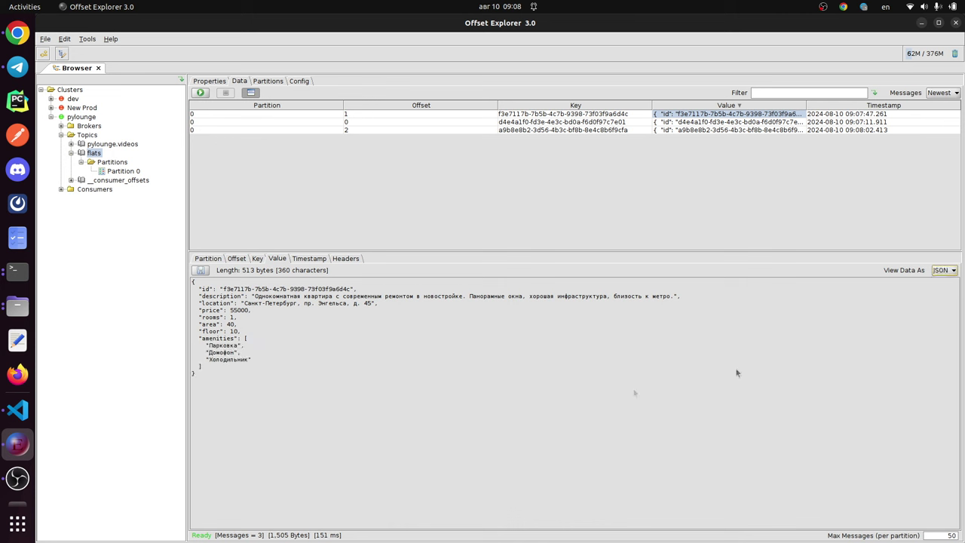
key(ctrl+a)
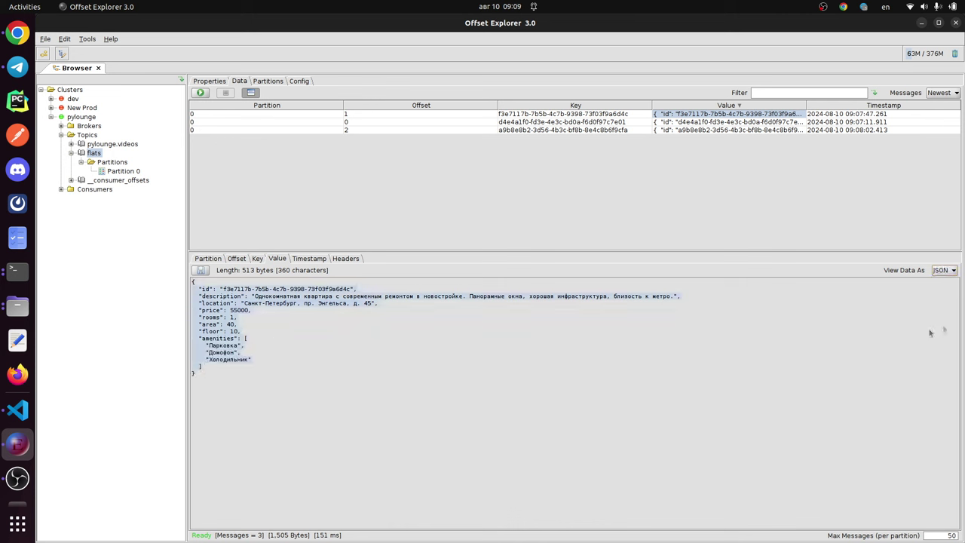
click(946, 273)
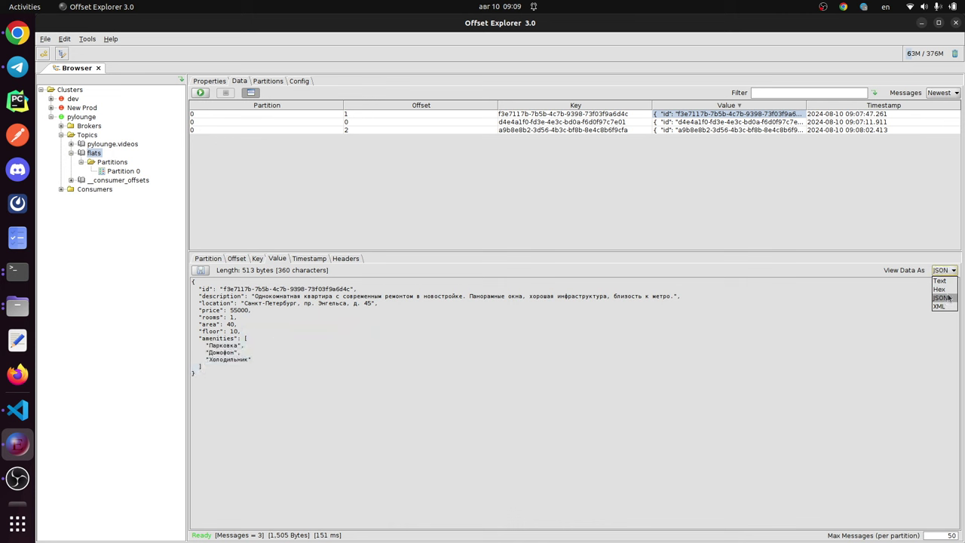
click(940, 289)
click(946, 270)
click(939, 299)
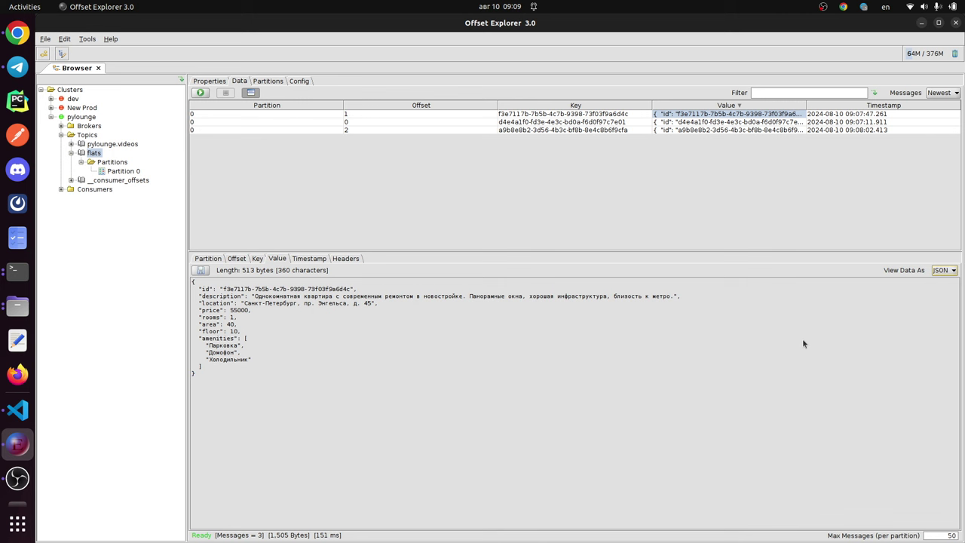
click(200, 272)
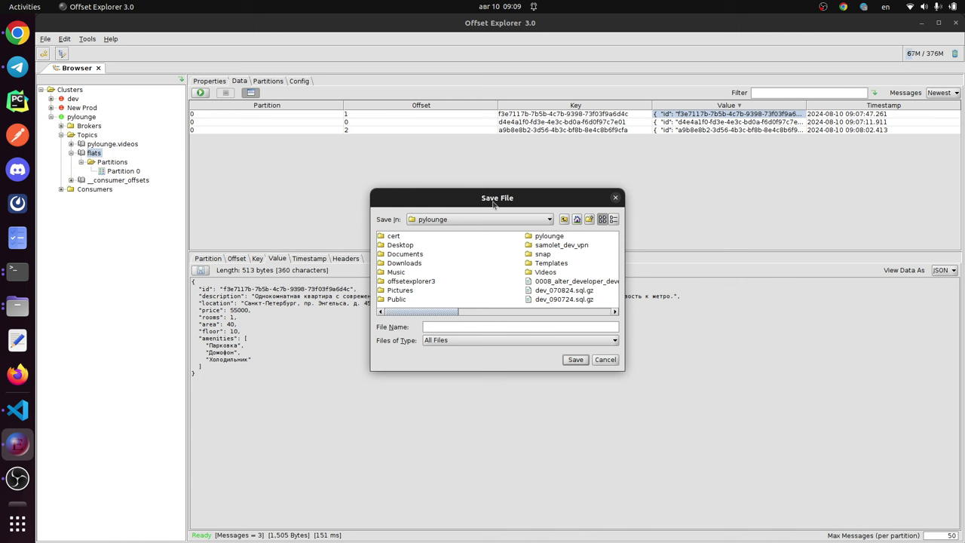
click(457, 324)
text(flat1.json)
click(615, 197)
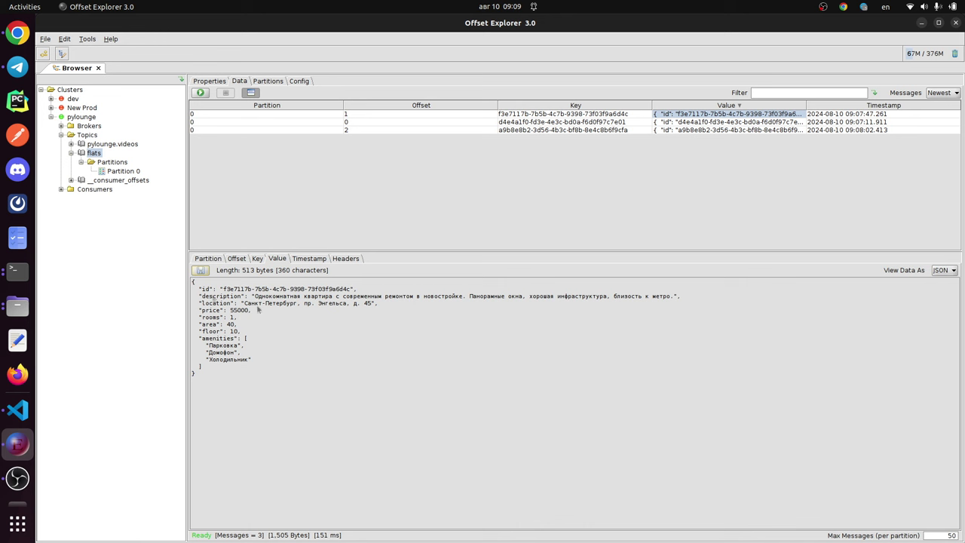
Step: Filter the flats messages by the id copied from the displayed JSON, checking which fields the filter covers
drag(222, 289, 352, 290)
key(ctrl+c)
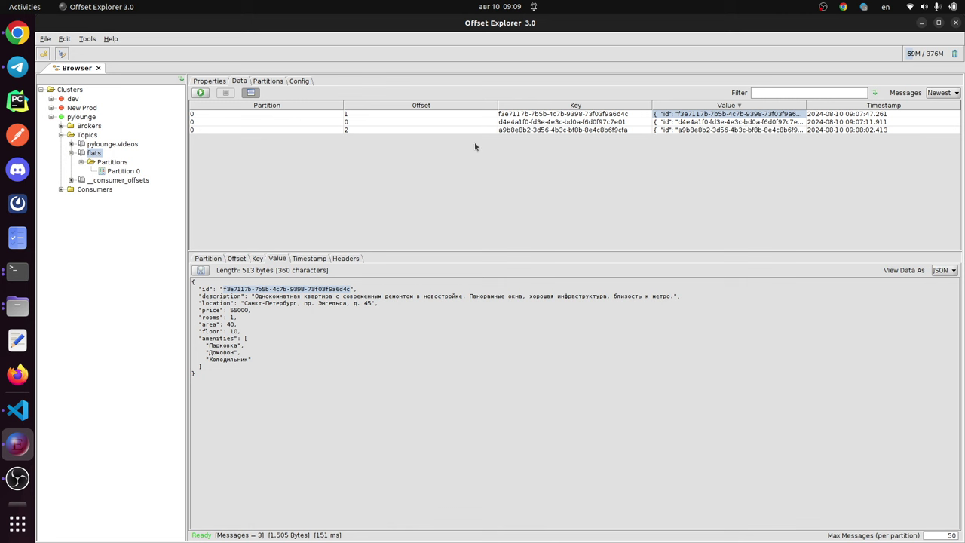
click(754, 94)
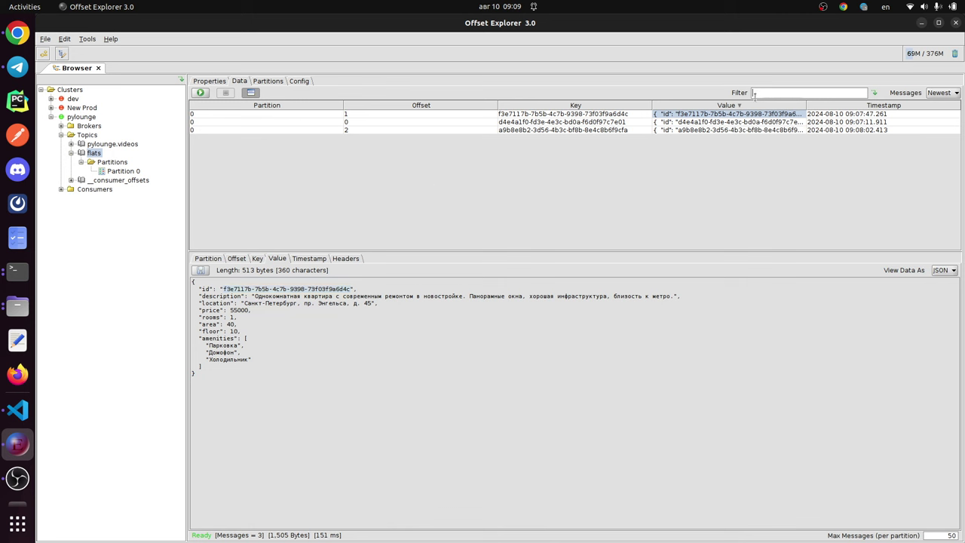
click(873, 93)
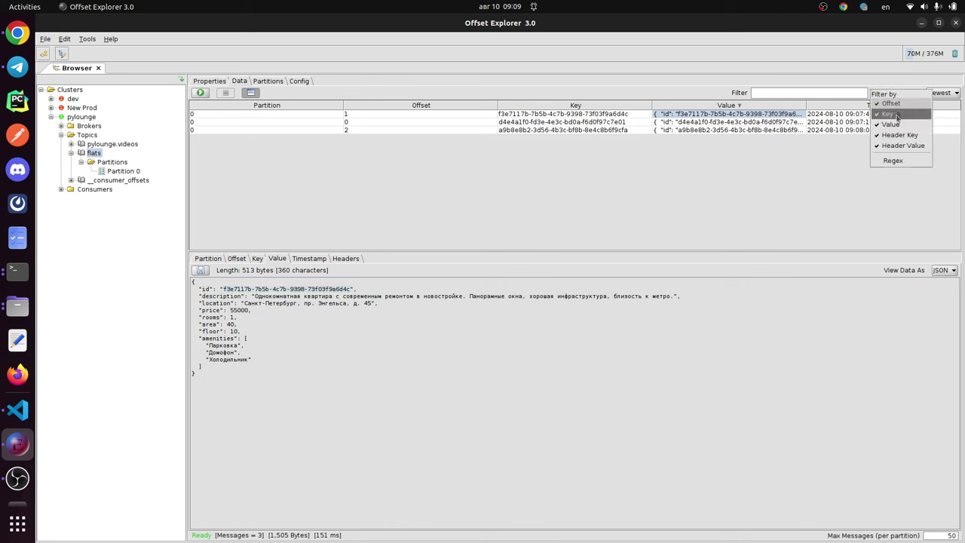
click(781, 92)
key(ctrl+v)
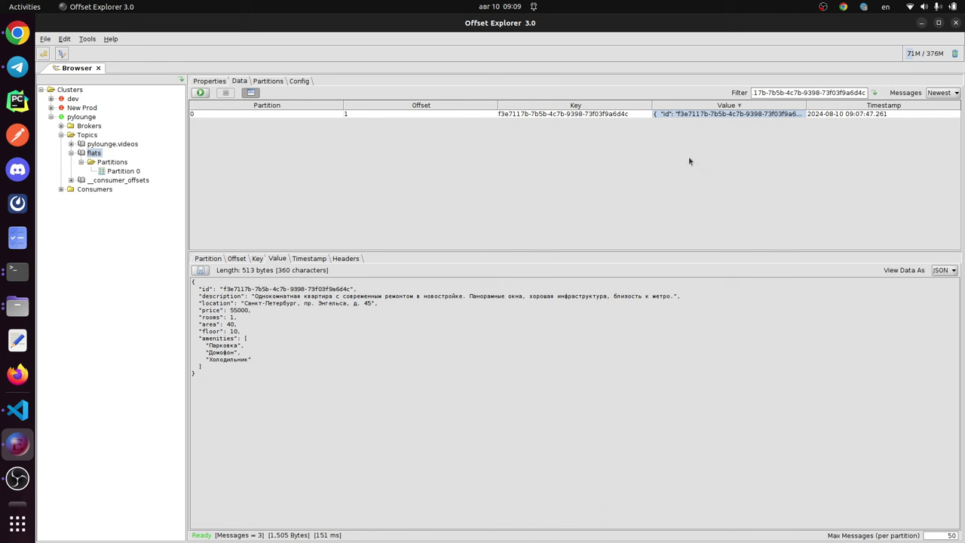
Step: Clear the id filter from the flats message list
key(BackSpace)
key(BackSpace)
key(BackSpace)
key(BackSpace)
key(BackSpace)
key(BackSpace)
key(BackSpace)
key(BackSpace)
key(BackSpace)
key(BackSpace)
key(BackSpace)
key(BackSpace)
key(BackSpace)
key(BackSpace)
key(BackSpace)
key(BackSpace)
key(BackSpace)
key(BackSpace)
key(BackSpace)
key(BackSpace)
key(BackSpace)
key(BackSpace)
key(BackSpace)
key(BackSpace)
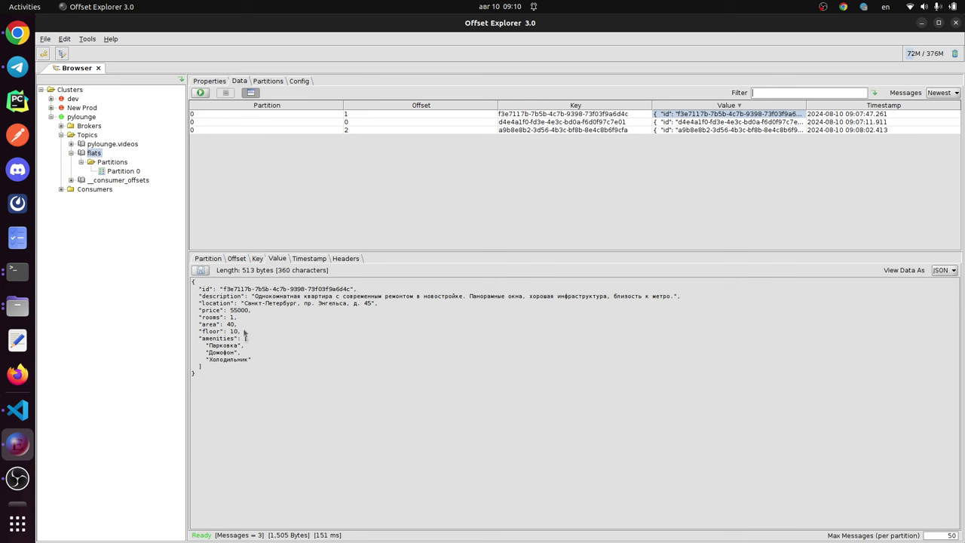
Step: Sort the flats messages by key and look through the JSON value of each message
drag(222, 428, 198, 291)
click(573, 105)
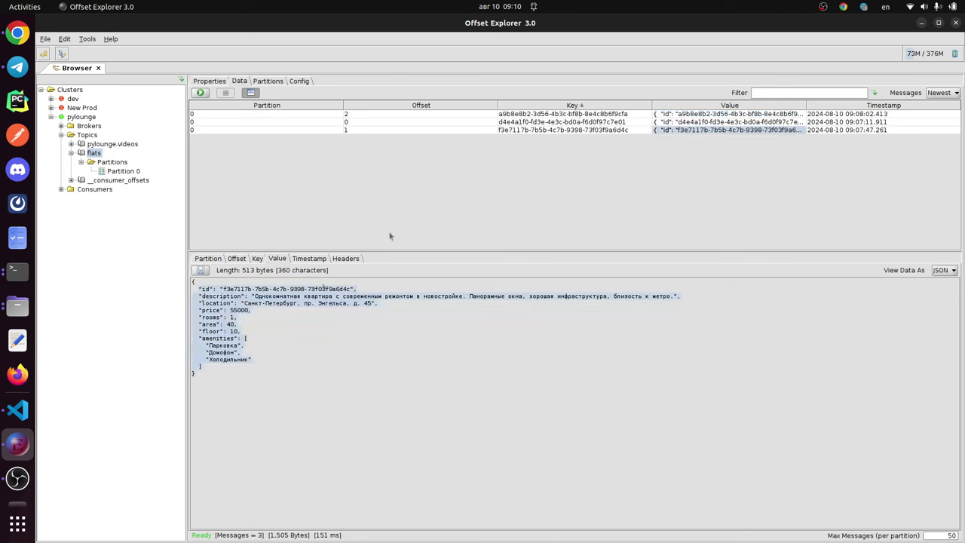
click(555, 122)
click(756, 113)
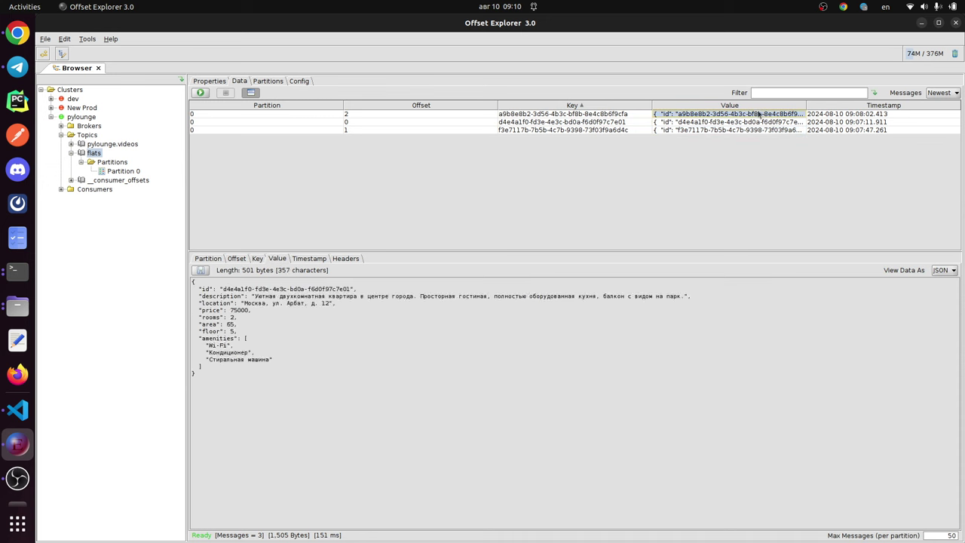
click(704, 130)
Step: Filter the flats messages by the city "Новосибирск" and examine the location and price in the matching message's value
click(775, 90)
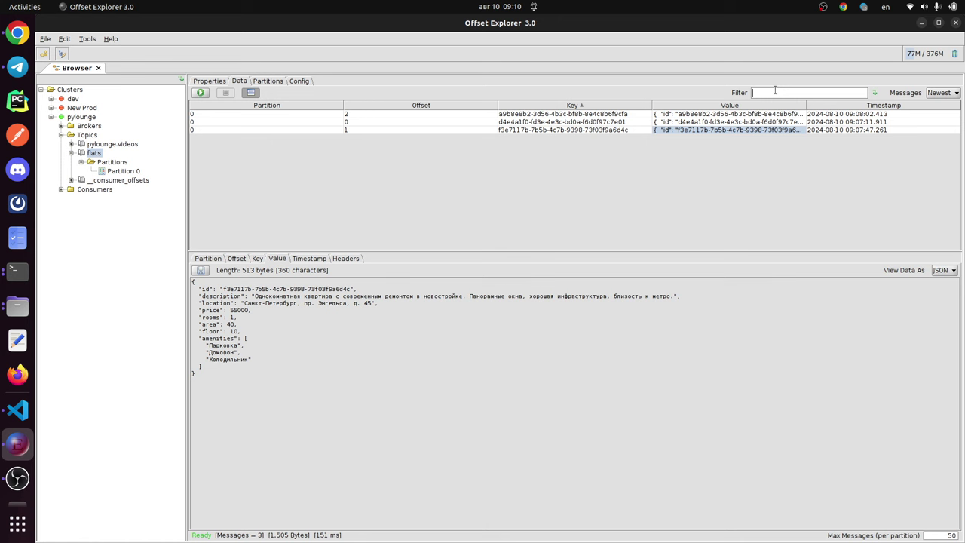
key(Return)
key(super+space)
text(Новос)
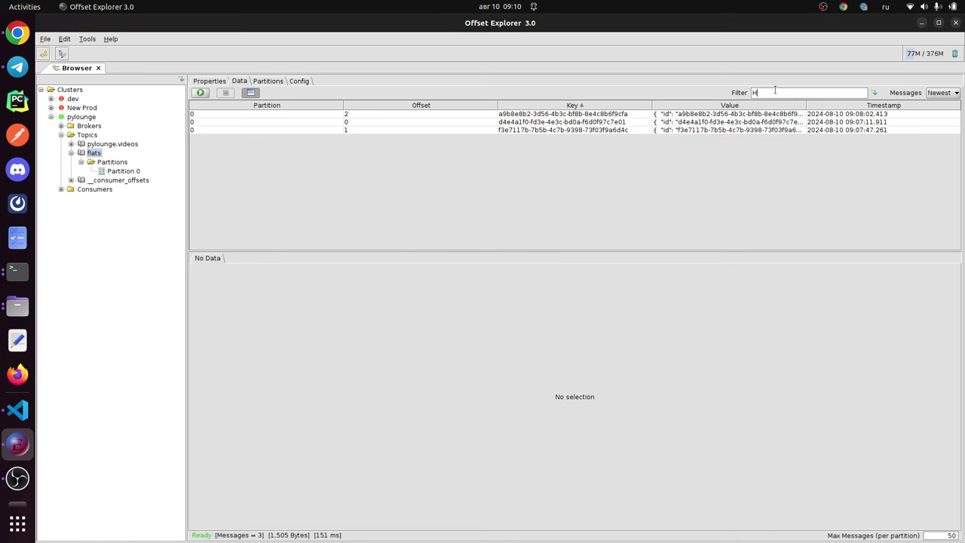
text(ибирск)
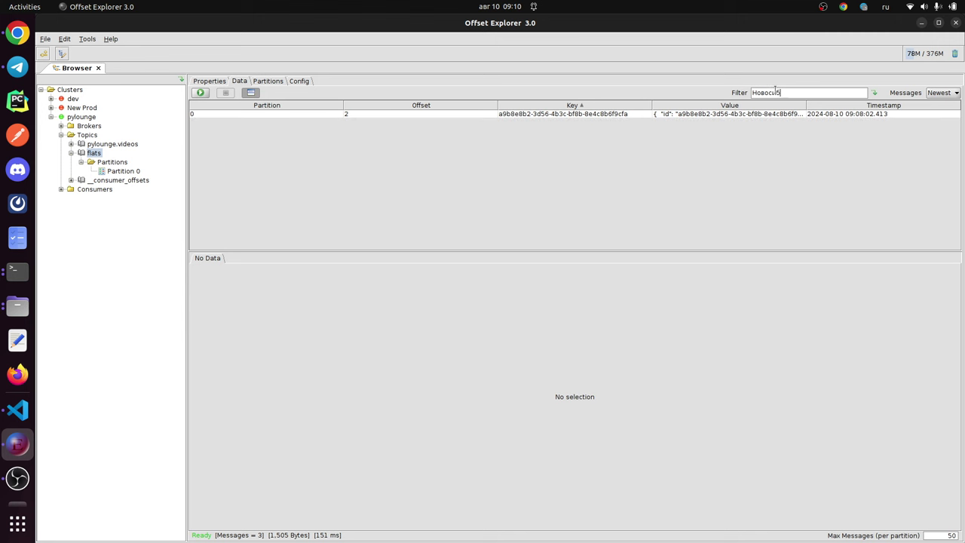
click(713, 115)
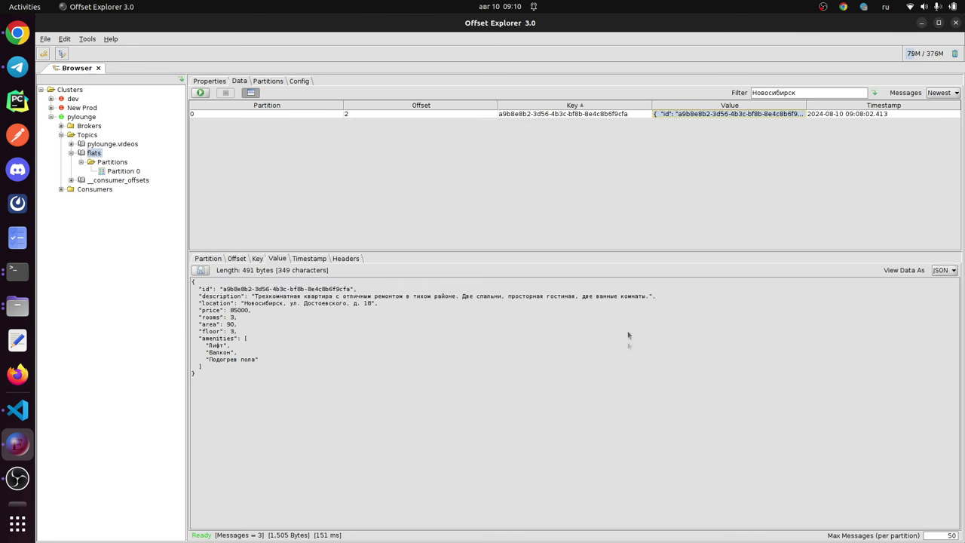
drag(243, 306, 307, 310)
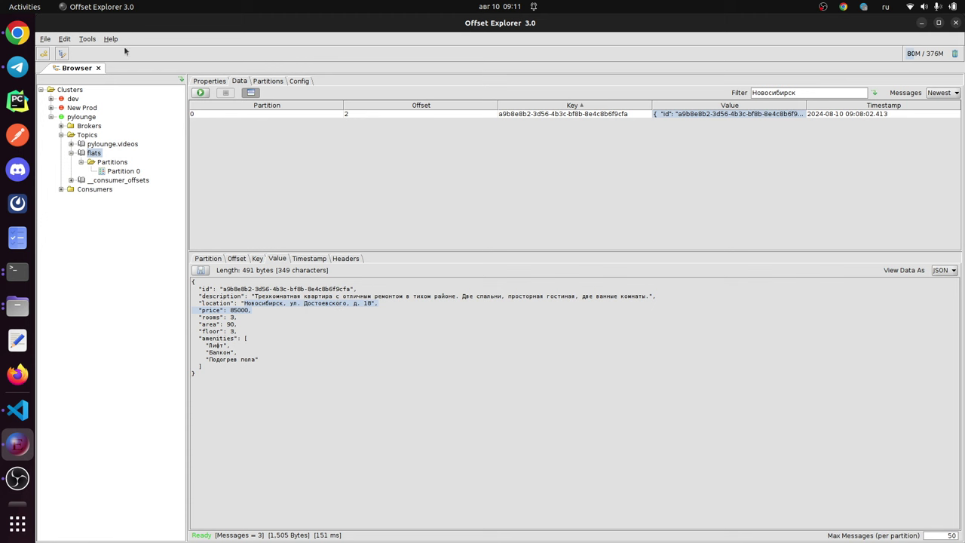
Step: Expand the cluster's consumers and check the pylounge.videos offset of consumer-from-python-app
click(61, 194)
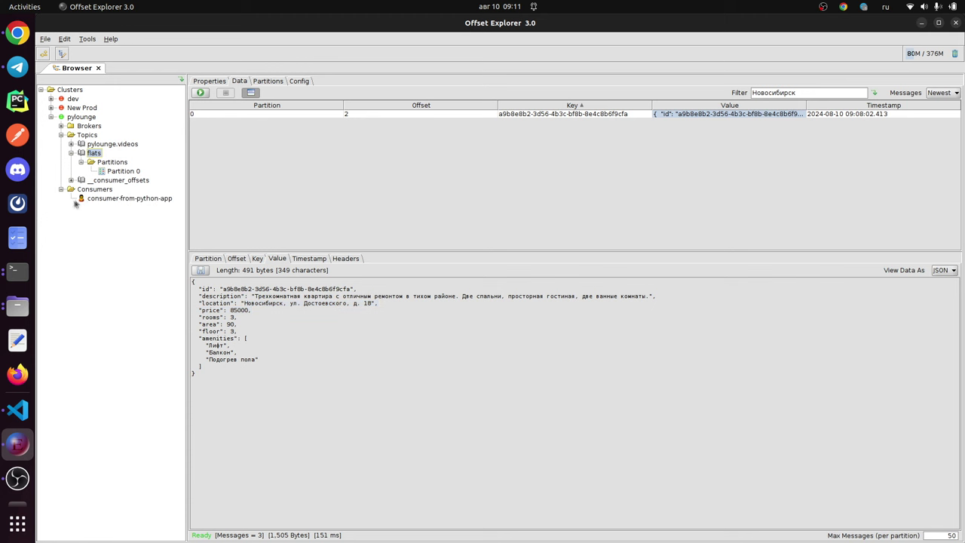
click(87, 199)
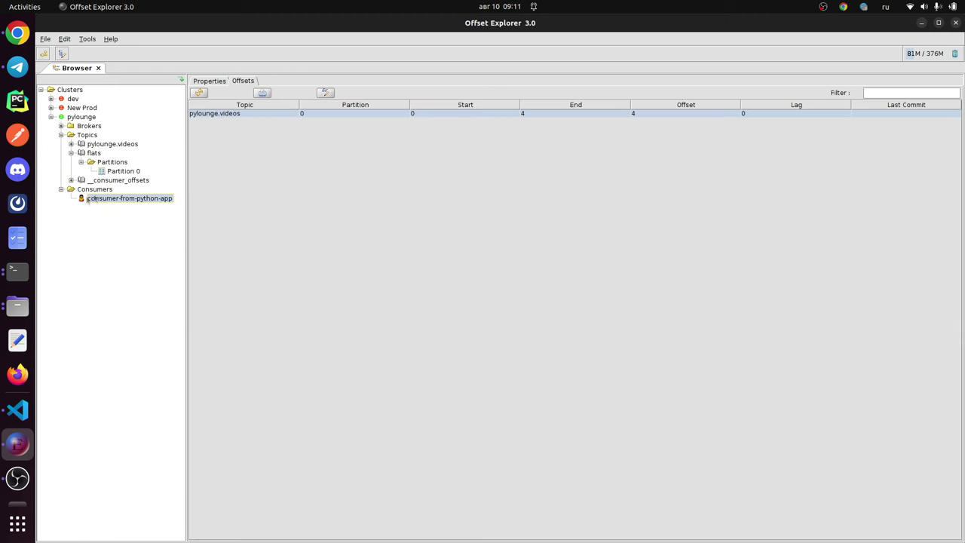
click(694, 114)
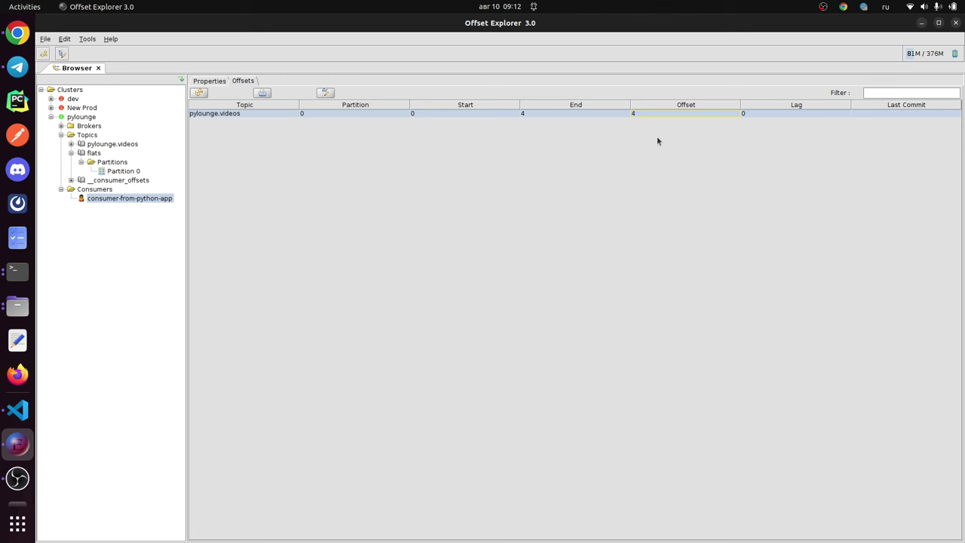
Step: Open the offset editor for consumer-from-python-app on pylounge.videos, look through the start, end and specific offset options, and cancel
click(103, 189)
click(106, 199)
click(216, 114)
click(326, 93)
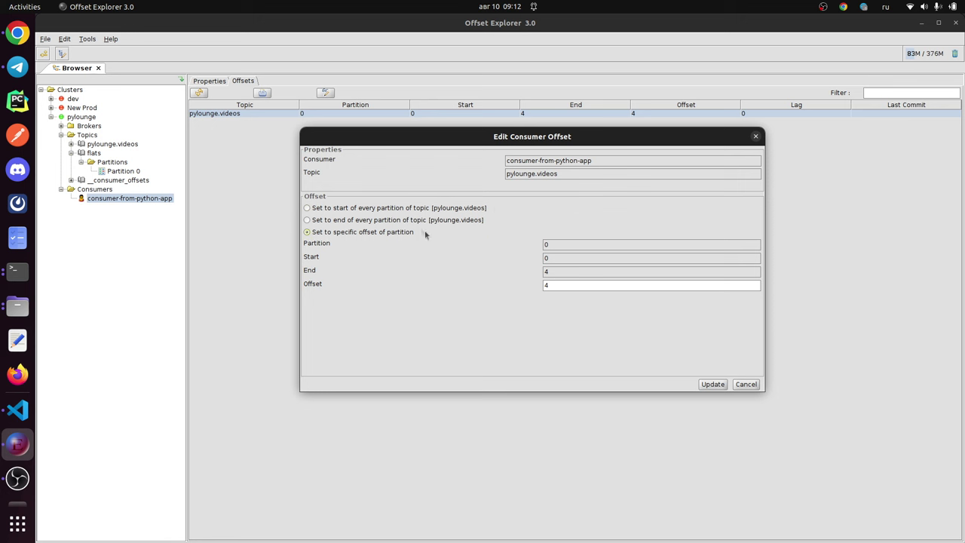
click(366, 212)
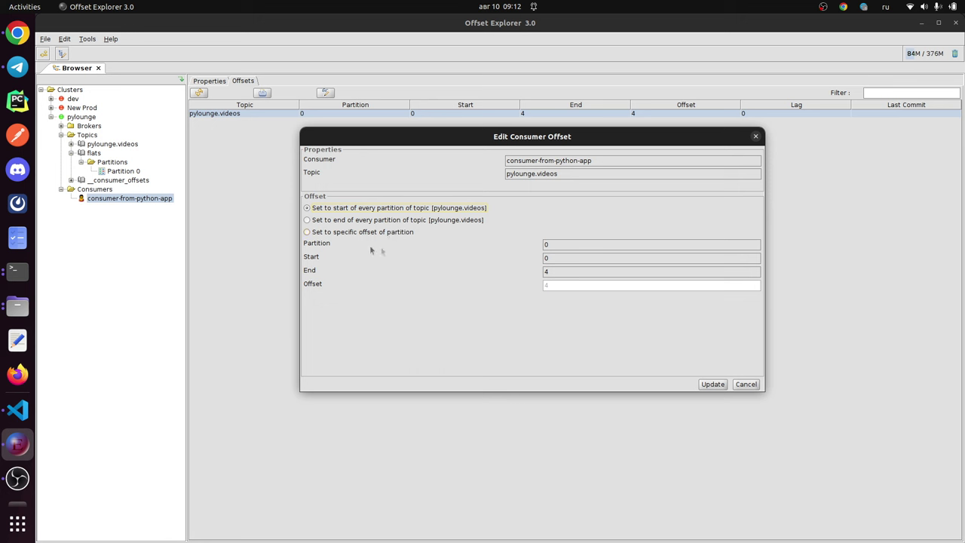
click(373, 223)
click(388, 234)
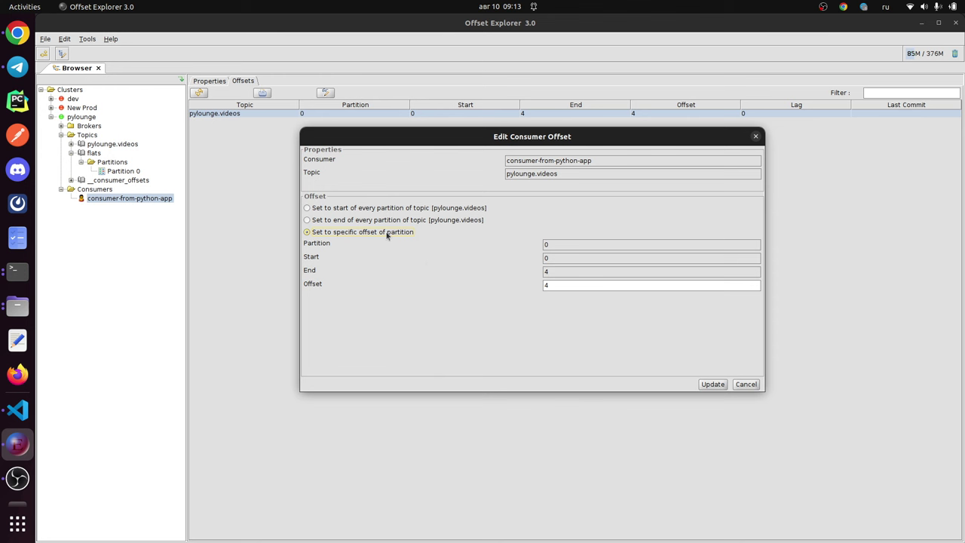
key(Escape)
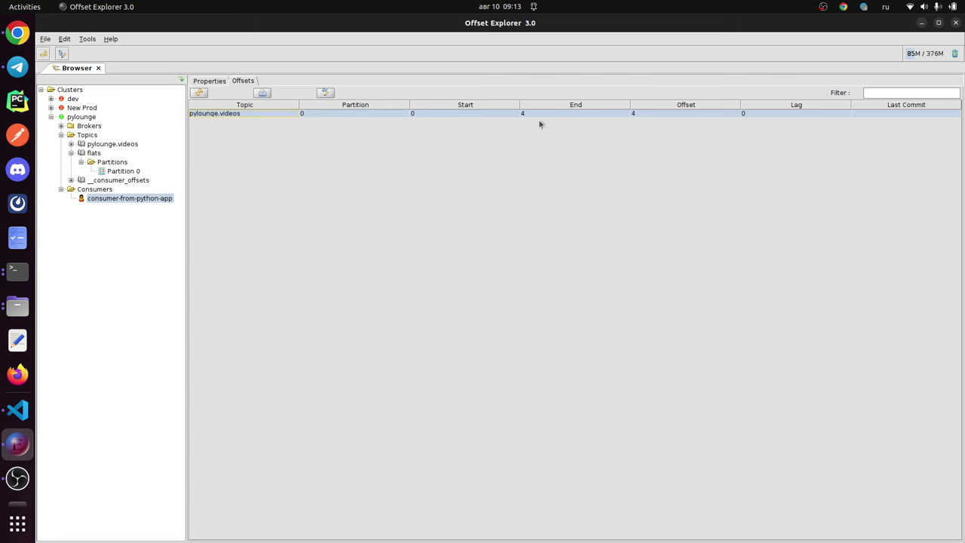
Step: Switch to VS Code and change the KafkaConsumer topic name in consume.py to 'flats'
click(18, 411)
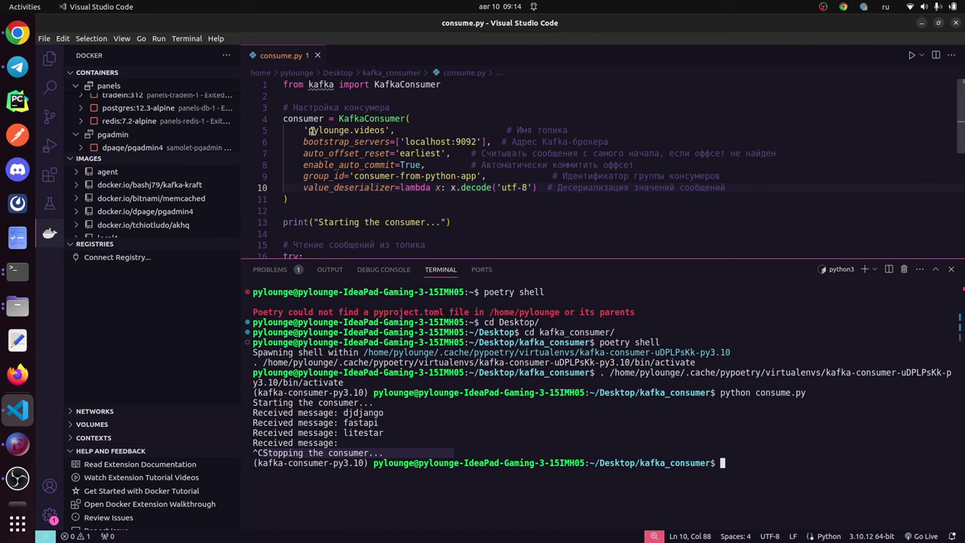
drag(308, 131, 385, 131)
text(a)
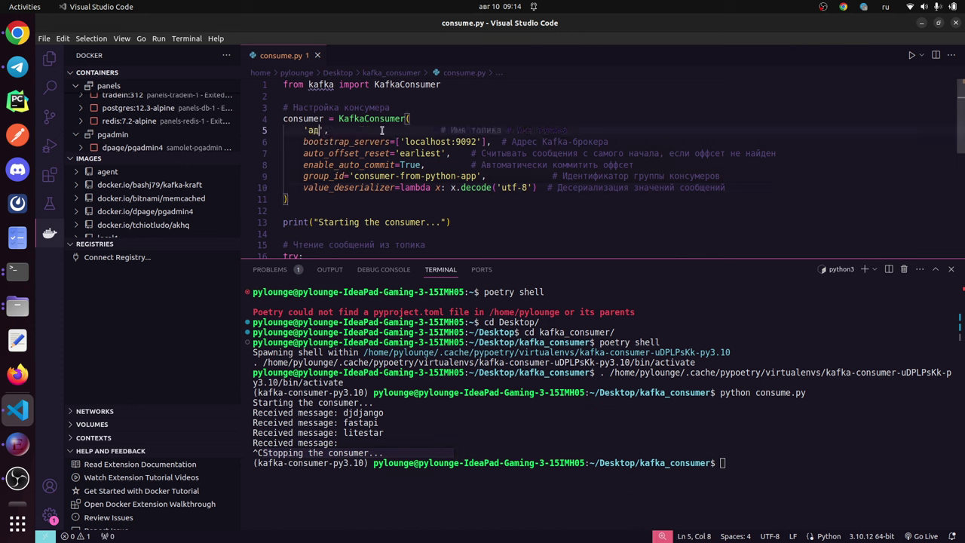
key(BackSpace)
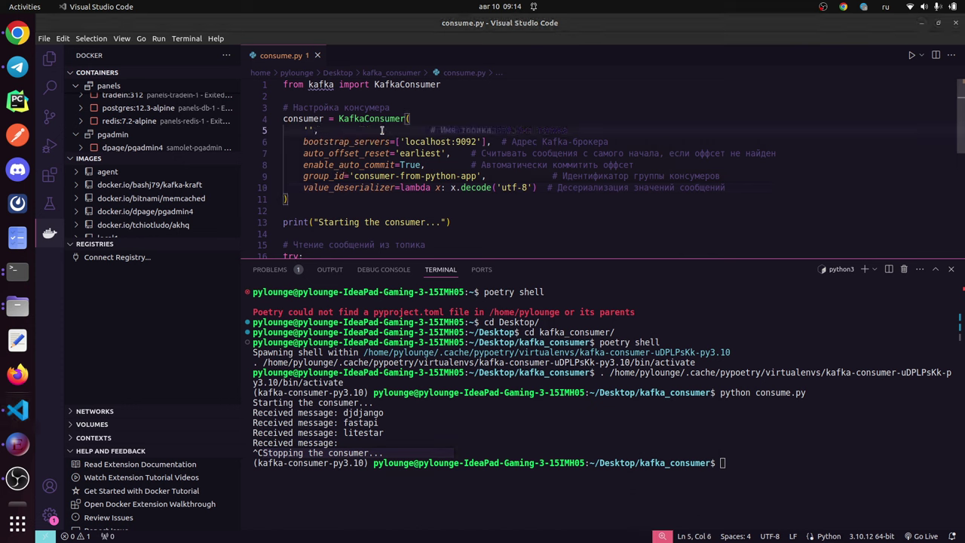
key(super+space)
text(flats)
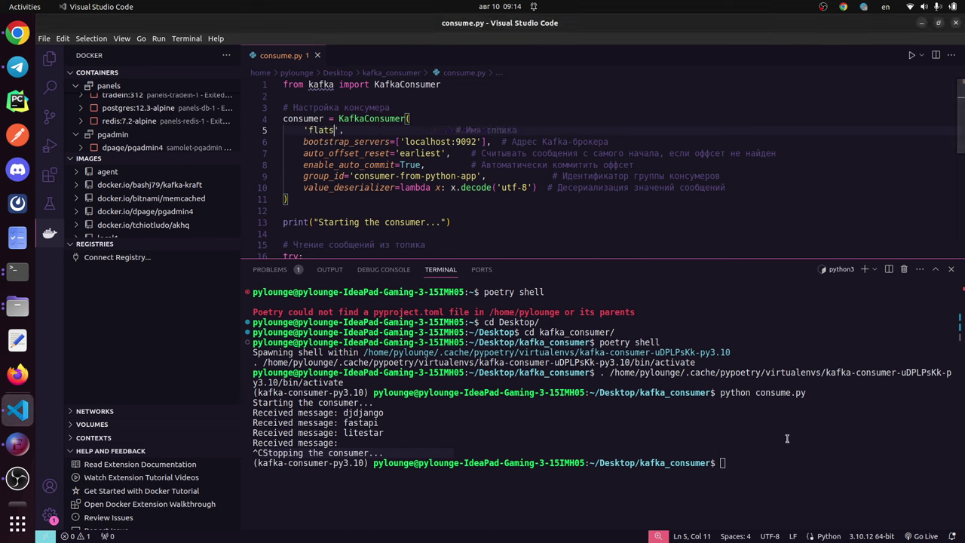
click(438, 132)
Step: Run python consume.py in the terminal and look through the received flats messages
click(763, 446)
key(Up)
key(Return)
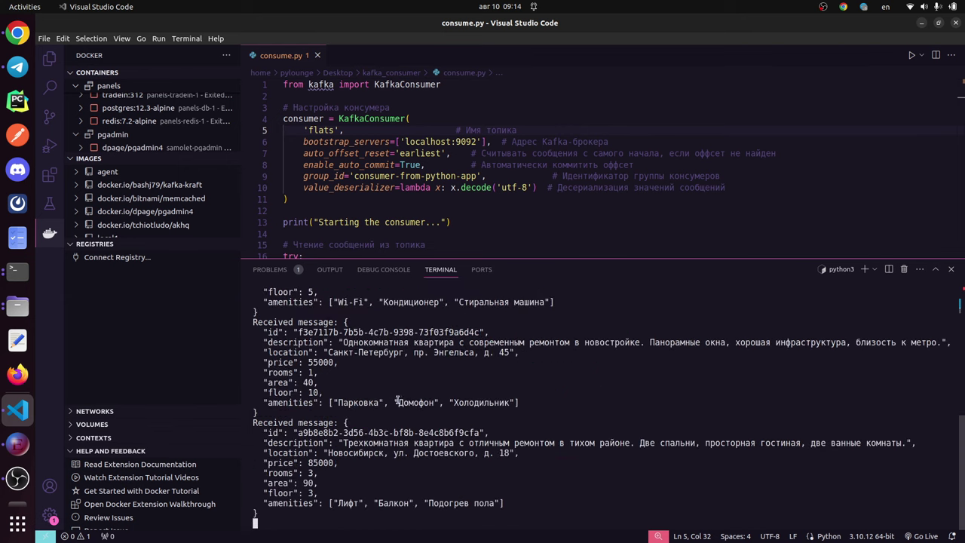
scroll(369, 395, up, 5)
scroll(250, 387, down, 2)
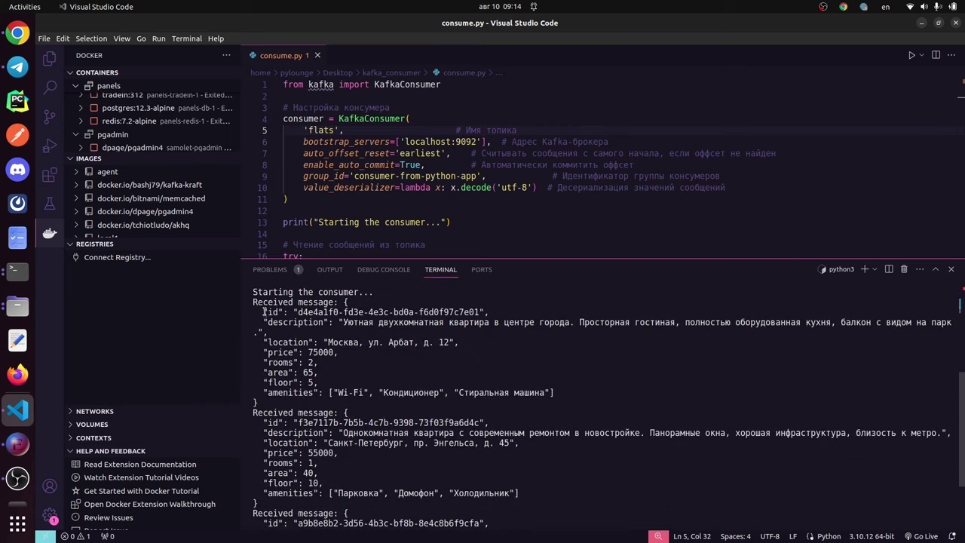
Step: Switch to Offset Explorer and examine the start, end, offset and lag of consumer-from-python-app for flats and pylounge.videos
key(alt+Tab)
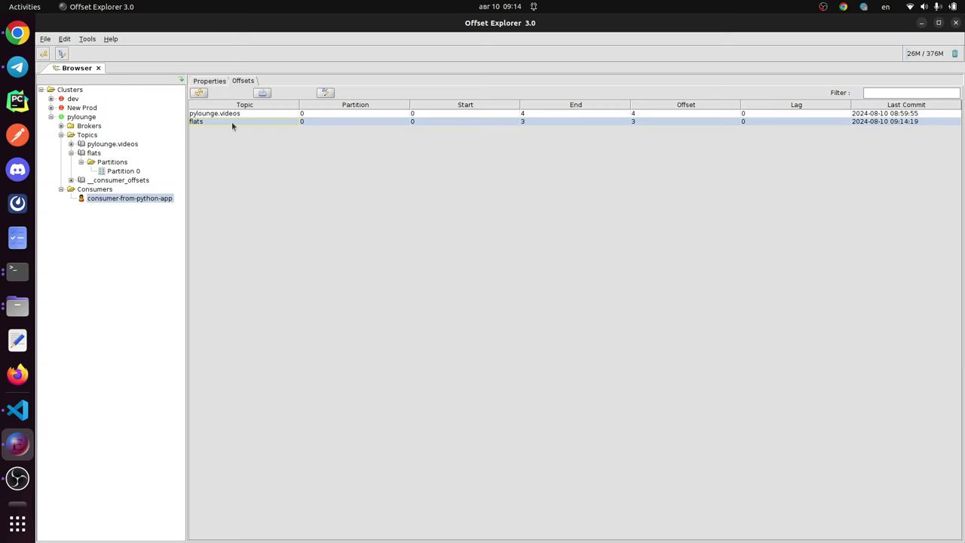
click(217, 105)
click(215, 123)
click(208, 116)
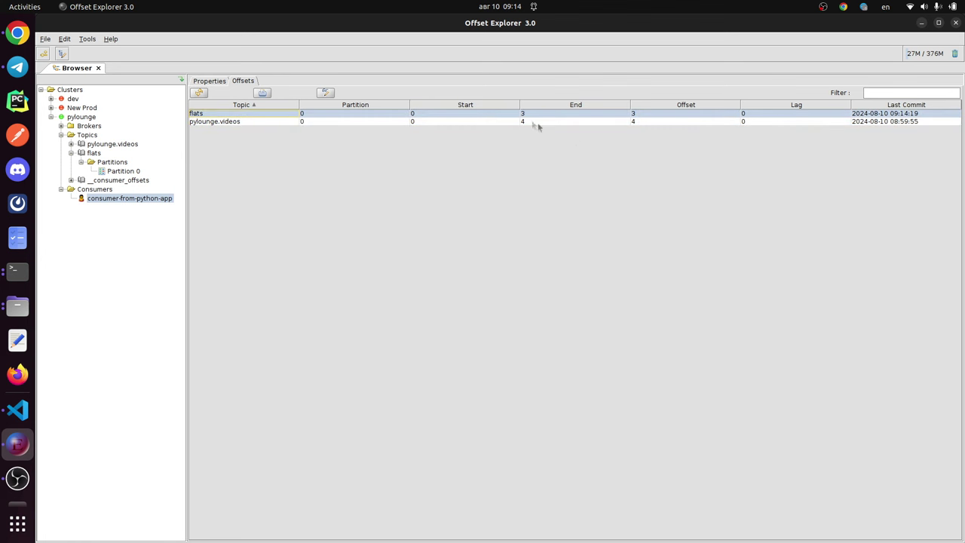
click(424, 115)
click(548, 115)
click(639, 115)
click(769, 105)
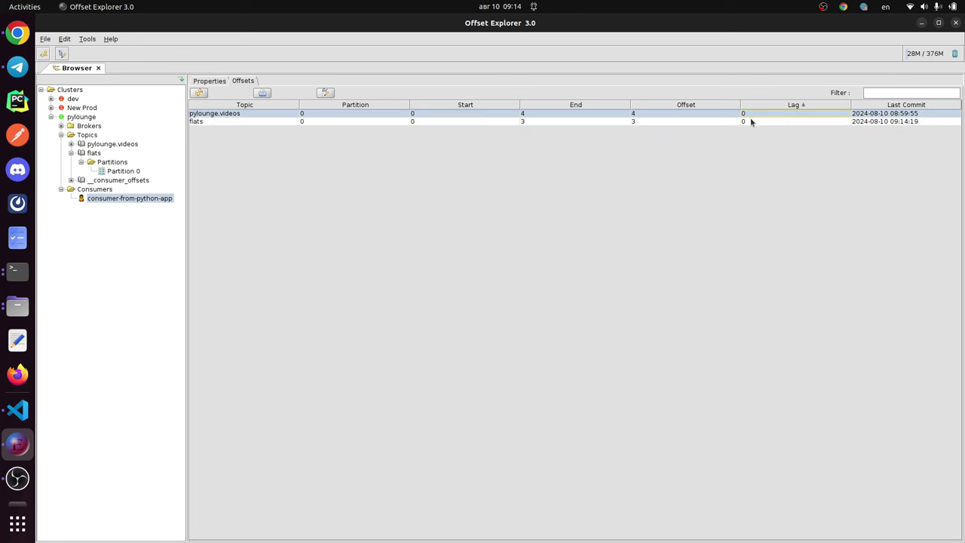
click(751, 121)
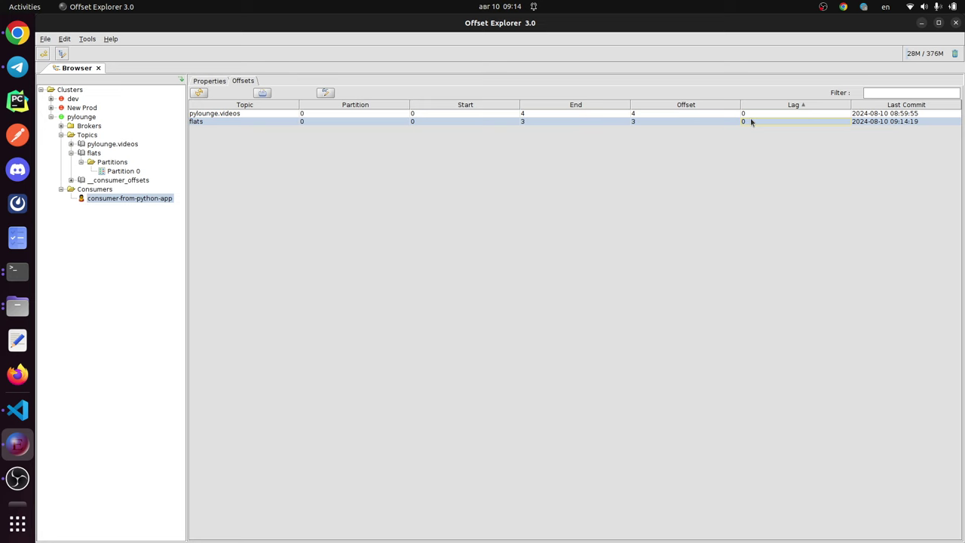
Step: Switch to VS Code, stop the running consumer and review the JSON messages it received from the flats topic
click(18, 409)
scroll(277, 362, up, 6)
scroll(277, 362, down, 5)
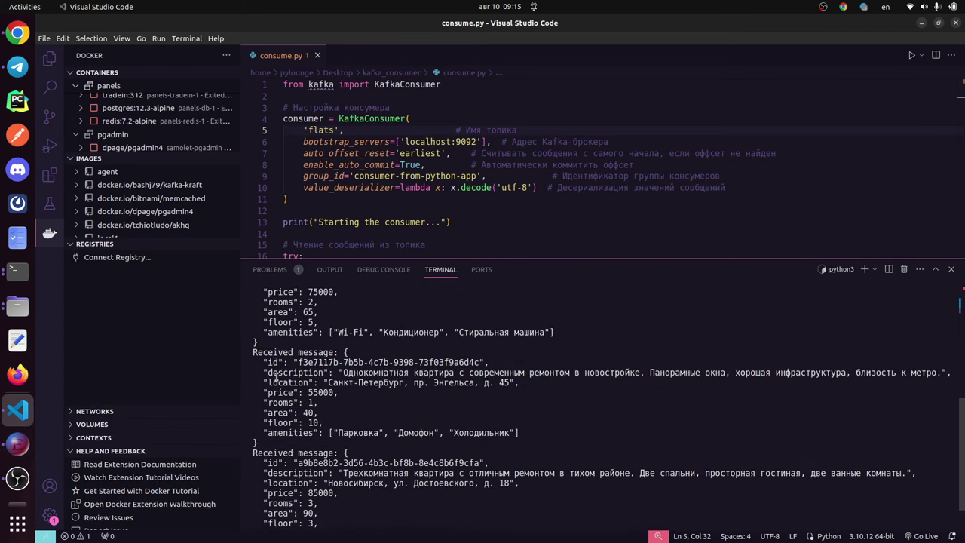
scroll(267, 345, up, 5)
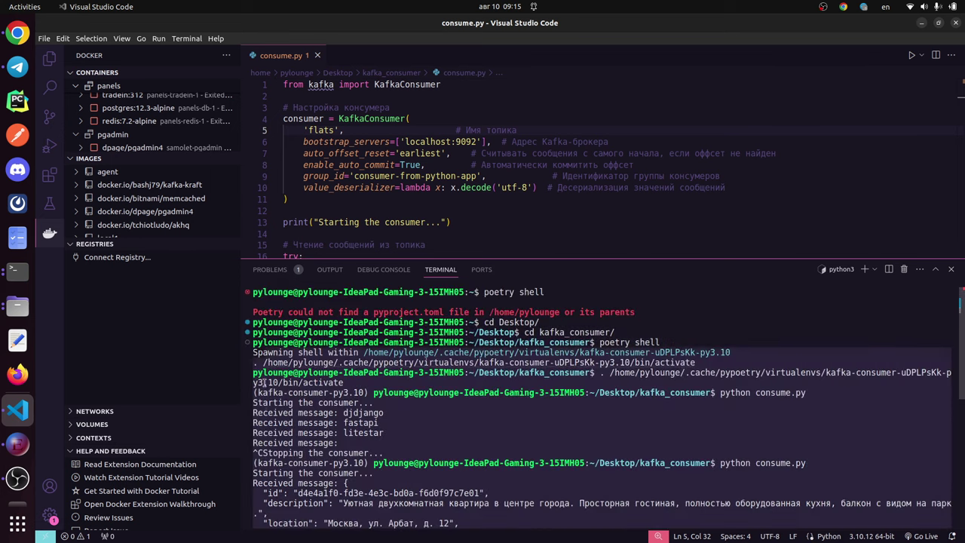
scroll(268, 477, down, 5)
scroll(268, 452, up, 2)
scroll(265, 392, down, 6)
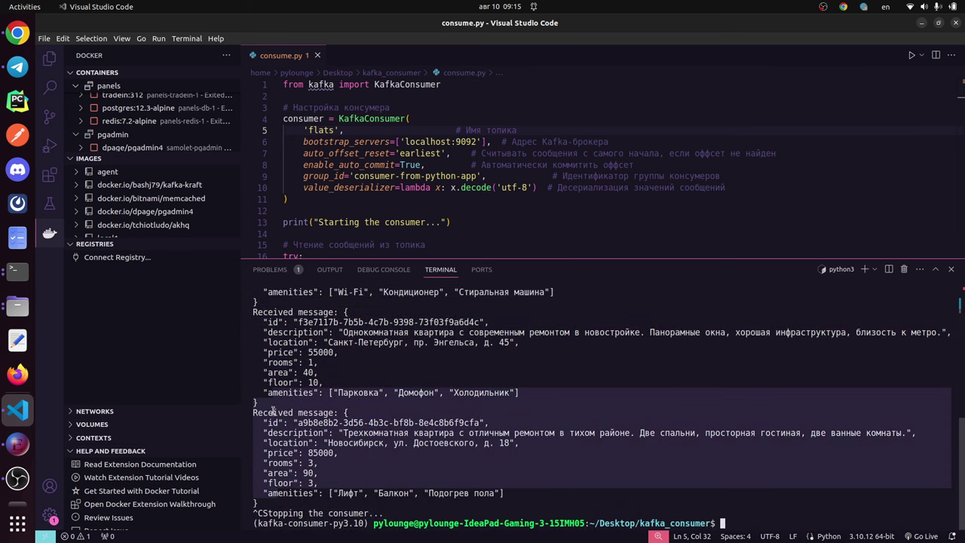
scroll(304, 420, up, 4)
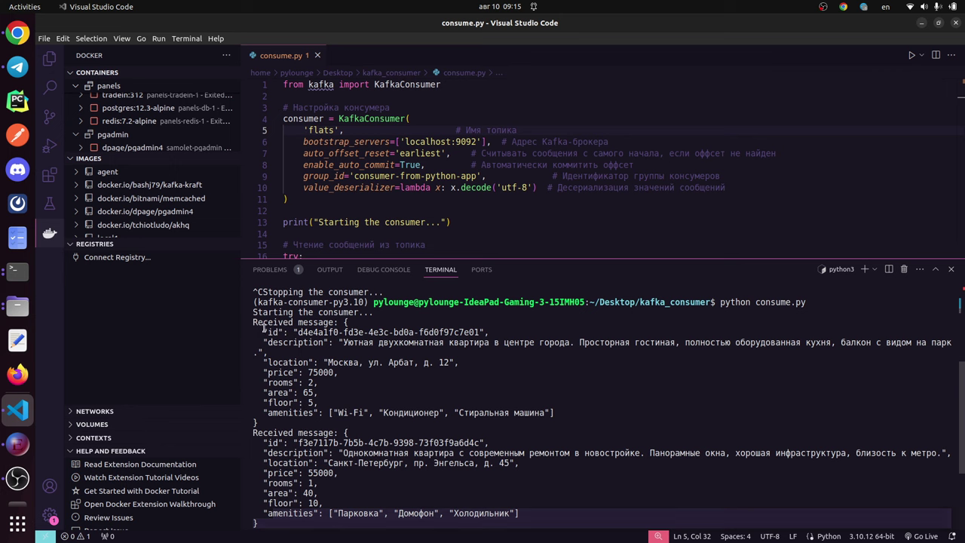
drag(263, 332, 349, 404)
click(366, 418)
drag(350, 343, 387, 383)
click(386, 385)
scroll(386, 386, down, 4)
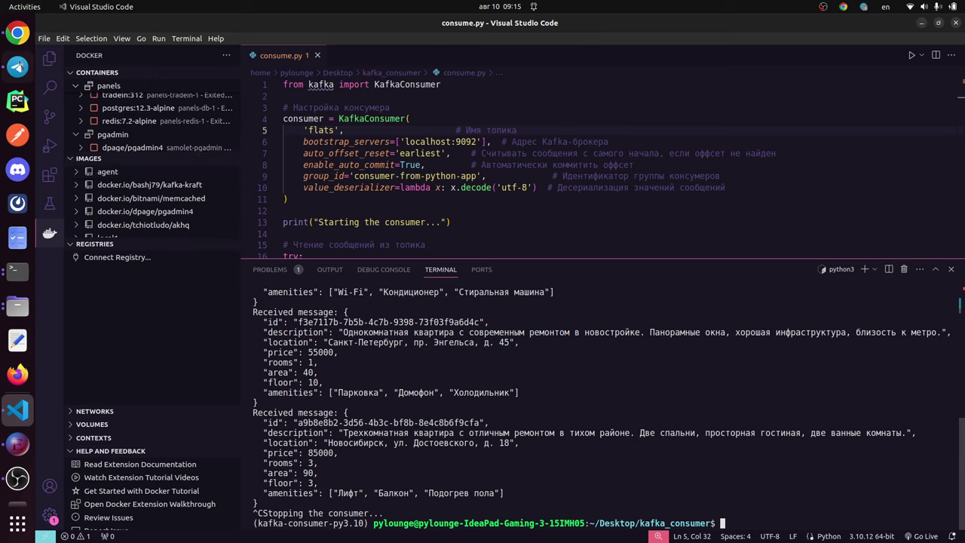
Step: Switch to Offset Explorer and set the offset of consumer-from-python-app in partition 0 of the flats topic to 1
key(alt+Tab)
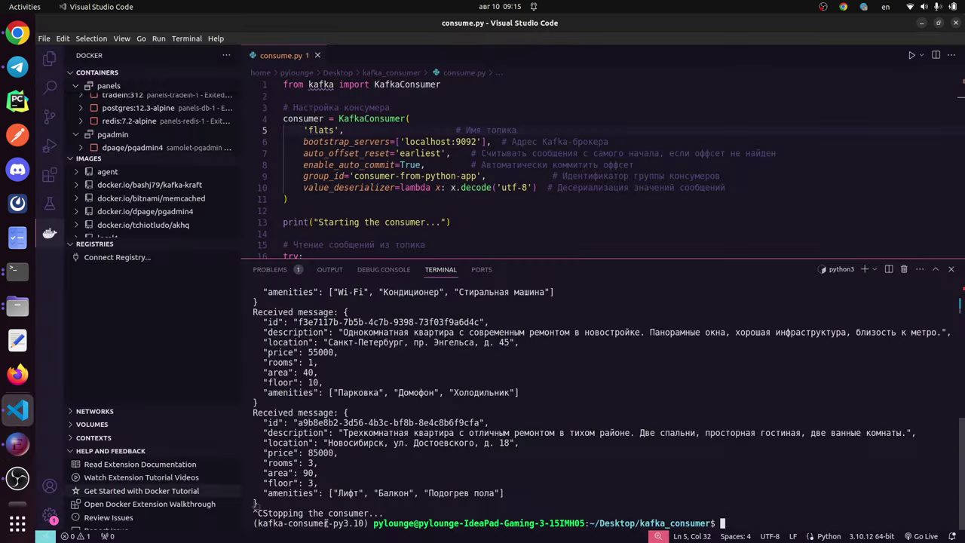
click(18, 410)
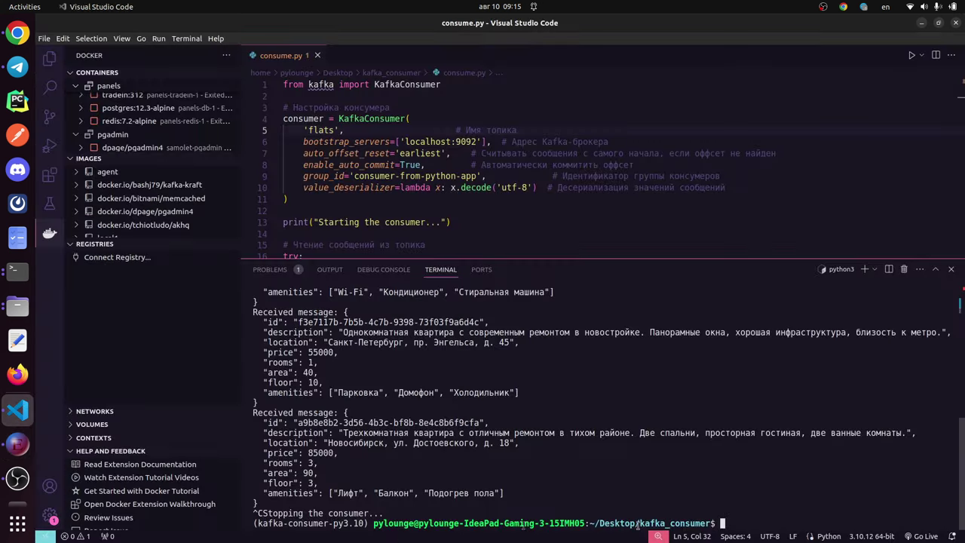
click(19, 446)
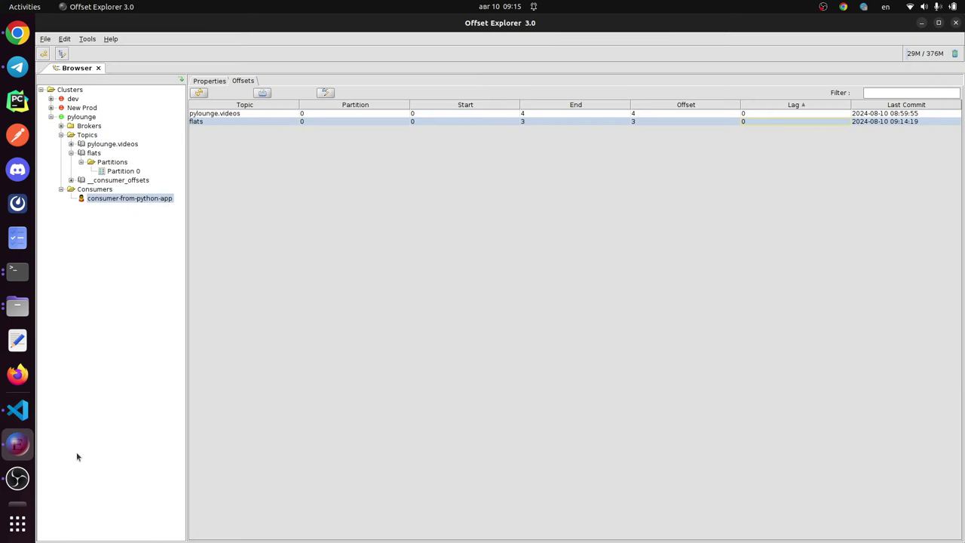
click(228, 114)
click(231, 121)
click(243, 116)
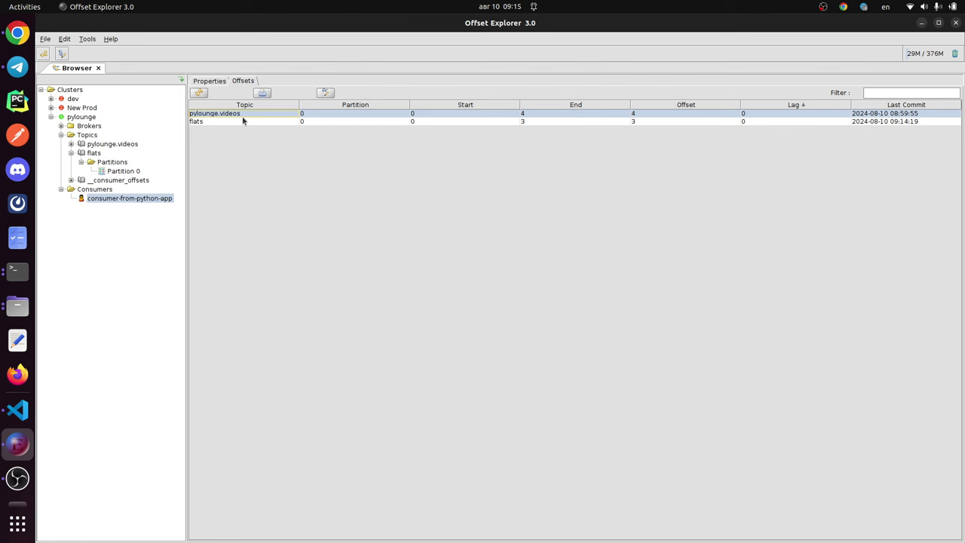
click(197, 123)
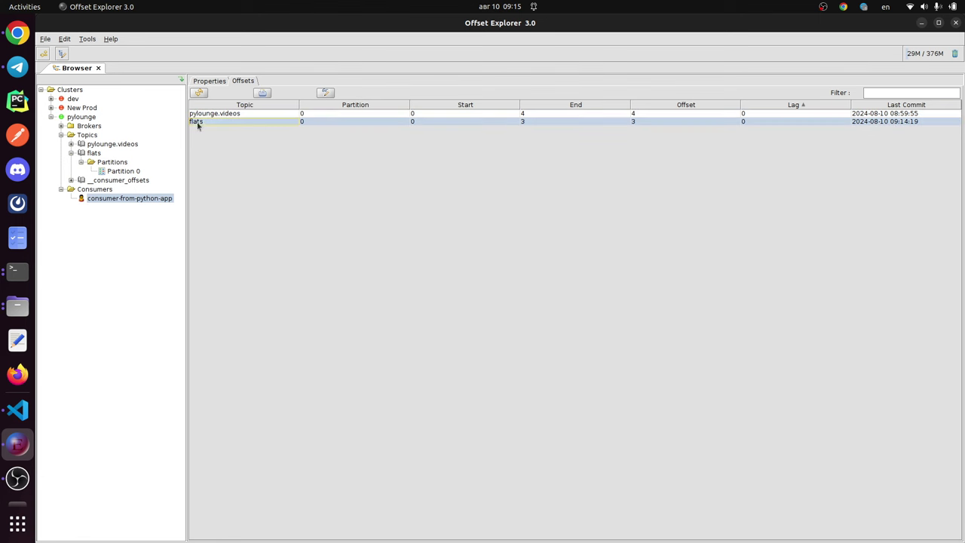
click(325, 92)
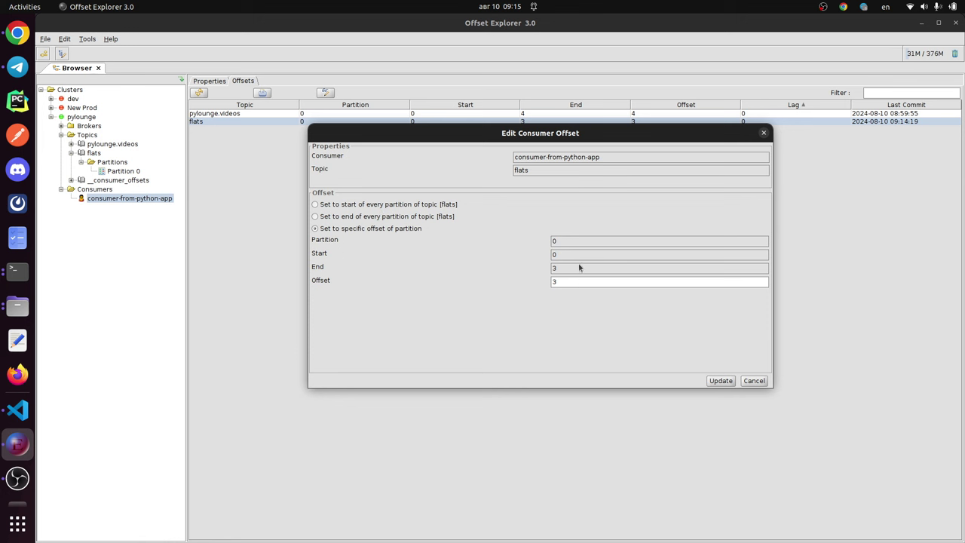
click(562, 281)
key(ctrl+a)
text(1)
click(714, 383)
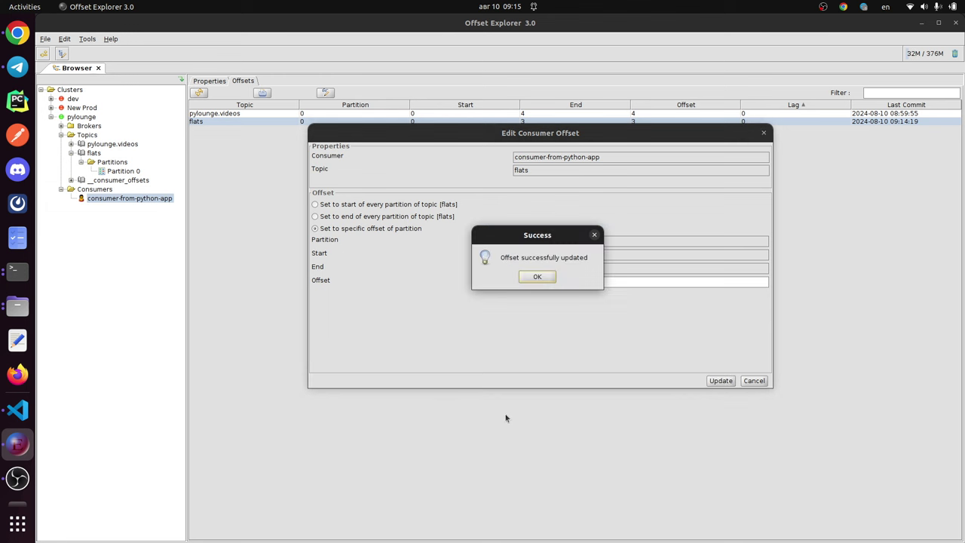
click(536, 277)
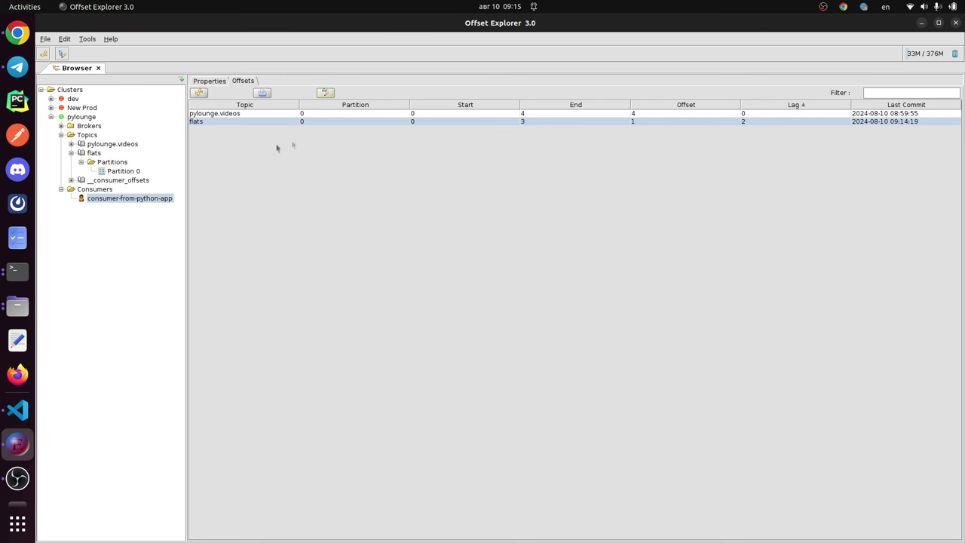
click(237, 124)
Step: Switch to VS Code, run python consume.py again and enlarge the terminal to examine the messages received from flats
click(18, 409)
key(Up)
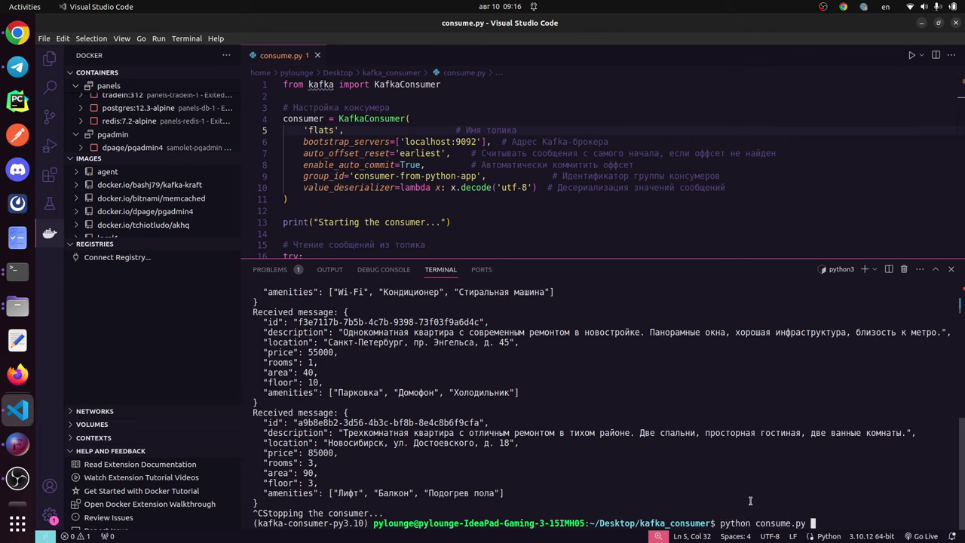
key(Return)
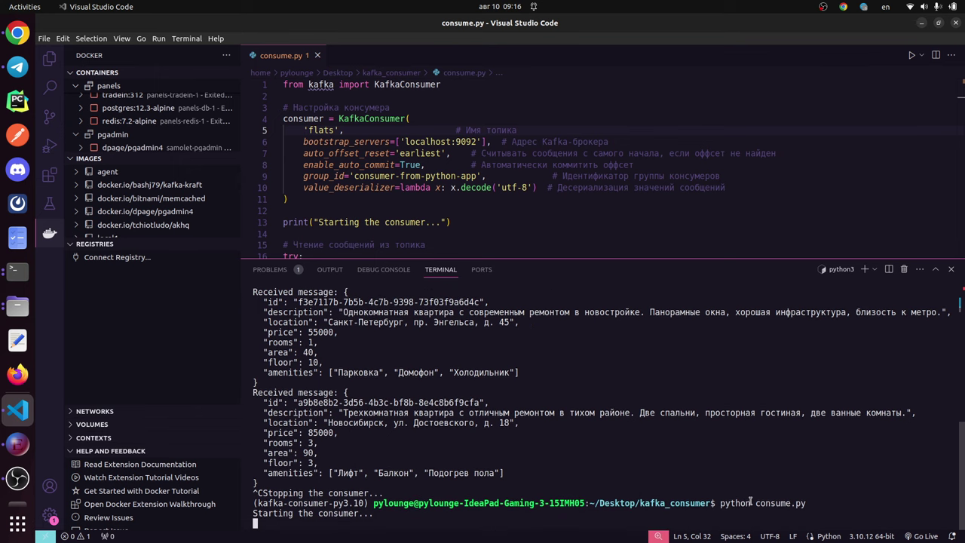
drag(522, 260, 547, 113)
drag(721, 302, 258, 315)
click(255, 413)
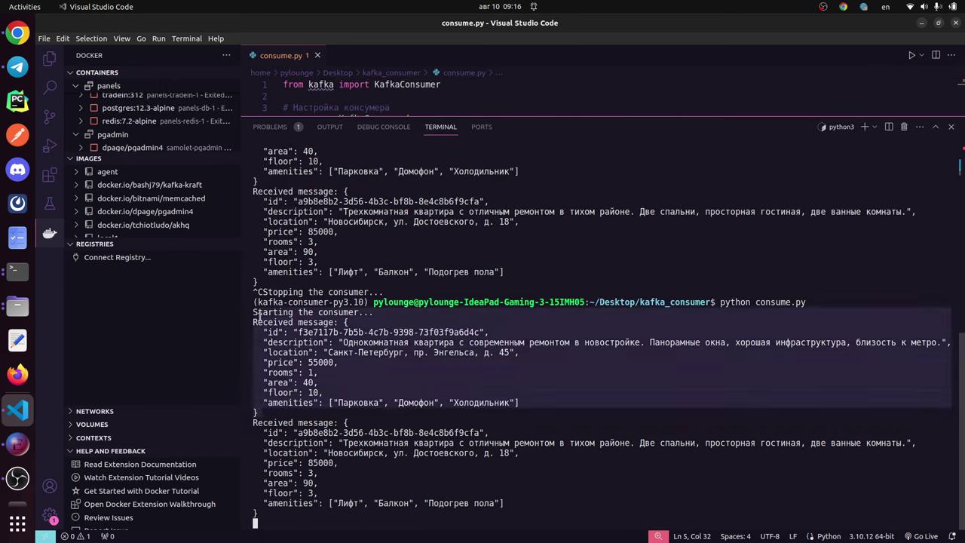
click(270, 504)
drag(269, 518, 254, 423)
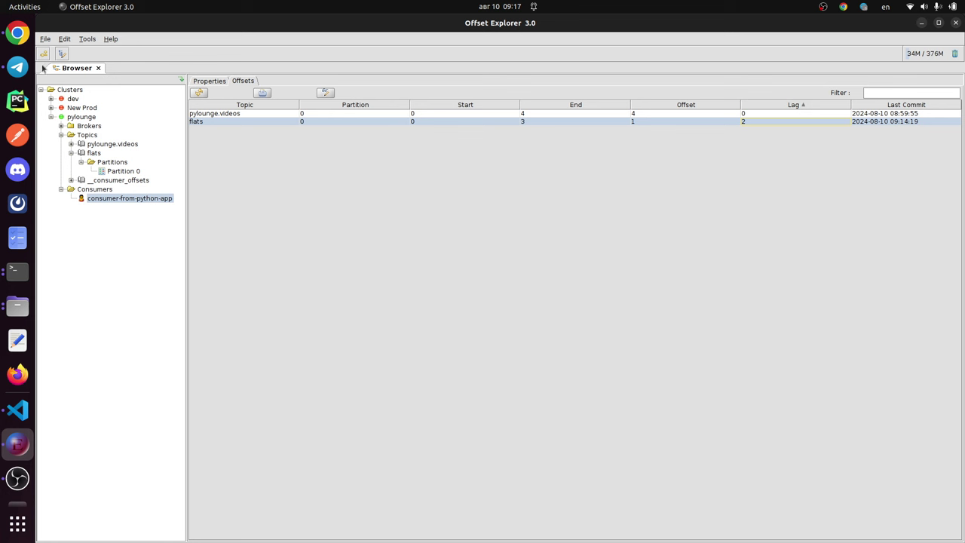
click(87, 39)
click(87, 39)
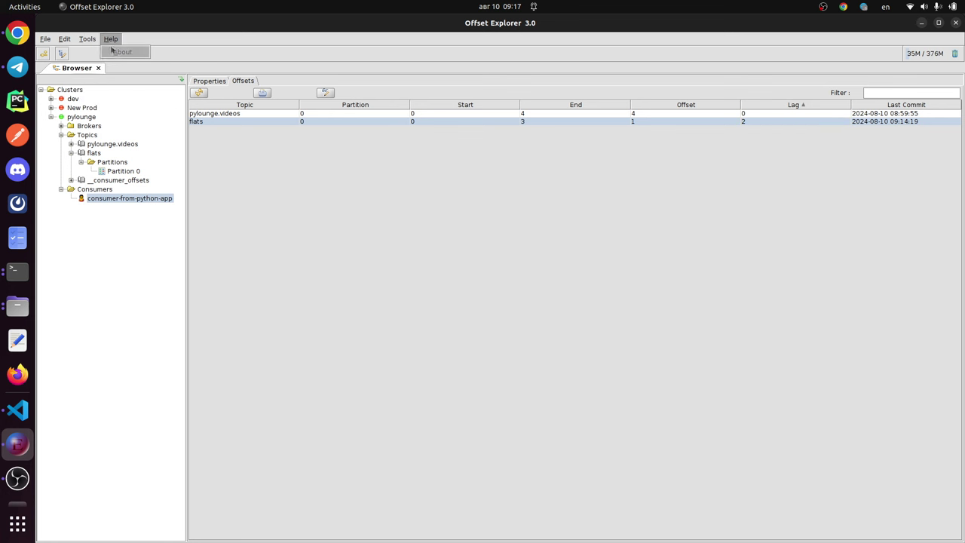
click(88, 40)
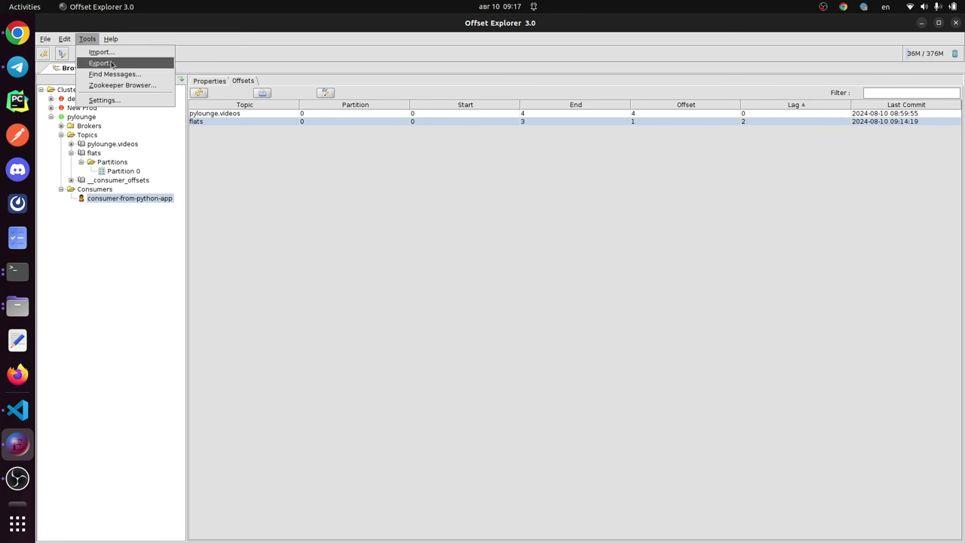
click(100, 144)
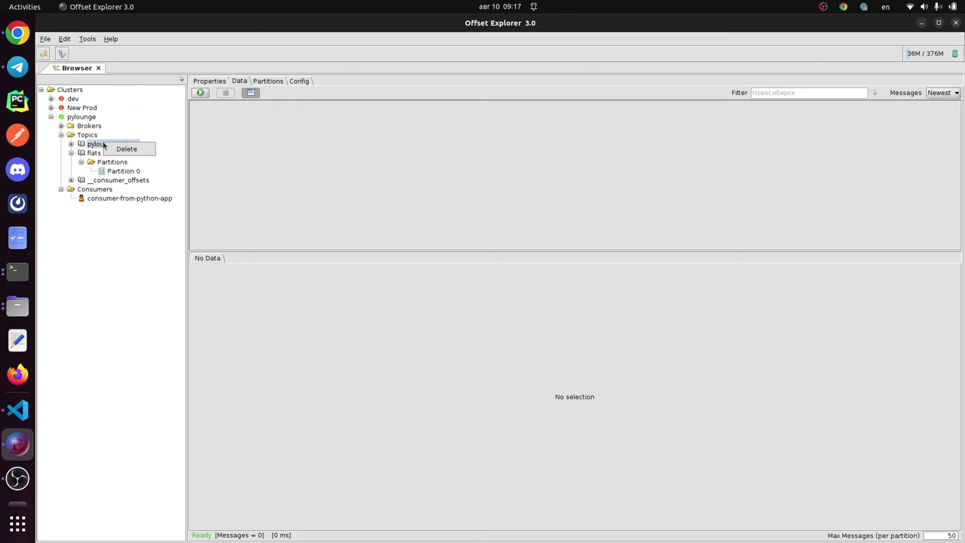
click(87, 135)
click(87, 39)
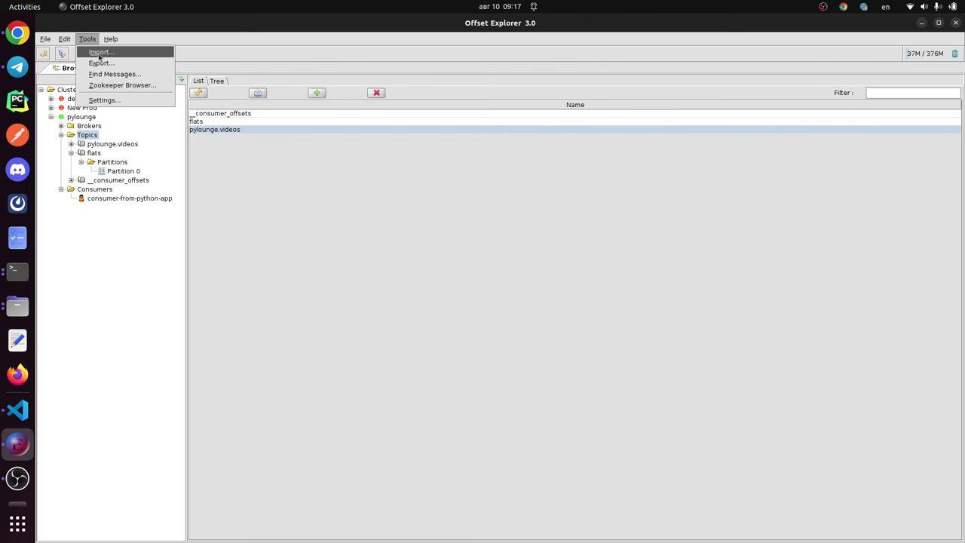
Step: Start a message export with the flats topic of the pylounge cluster as the source and continue to the export settings
click(101, 64)
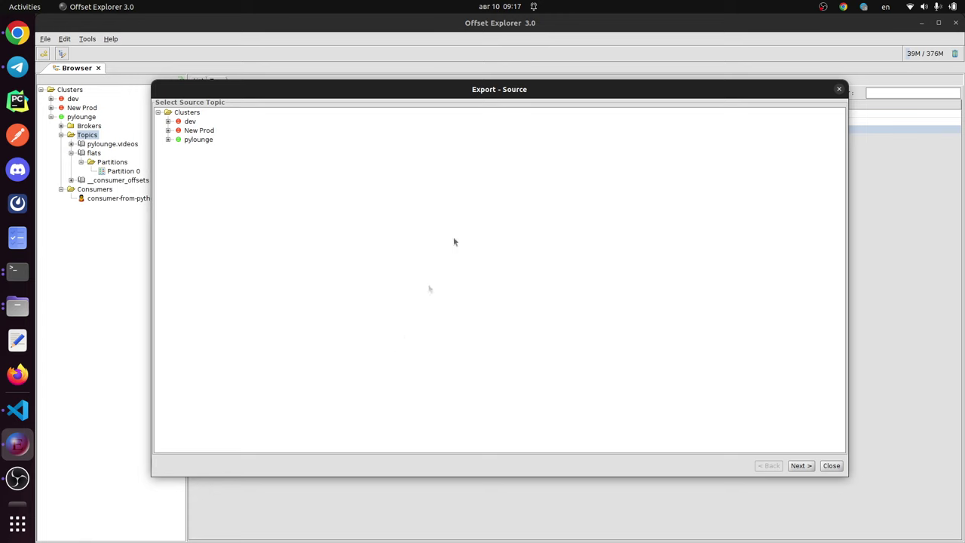
drag(506, 89, 586, 95)
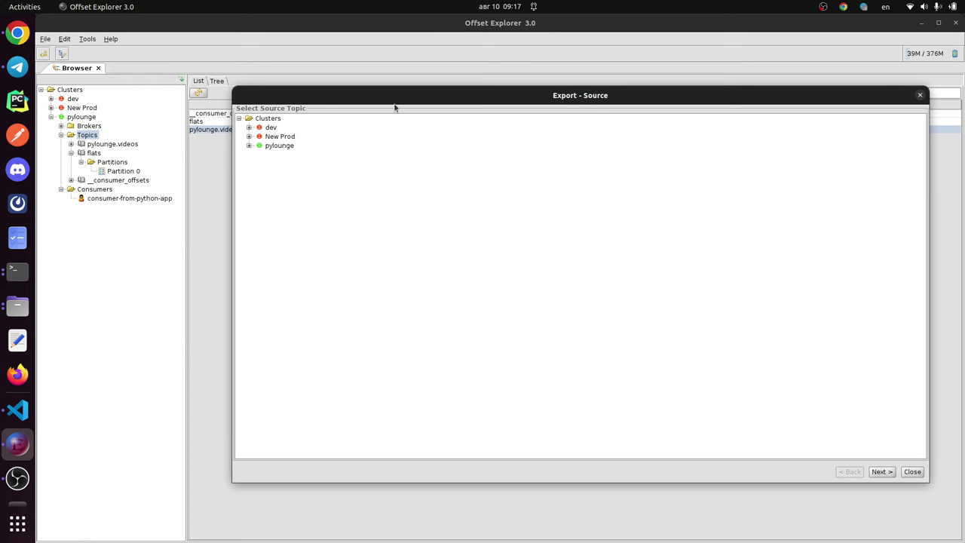
drag(370, 99, 359, 97)
click(238, 143)
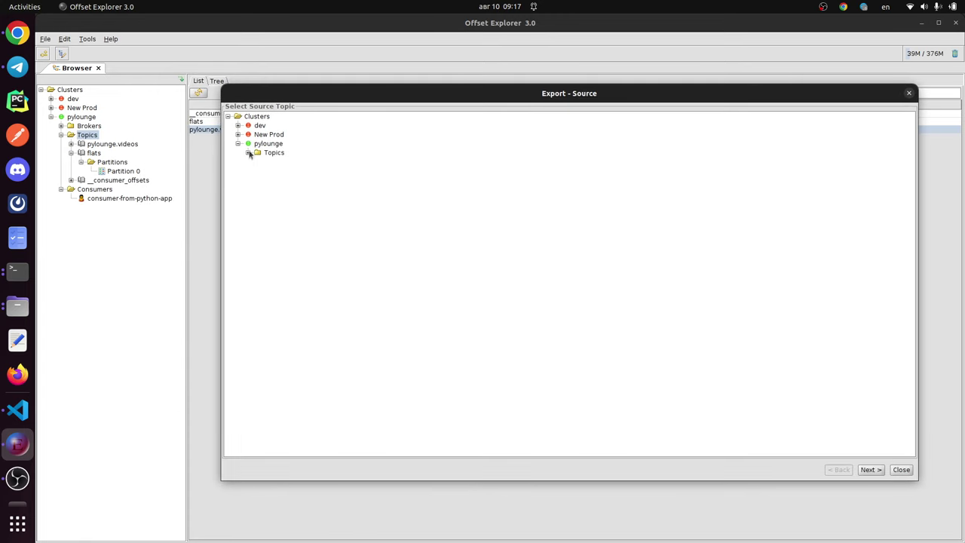
click(249, 153)
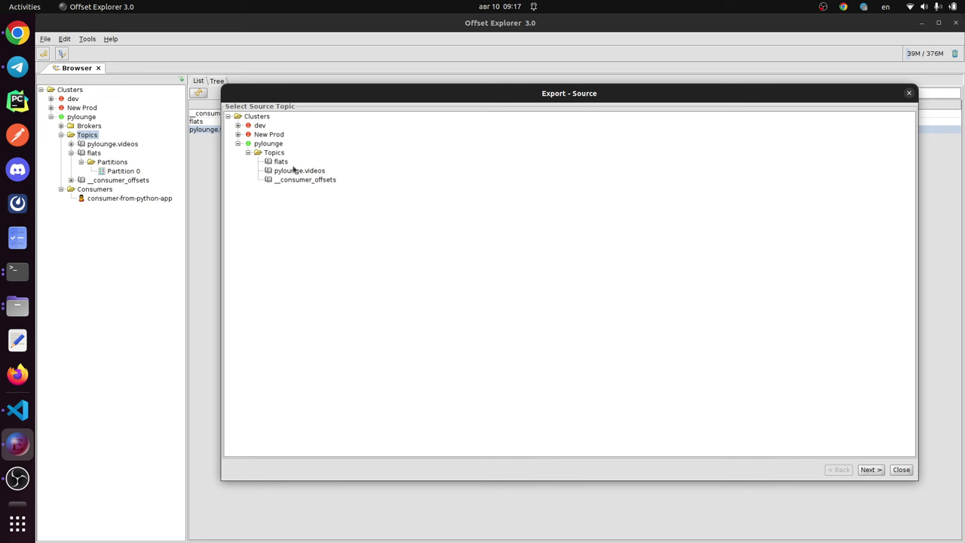
click(279, 170)
click(278, 163)
click(869, 469)
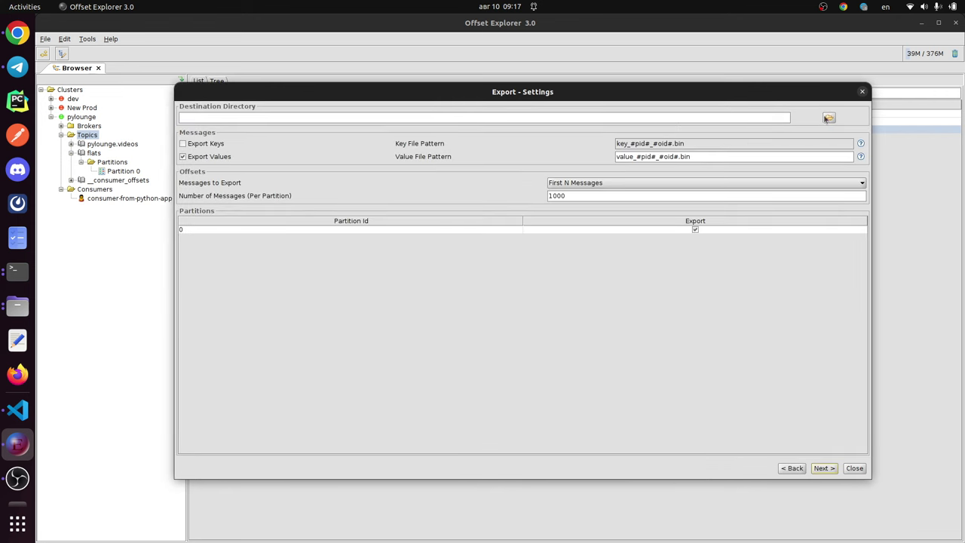
Step: Set the export's destination directory to /home/pylounge/pylounge/file
click(828, 118)
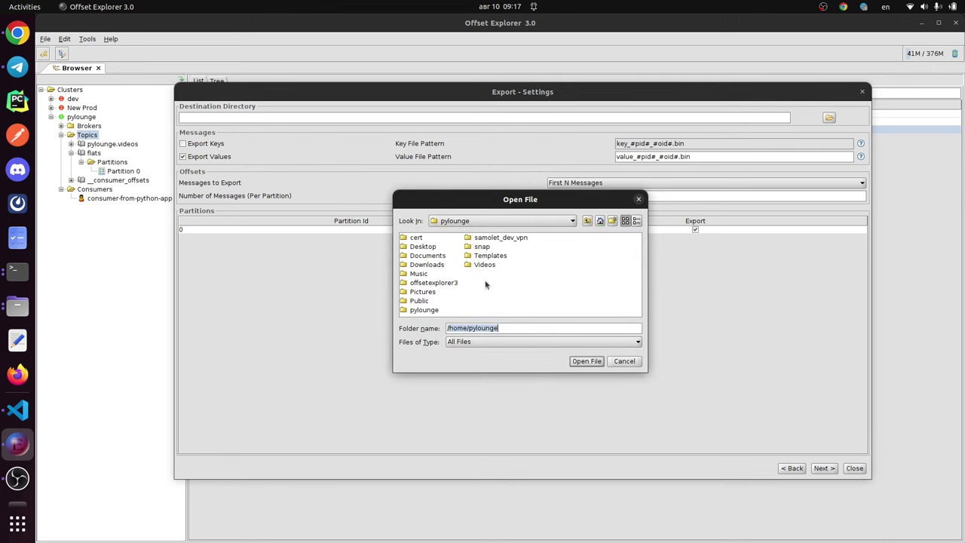
click(424, 309)
click(551, 328)
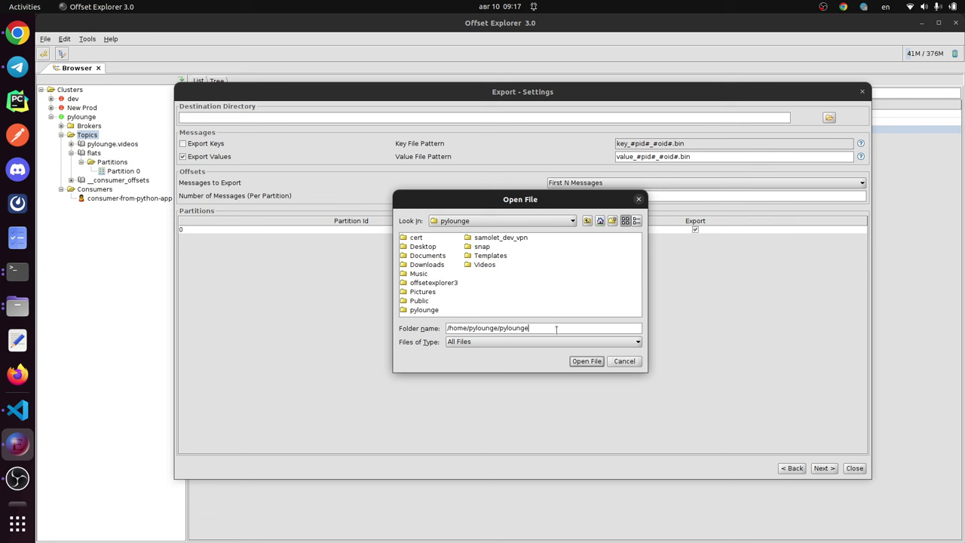
text(/file)
click(586, 362)
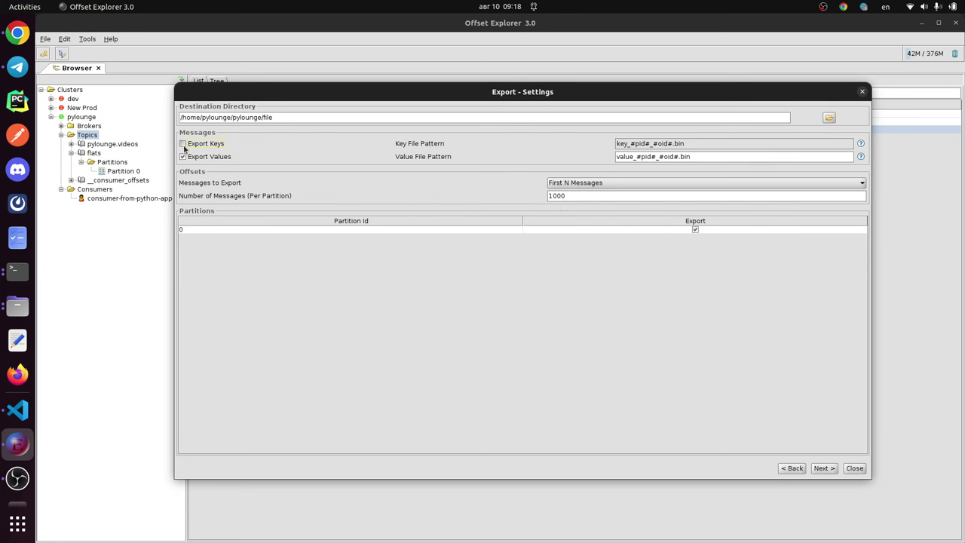
Step: Enable Export Keys, pick First N Messages as the messages to export and leave partition 0 included in the export
click(184, 144)
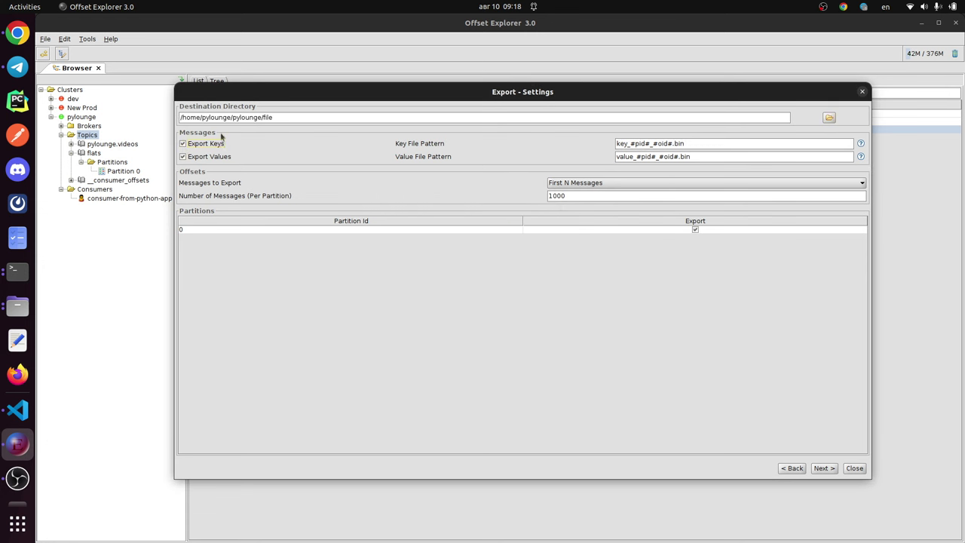
click(773, 147)
click(682, 183)
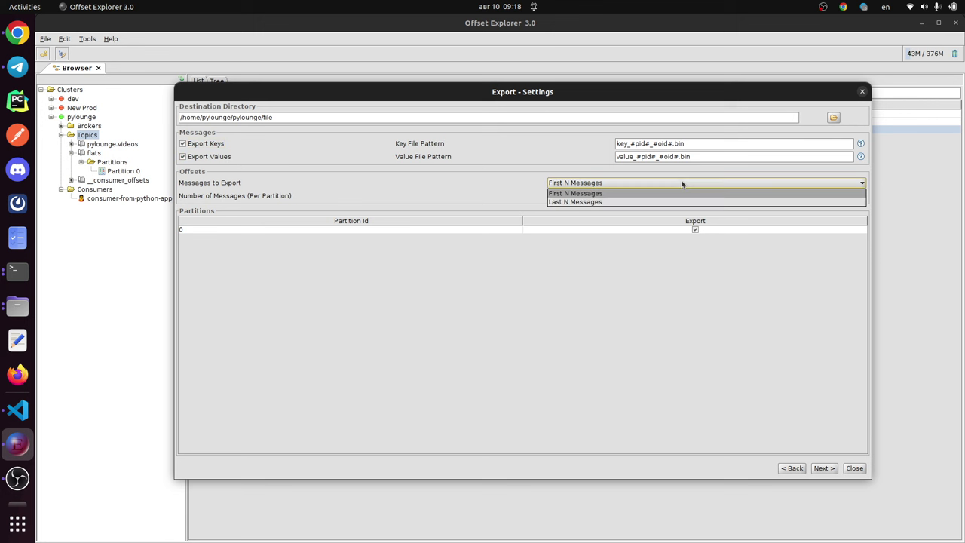
click(672, 192)
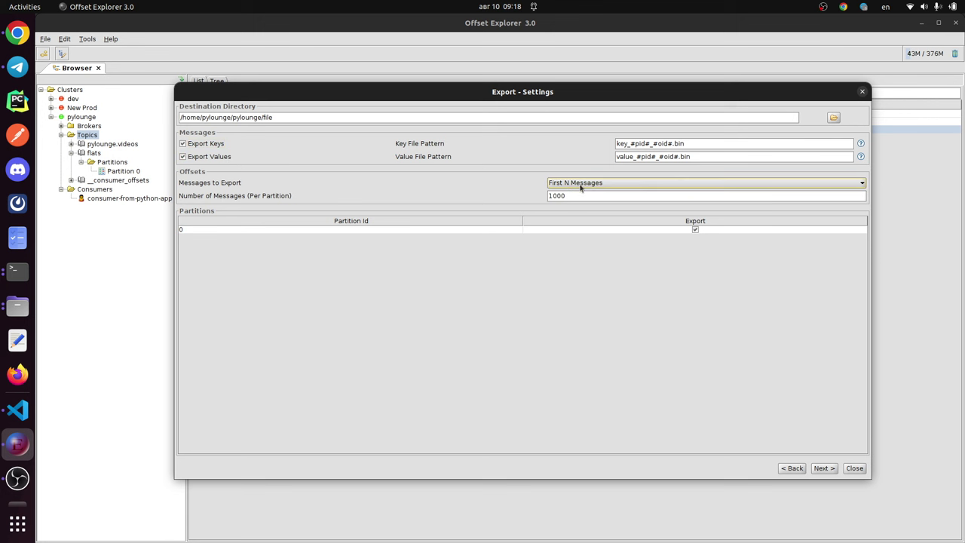
click(602, 183)
click(596, 189)
drag(570, 196, 546, 196)
click(190, 232)
click(694, 230)
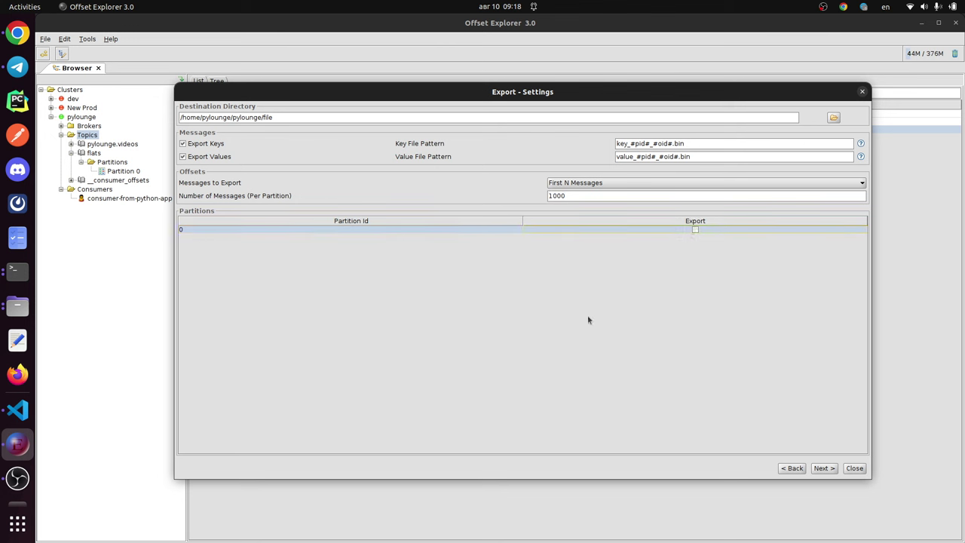
click(695, 230)
Step: Remove file from the end of the destination directory path and run the export of the flats messages
click(824, 469)
click(533, 303)
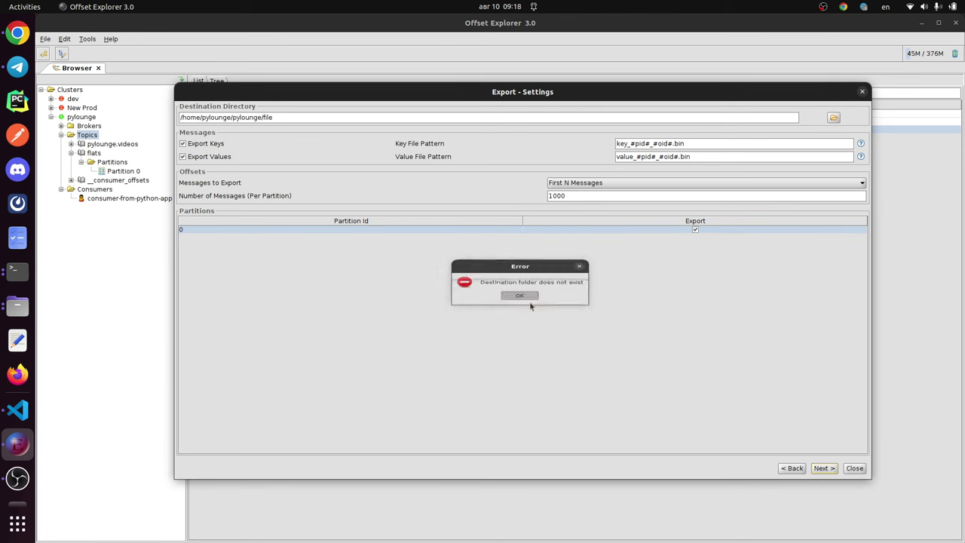
double_click(267, 117)
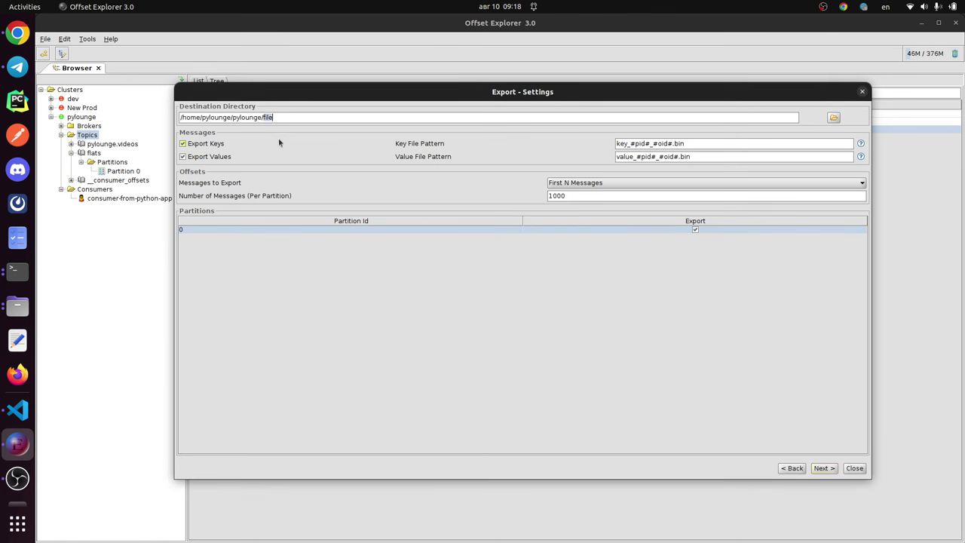
click(824, 468)
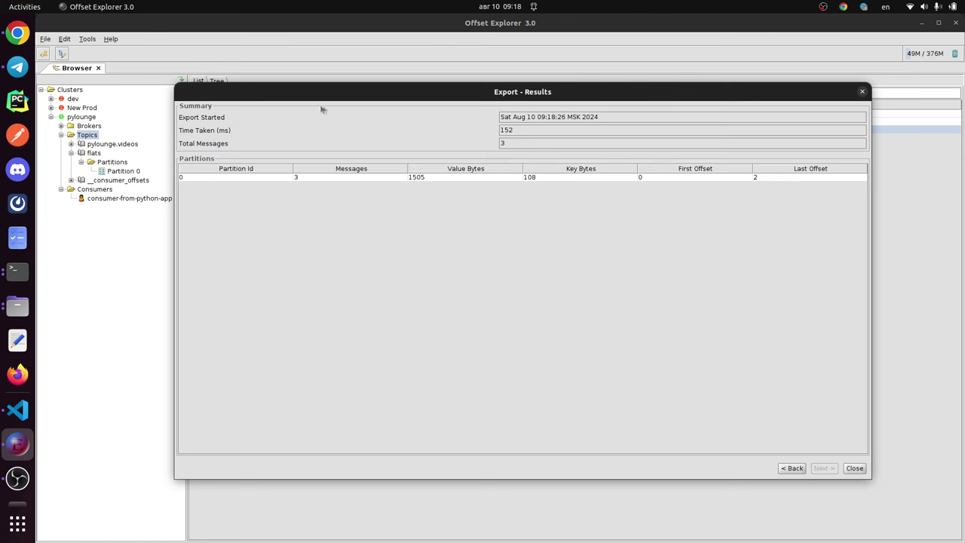
Step: Review the export's start time, duration, and message and byte counts for partition 0, and close the results
drag(525, 133, 496, 131)
drag(618, 123, 505, 123)
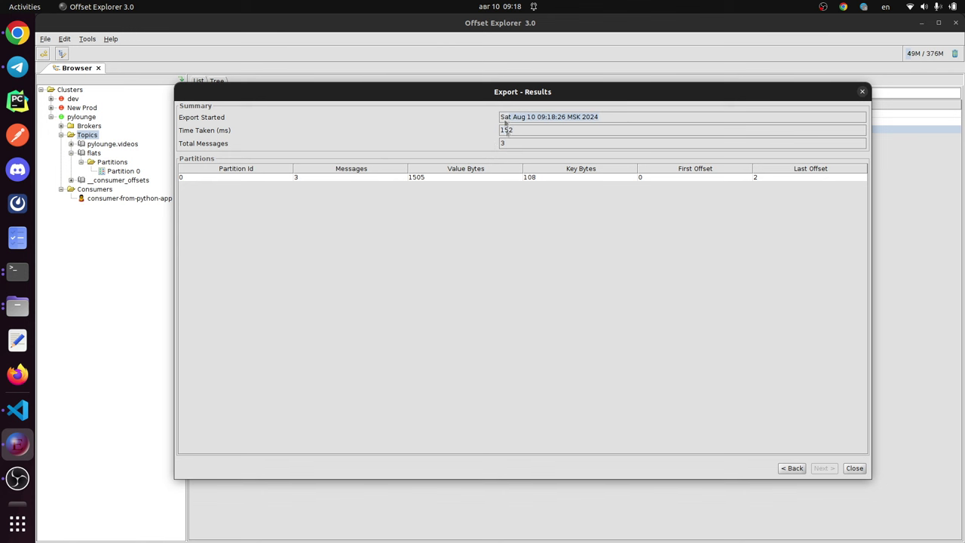
click(464, 180)
click(855, 468)
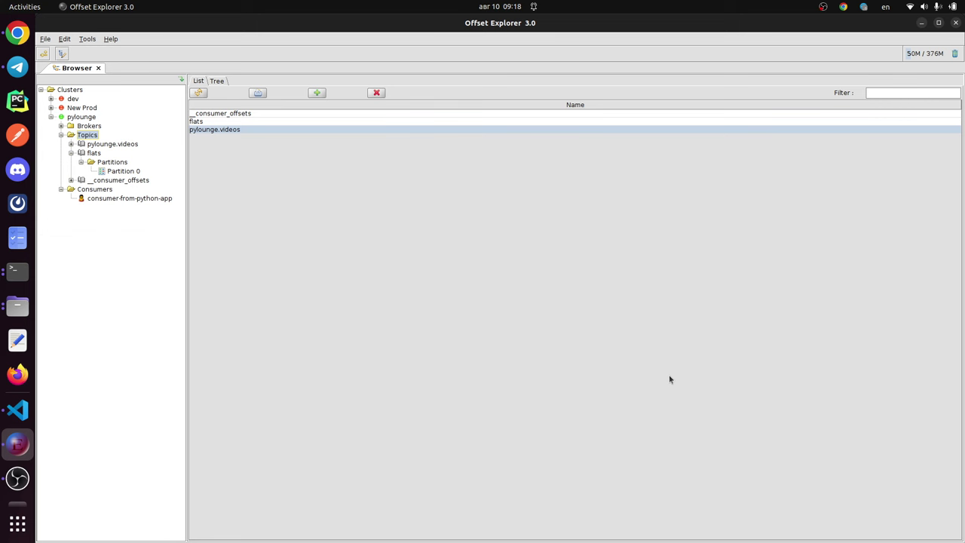
Step: Start a message import with the flats topic of the pylounge cluster as the destination
click(88, 38)
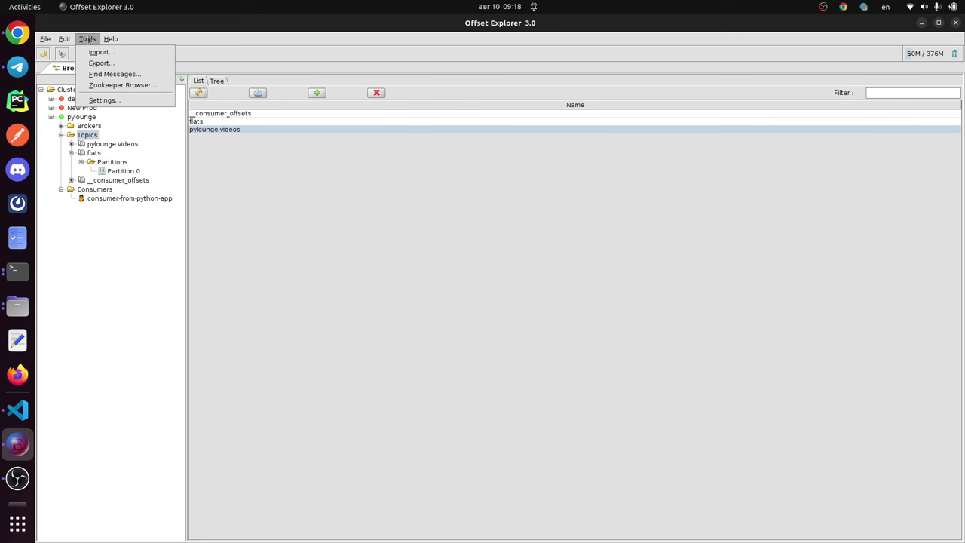
click(101, 52)
click(168, 140)
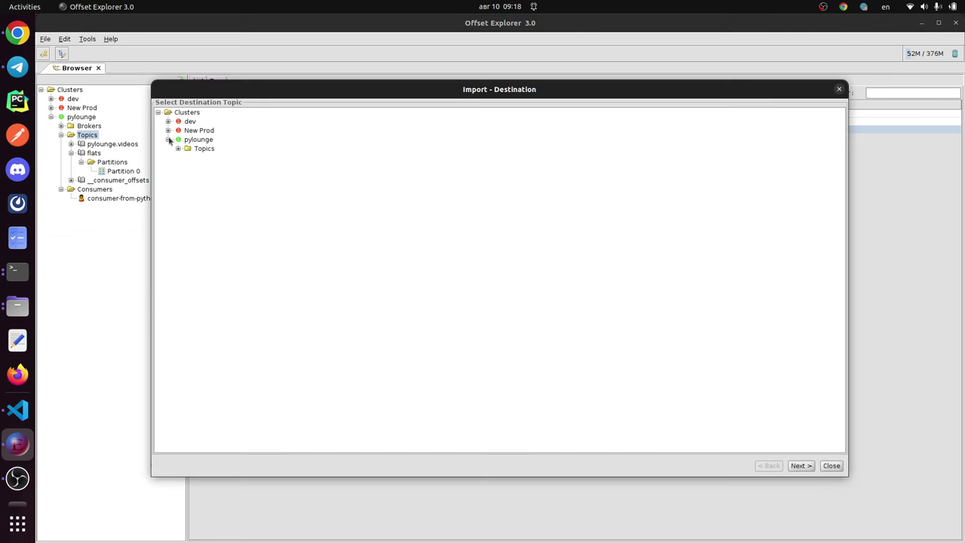
click(179, 148)
click(204, 157)
click(802, 466)
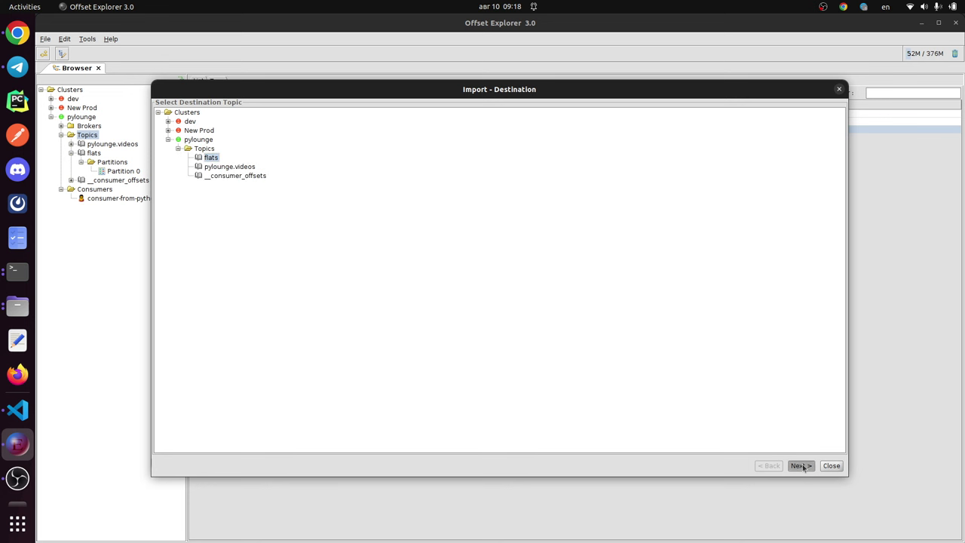
Step: Enable Import Keys, try to run the import without a source directory and close the import wizard
click(806, 115)
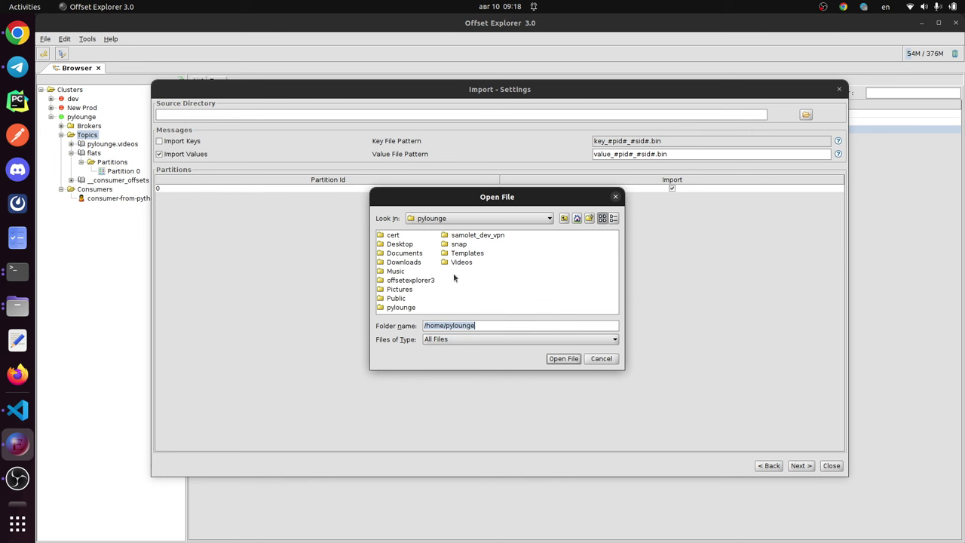
click(615, 197)
click(167, 140)
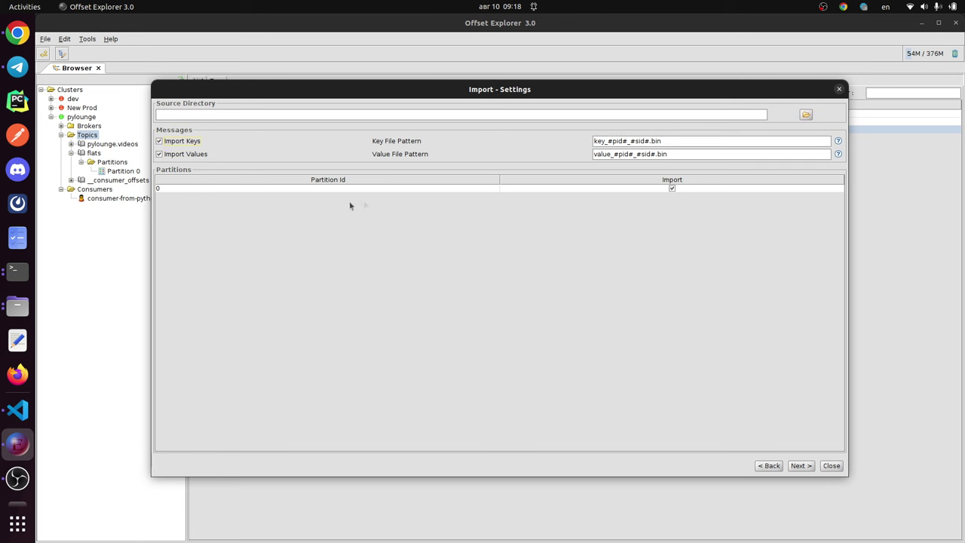
click(807, 467)
click(486, 301)
click(831, 465)
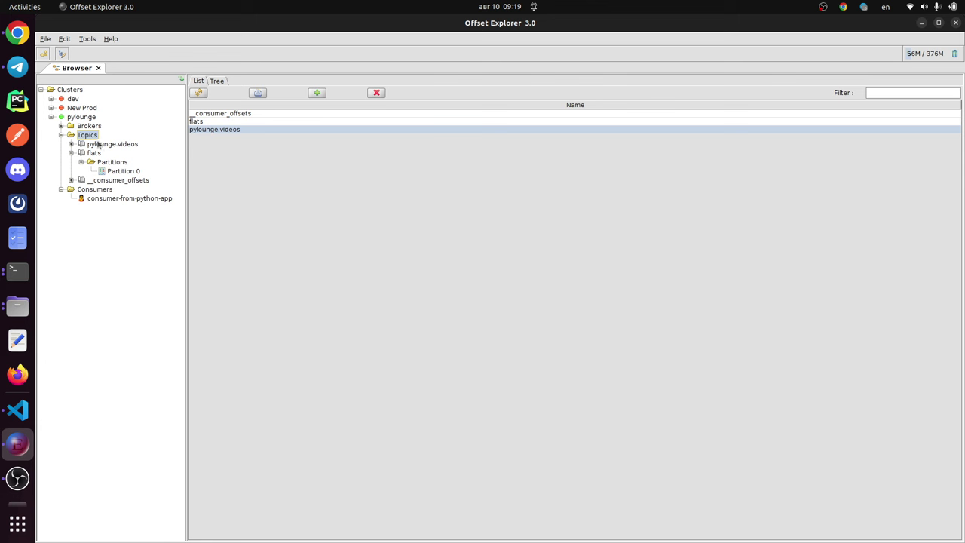
Step: Export the pylounge server connection settings to the file /home/pylounge/myconfig
click(51, 116)
right_click(82, 120)
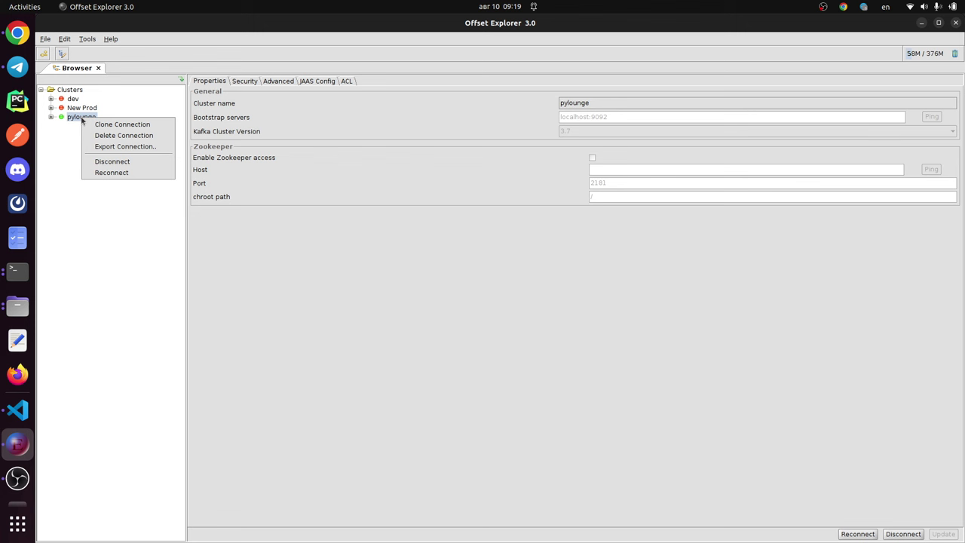
click(109, 148)
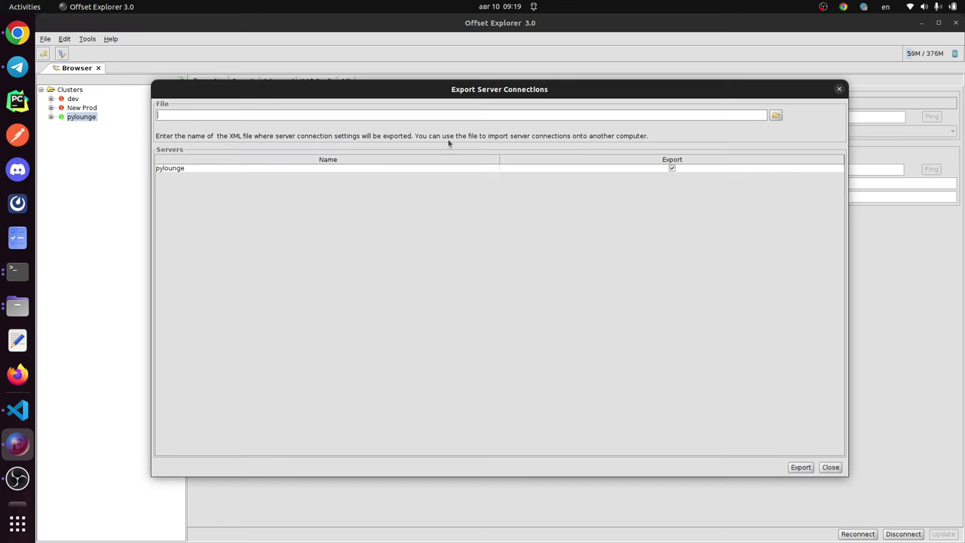
click(776, 115)
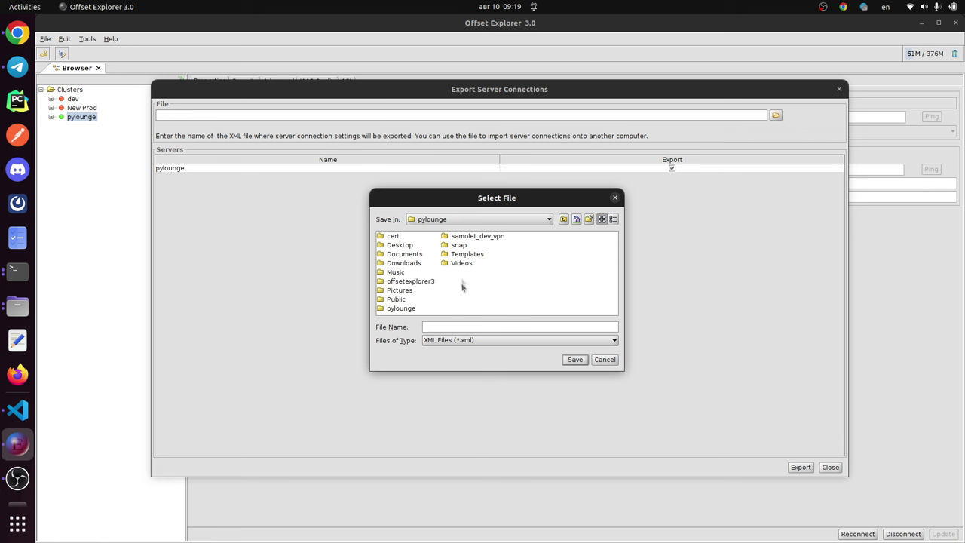
click(408, 311)
click(465, 330)
text(myconfig)
click(573, 361)
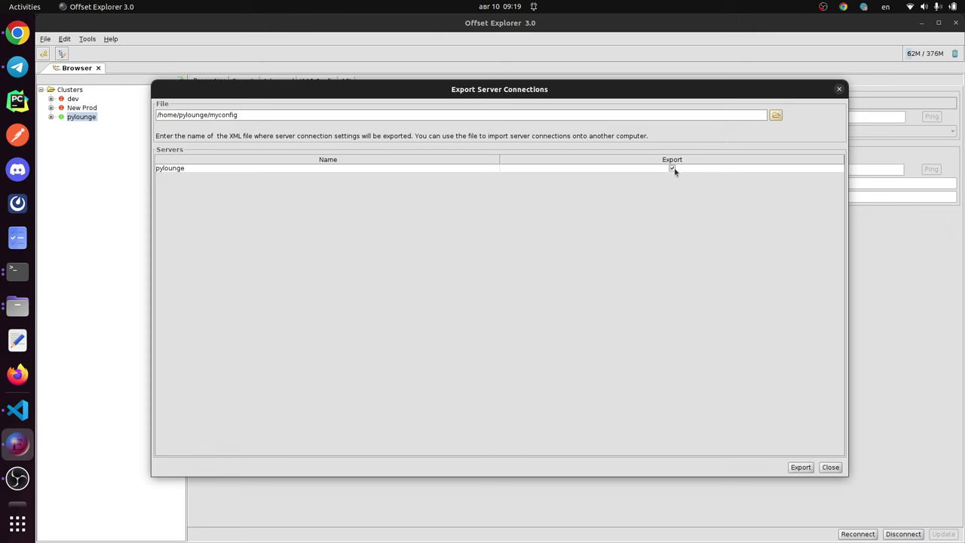
click(800, 468)
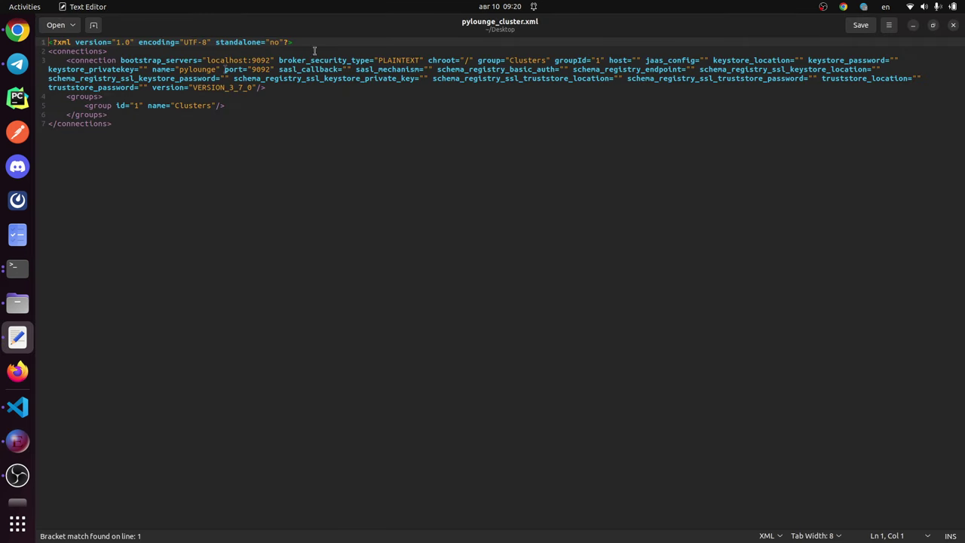
Step: Examine the connection settings in pylounge_cluster.xml, and switch to Offset Explorer to view the connection import for the Clusters group
drag(184, 125, 2, 38)
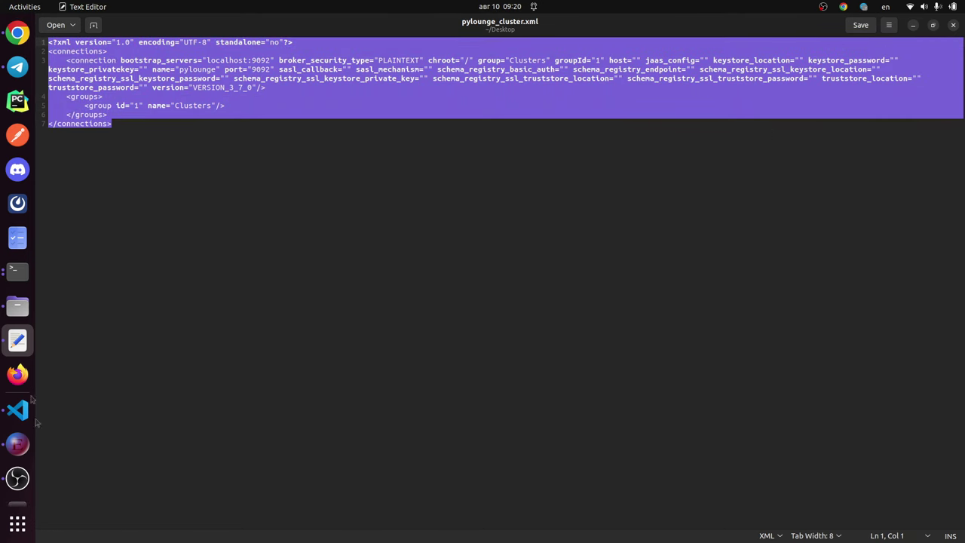
click(18, 444)
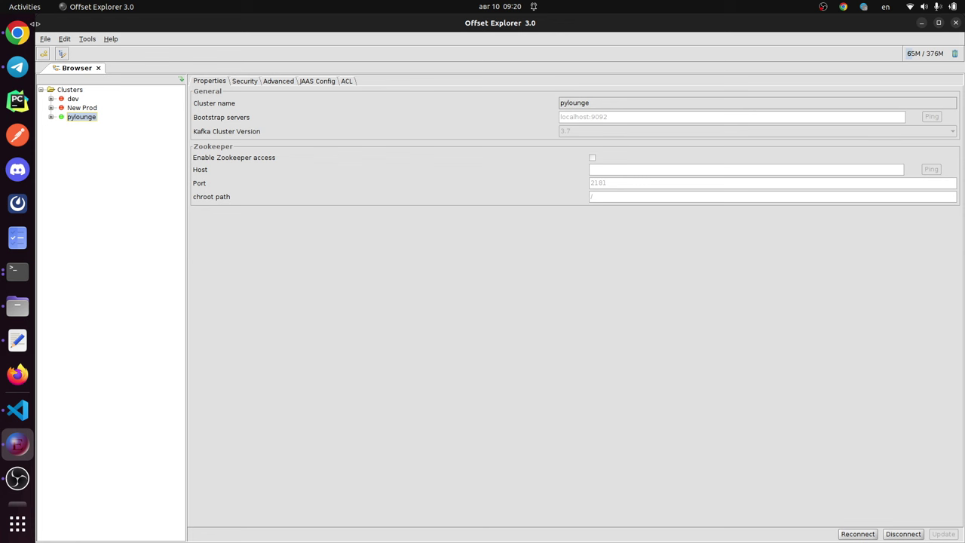
click(75, 90)
right_click(77, 90)
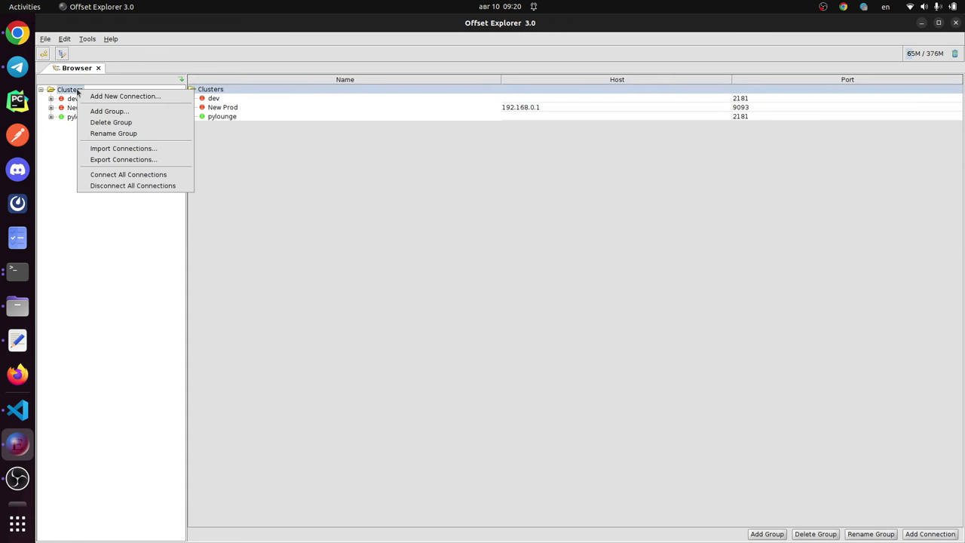
click(123, 149)
click(616, 198)
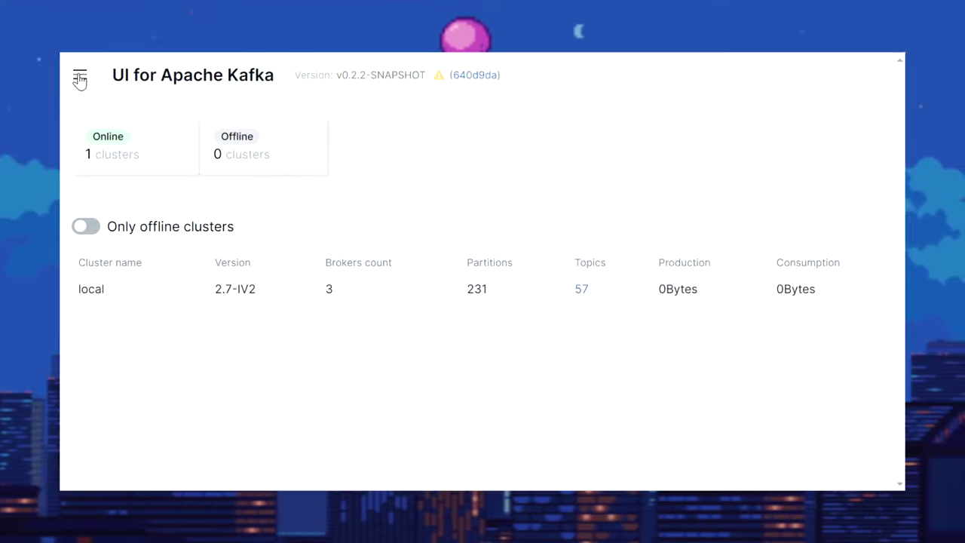
Step: Switch to UI for Apache Kafka and look through the brokers and topics of the local cluster
click(79, 77)
click(99, 151)
click(113, 181)
click(79, 75)
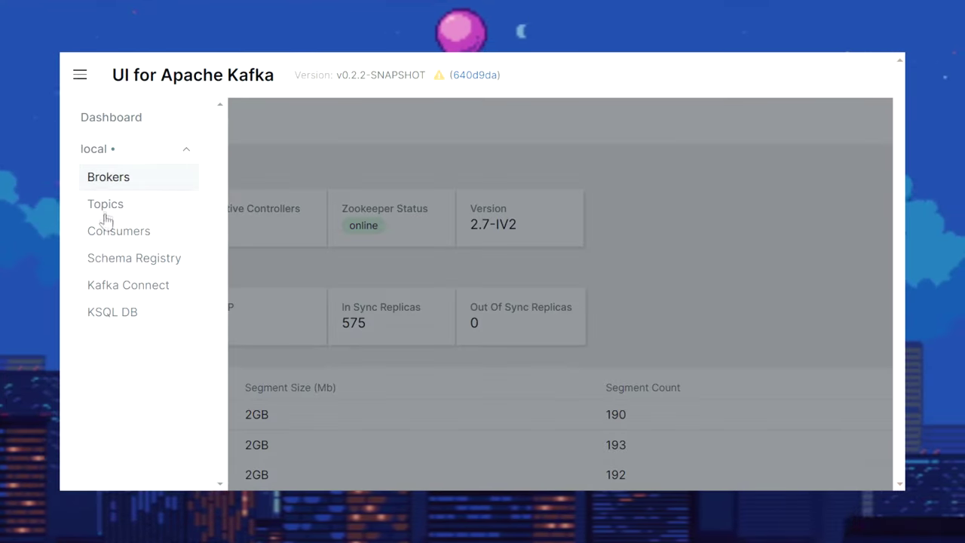
click(105, 204)
scroll(124, 294, down, 10)
scroll(268, 483, up, 10)
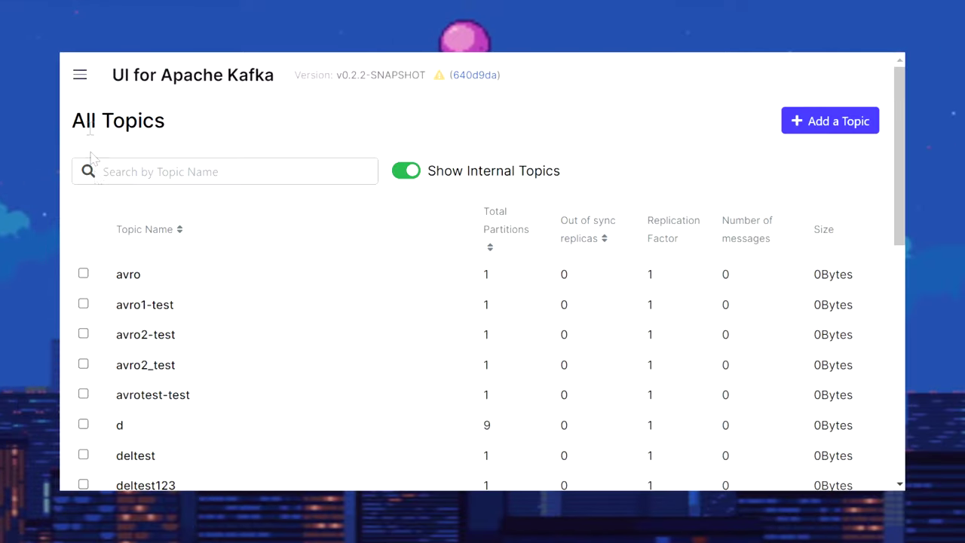
Step: Look through the consumers, the Schema Registry and the Kafka Connect connectors of the local cluster
click(80, 76)
click(102, 229)
click(79, 76)
click(101, 259)
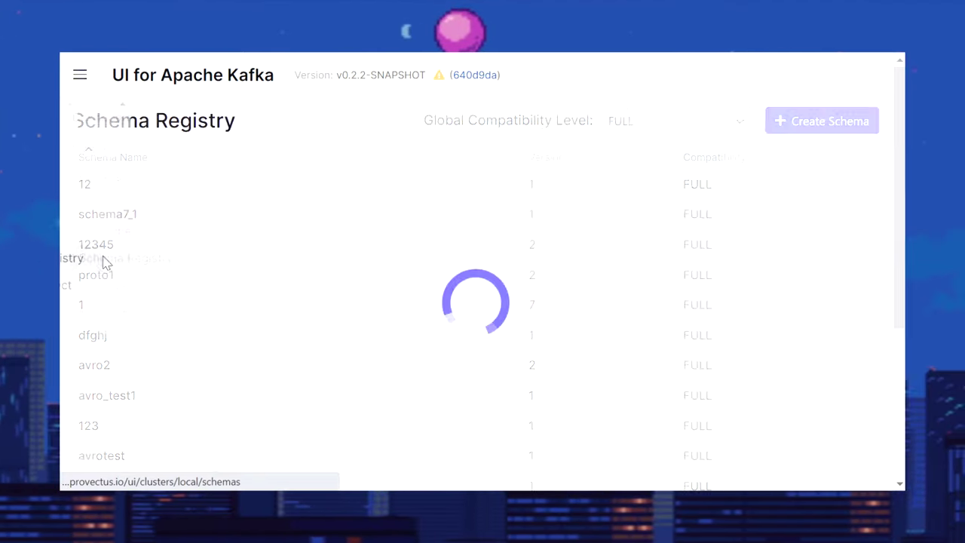
click(80, 74)
click(95, 282)
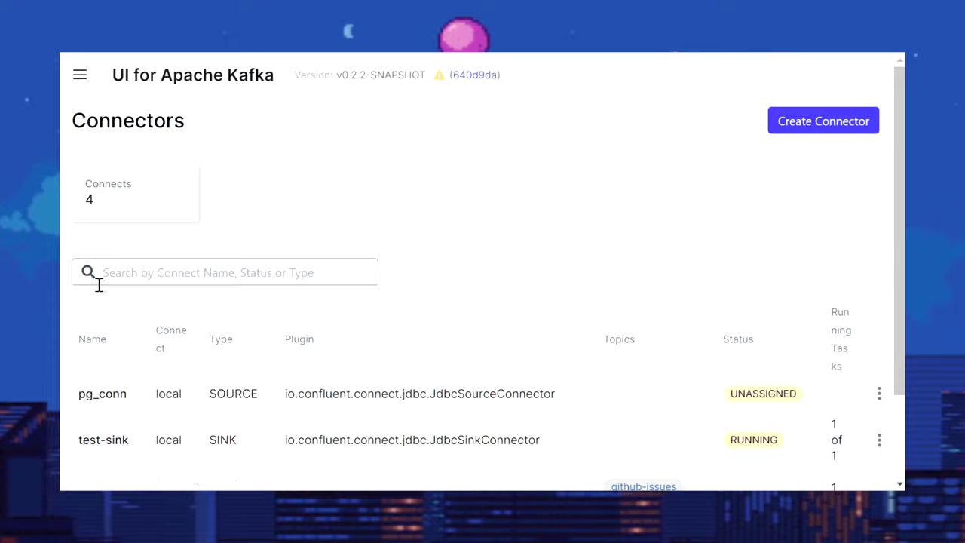
scroll(94, 282, down, 3)
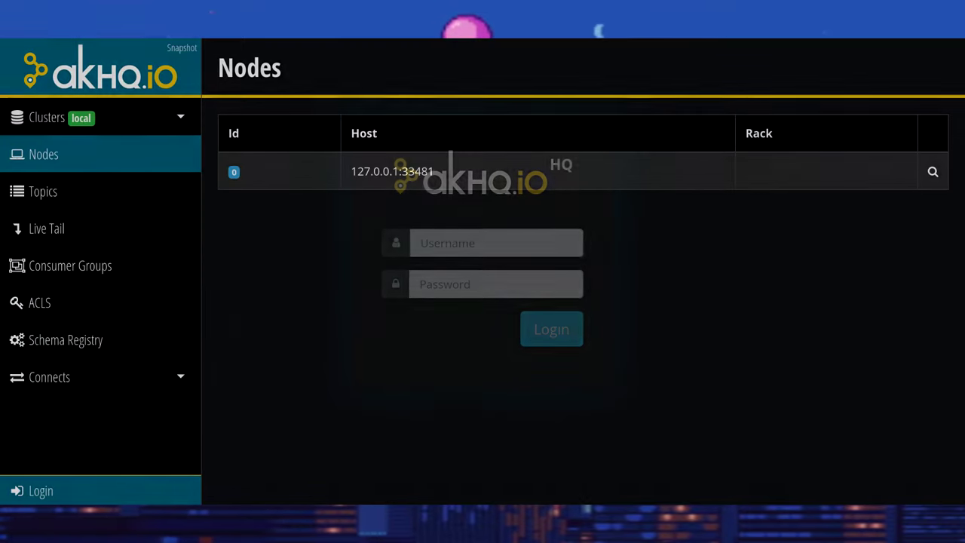